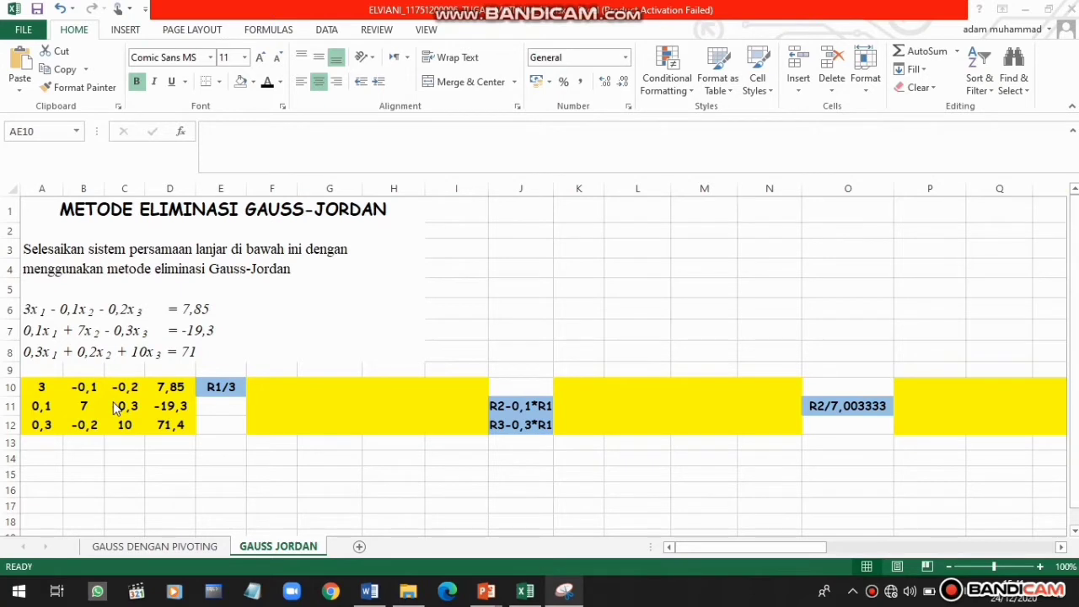
Shade the matrix's diagonal cells A10, B11 and C12 with a light blue fill
click(41, 387)
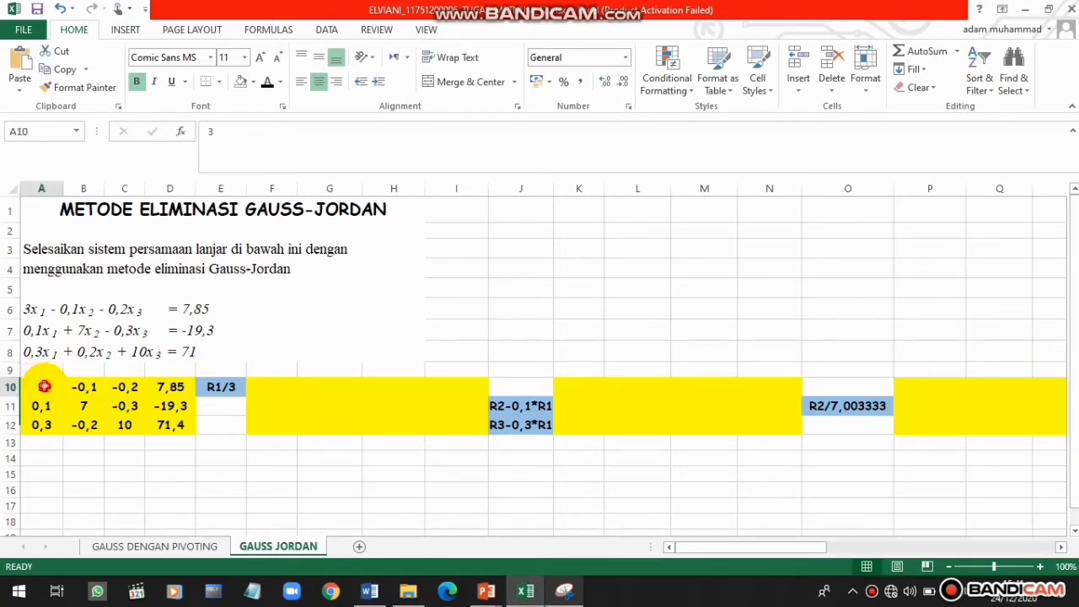
click(253, 82)
click(297, 151)
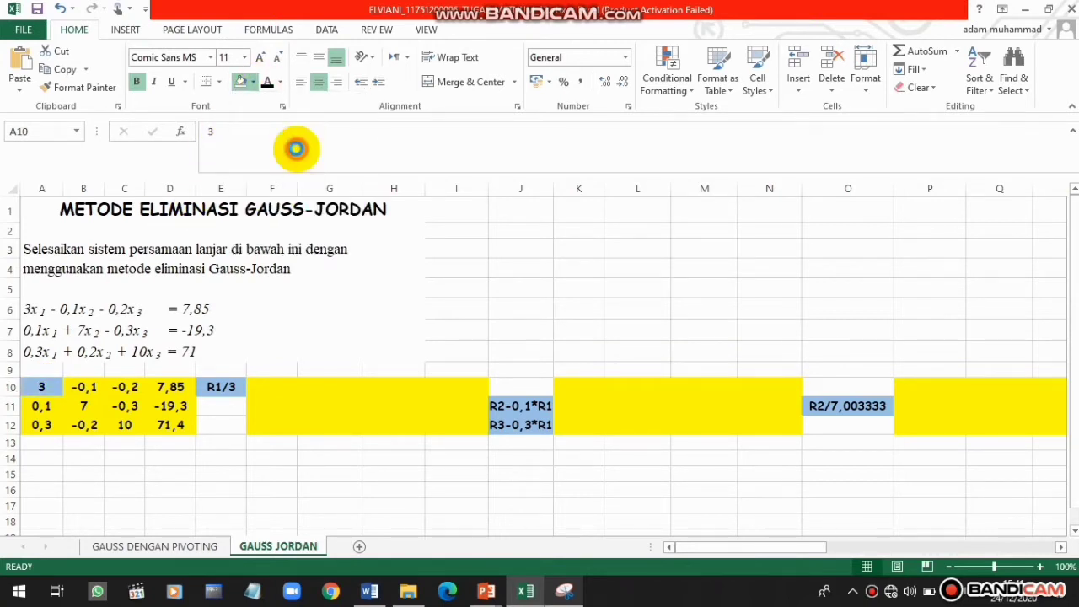
click(91, 406)
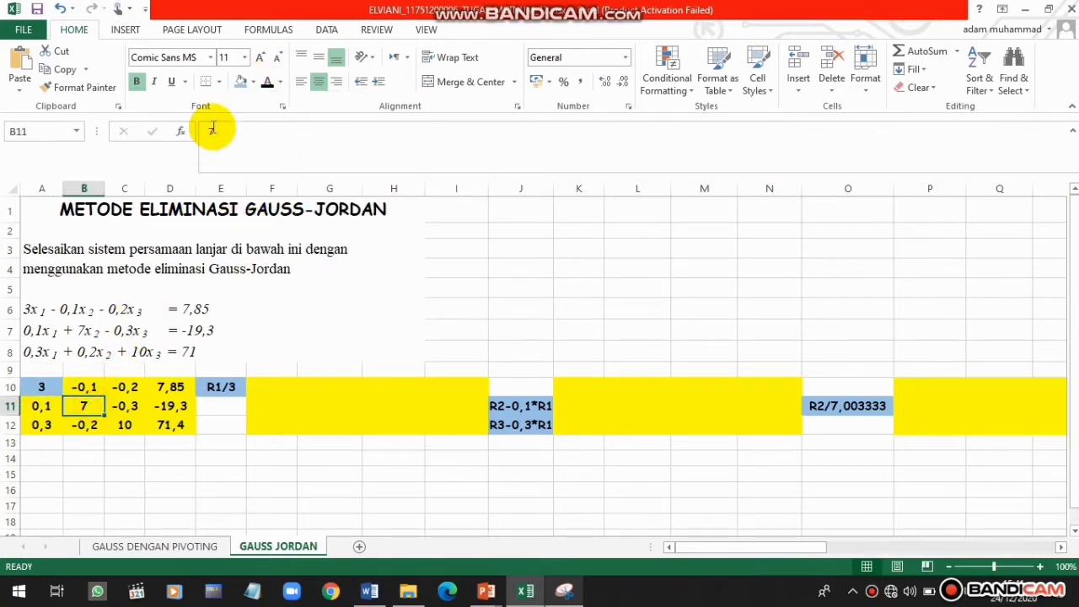
click(240, 82)
click(126, 427)
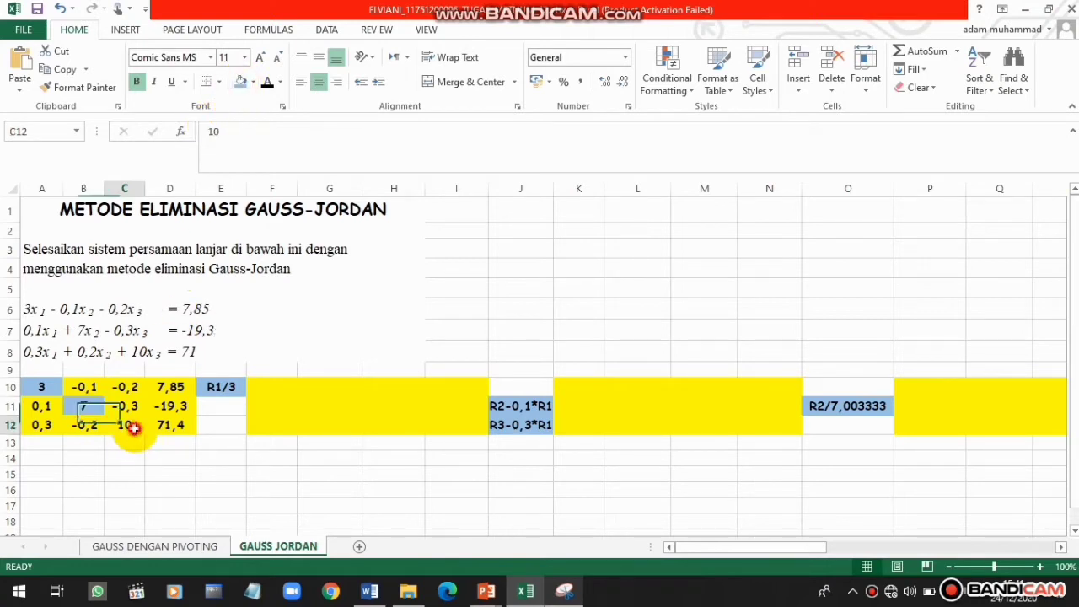
click(242, 83)
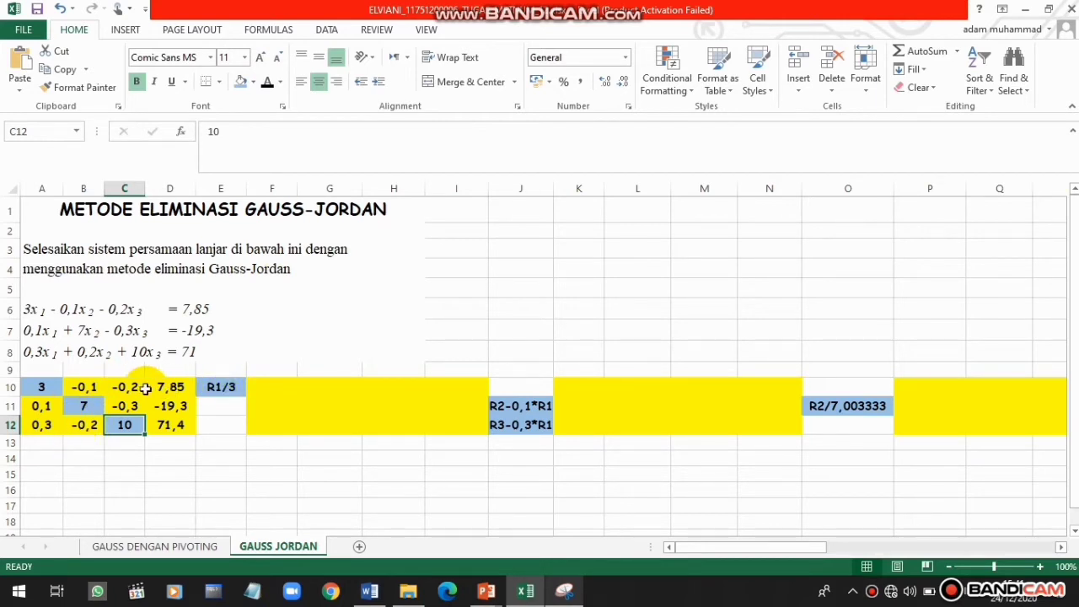
Enter =A10/3 in F10 and copy the formula across to I10 to divide the first row by 3
click(264, 387)
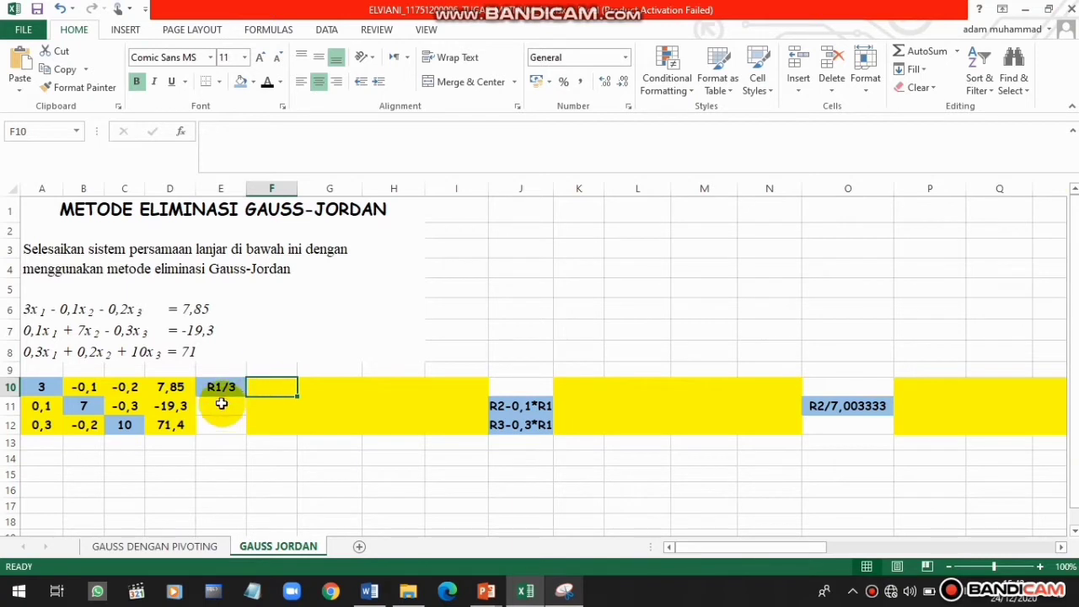
text(=)
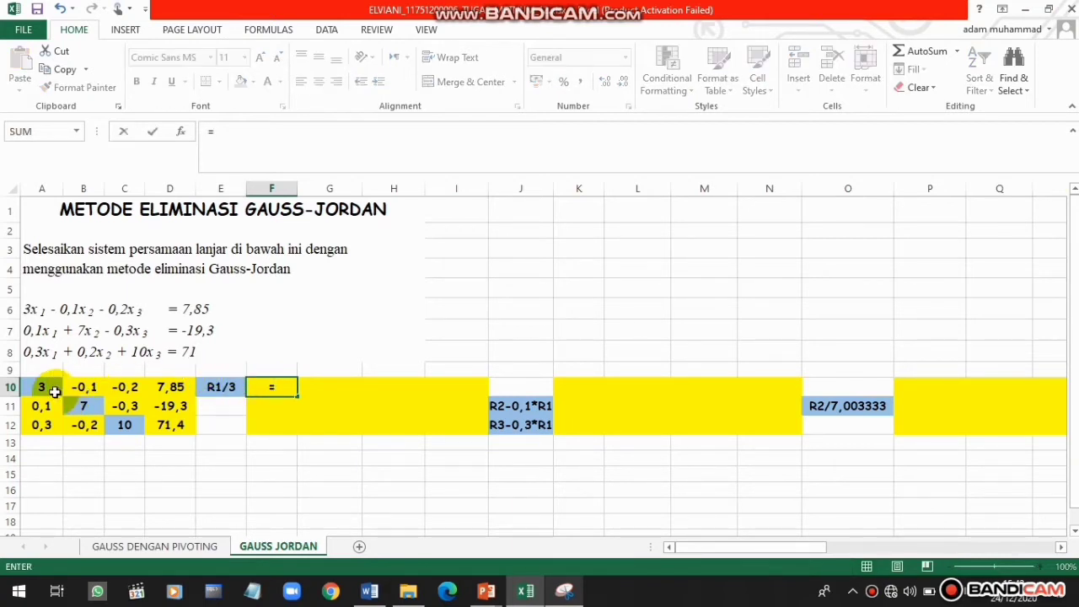
click(51, 389)
text(/)
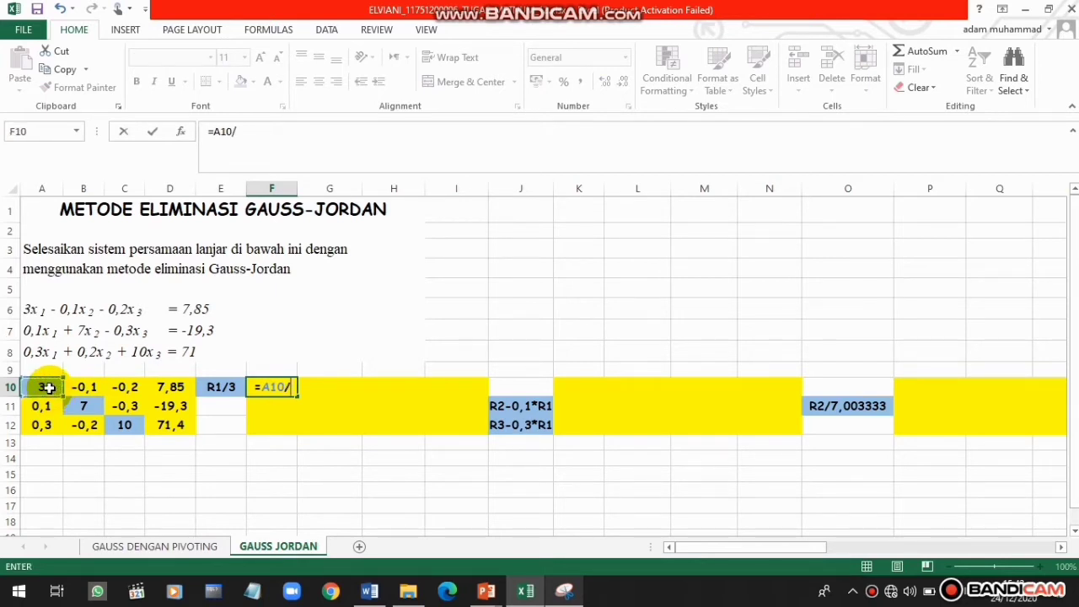
text(3)
key(Return)
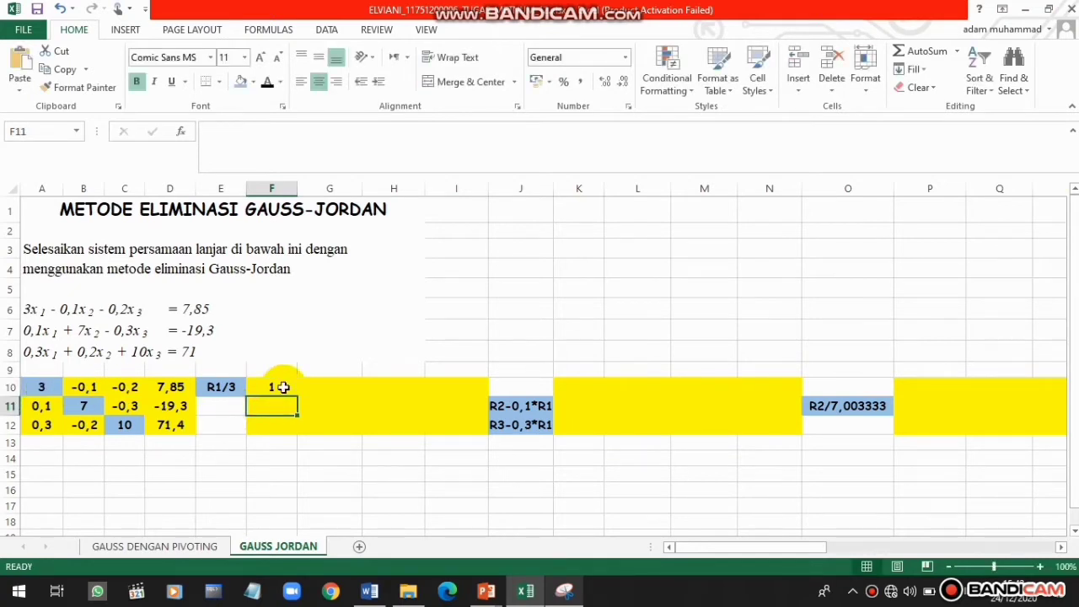
click(278, 387)
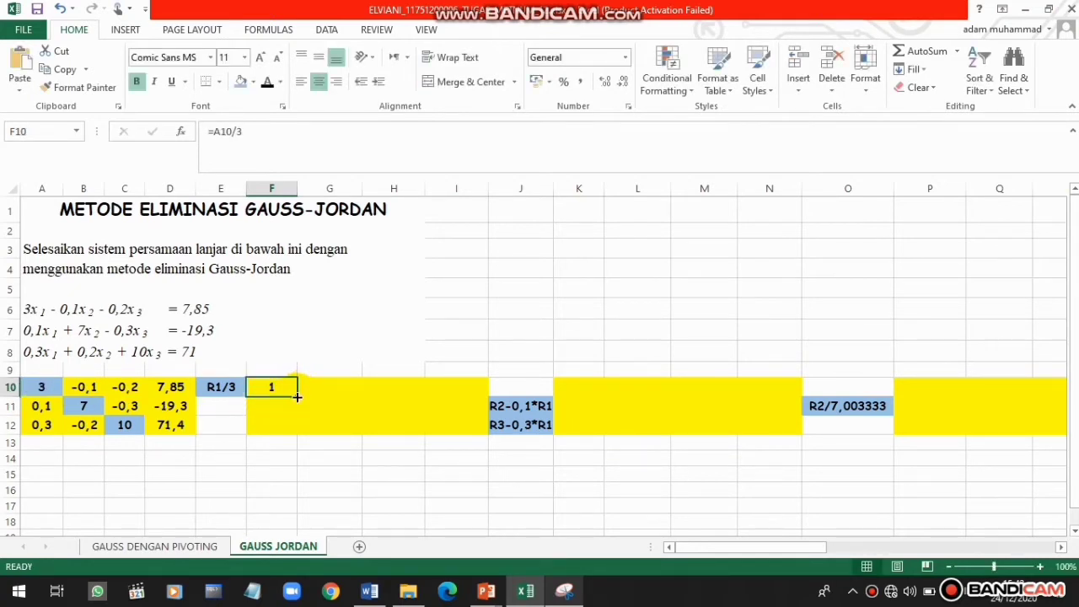
drag(297, 396, 473, 390)
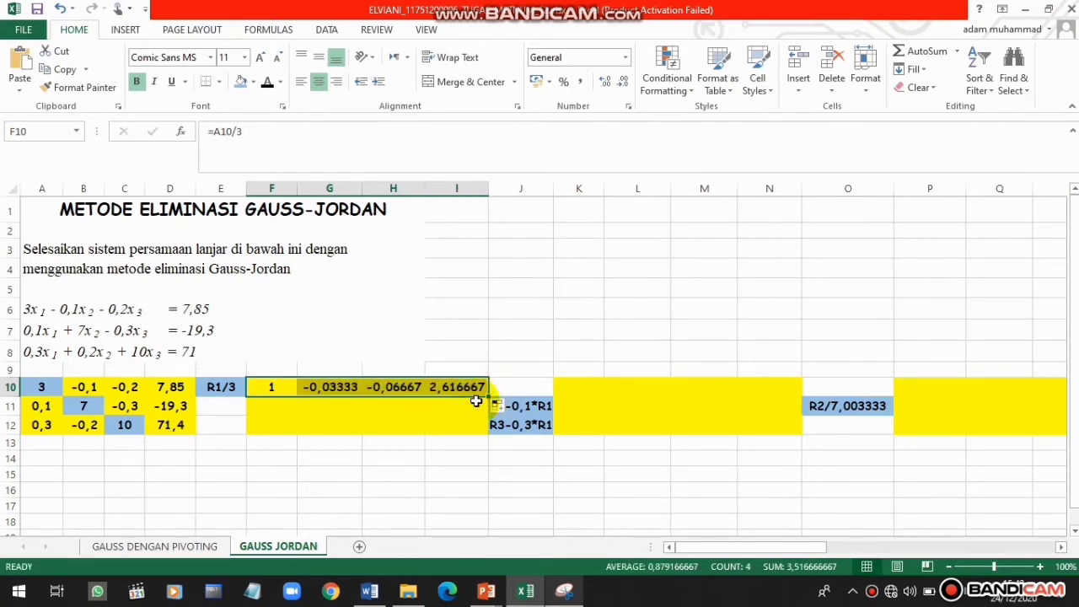
Enter =A11 in F11 and copy it across to I11 to carry over the second row
click(277, 409)
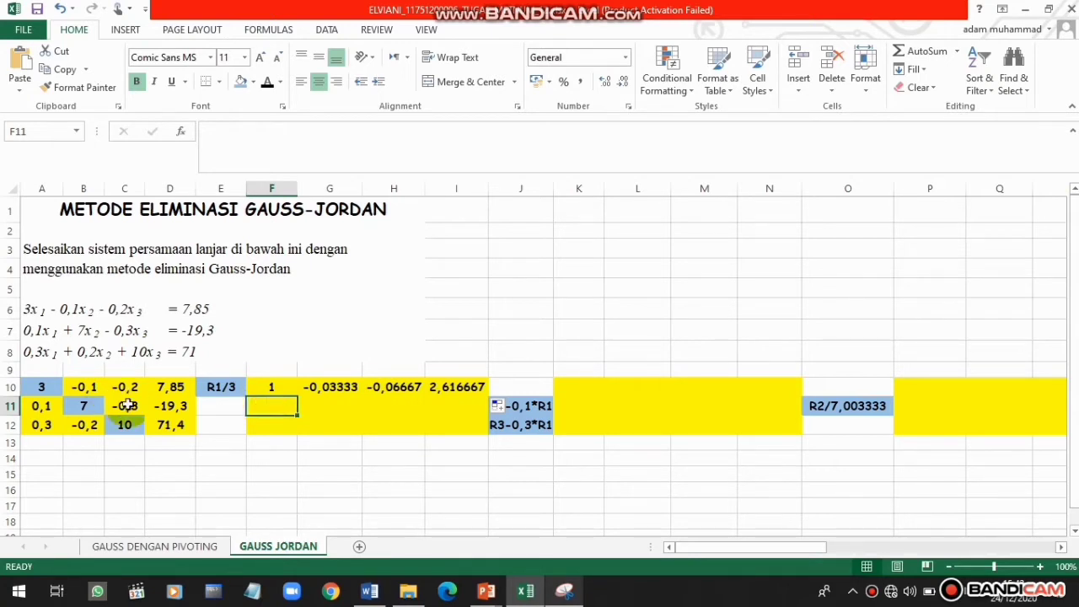
text(=)
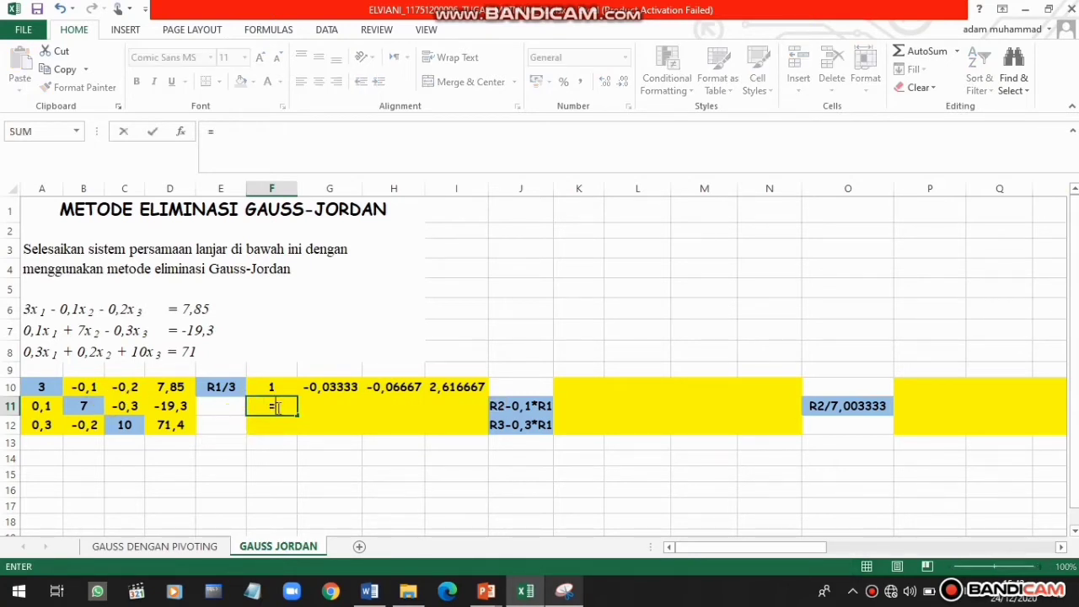
click(42, 406)
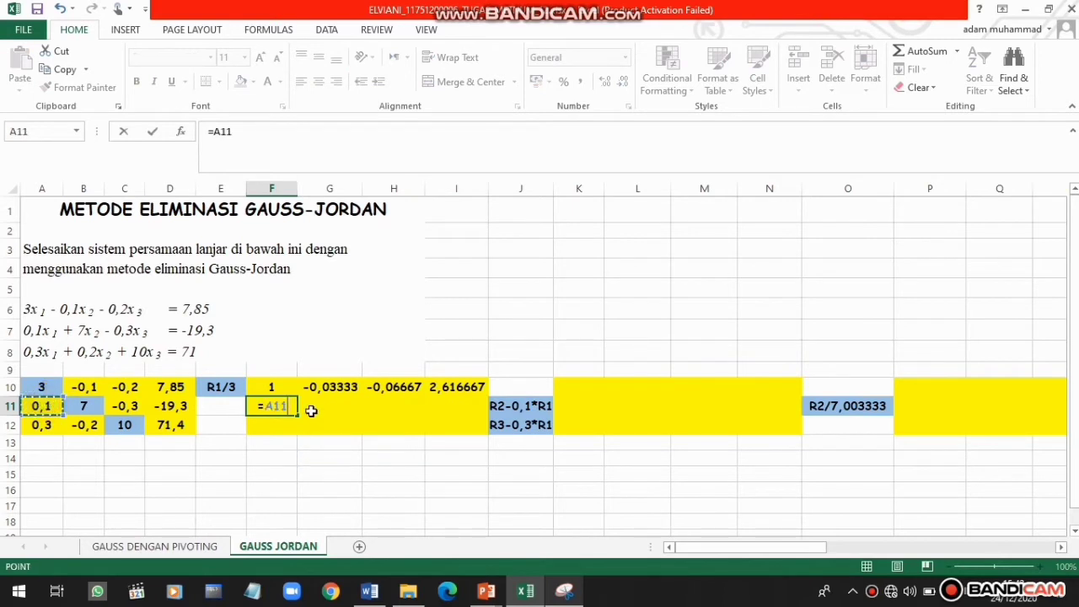
click(296, 413)
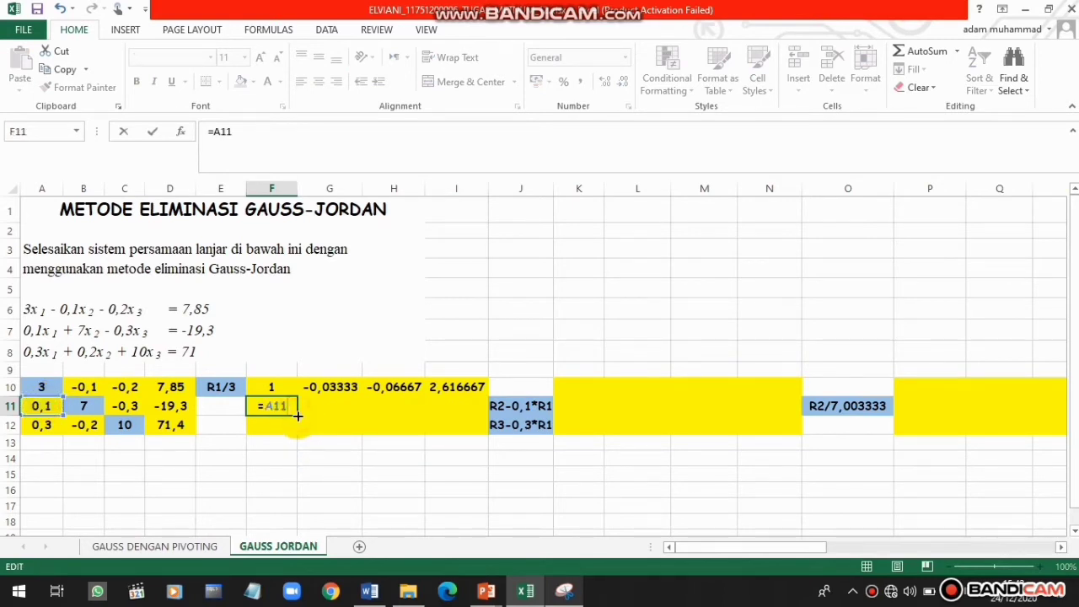
drag(298, 414, 488, 416)
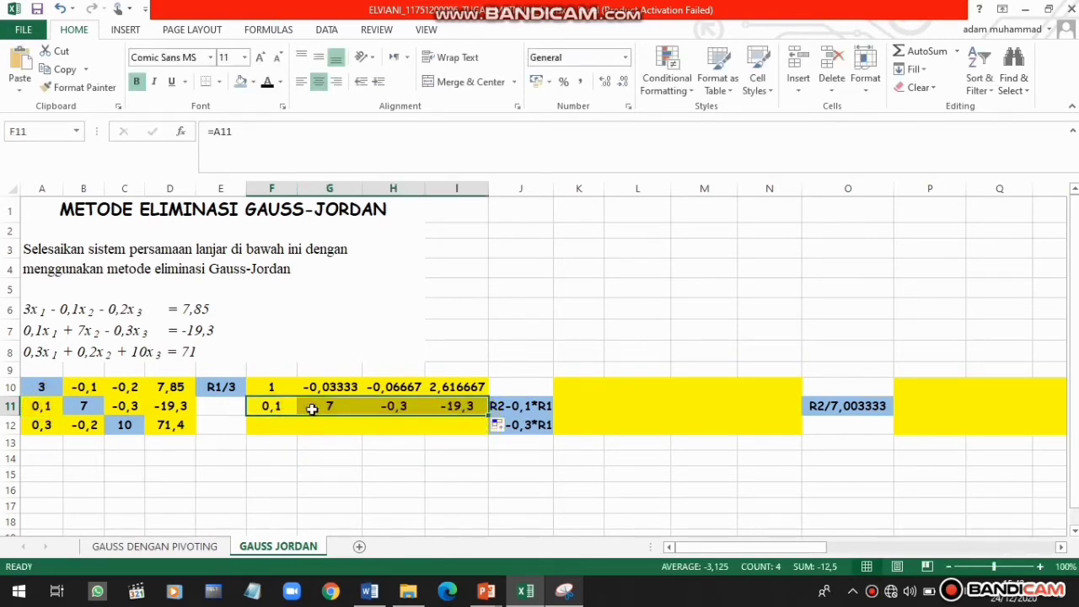
Enter =A12 in F12 and copy it across to I12 to carry over the third row
click(279, 424)
text(=)
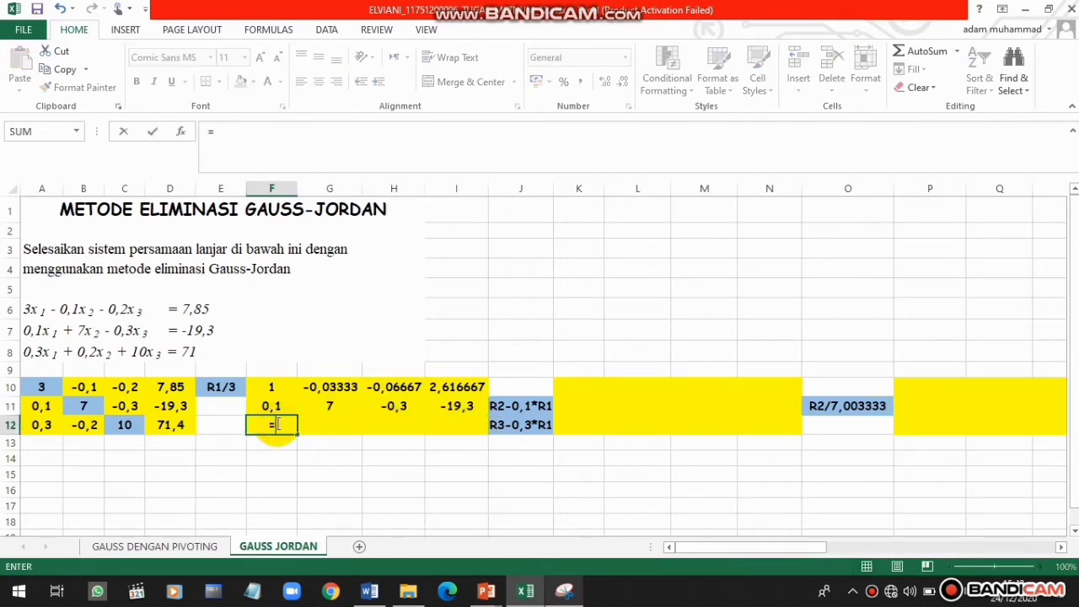
click(40, 424)
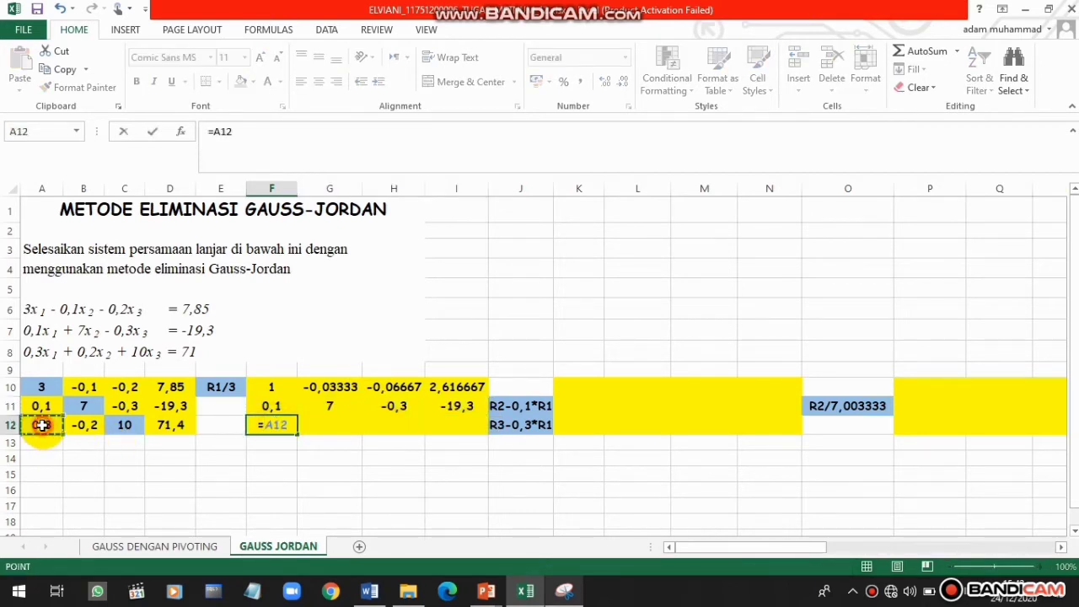
key(Return)
click(290, 430)
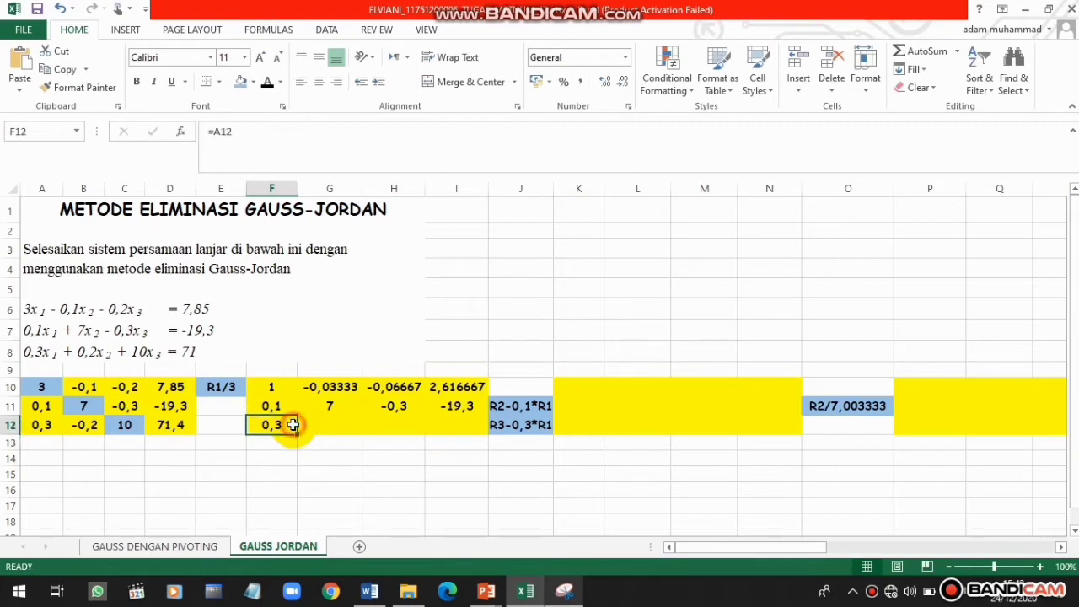
drag(297, 432, 474, 425)
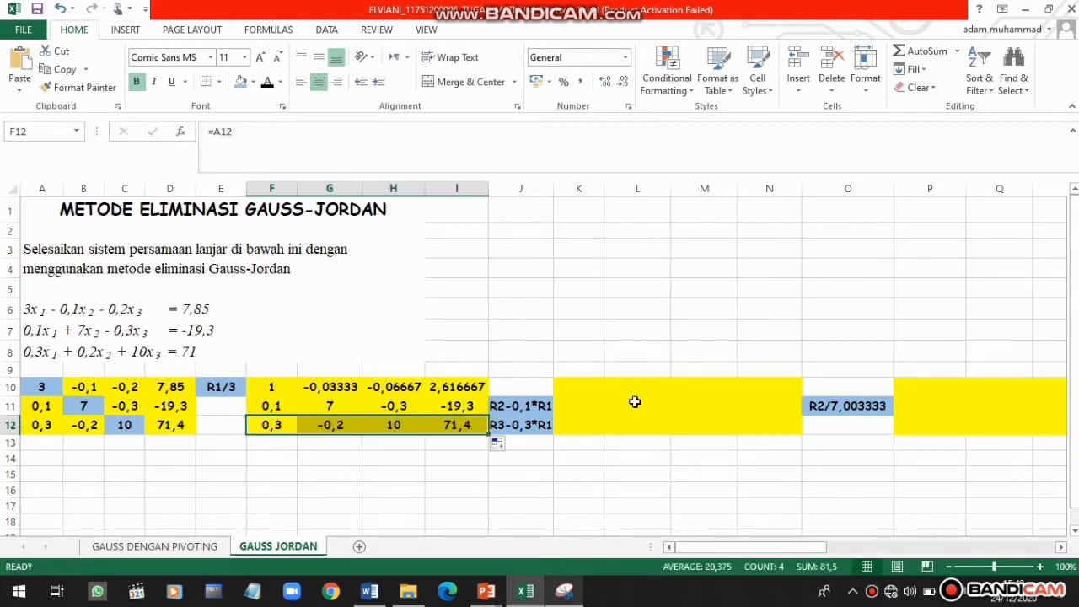
Enter =F10 in K10 and copy it across to N10 to carry the first row into the next matrix
click(287, 387)
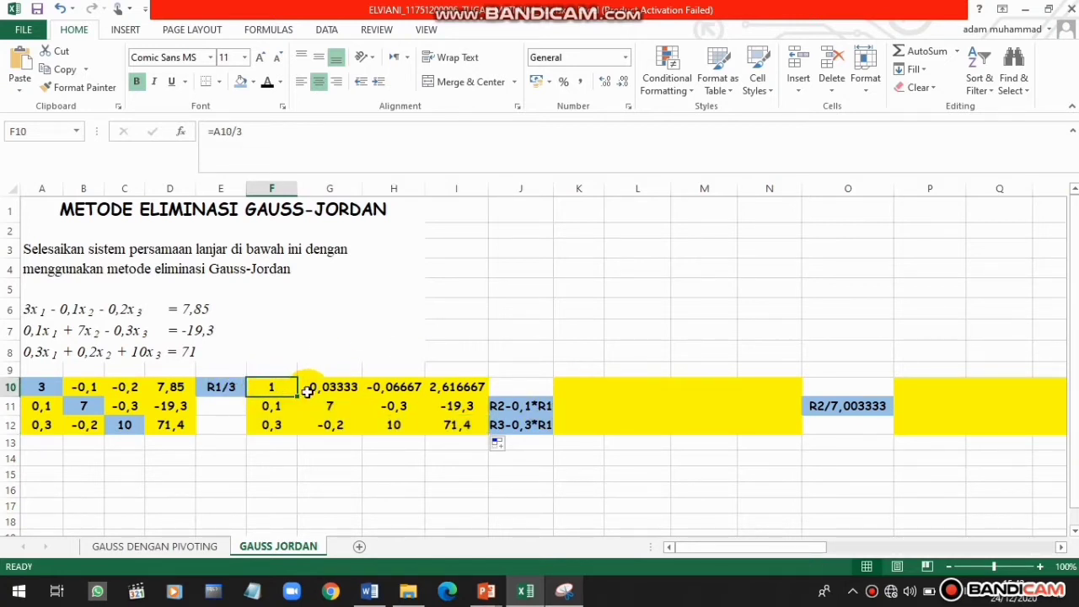
click(569, 386)
text(=)
click(272, 388)
key(Return)
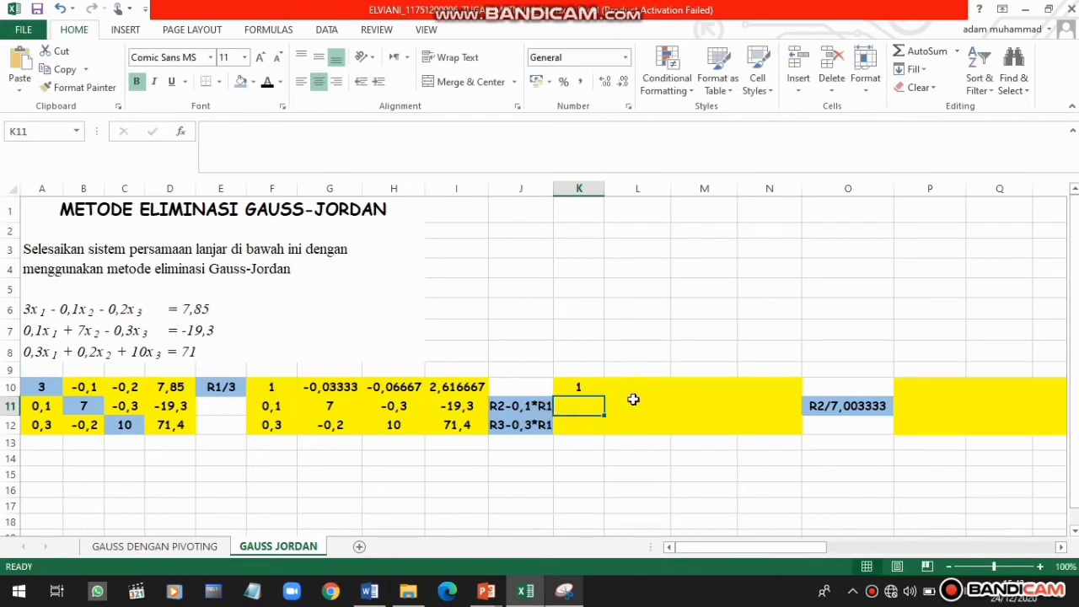
click(596, 388)
drag(605, 395, 775, 394)
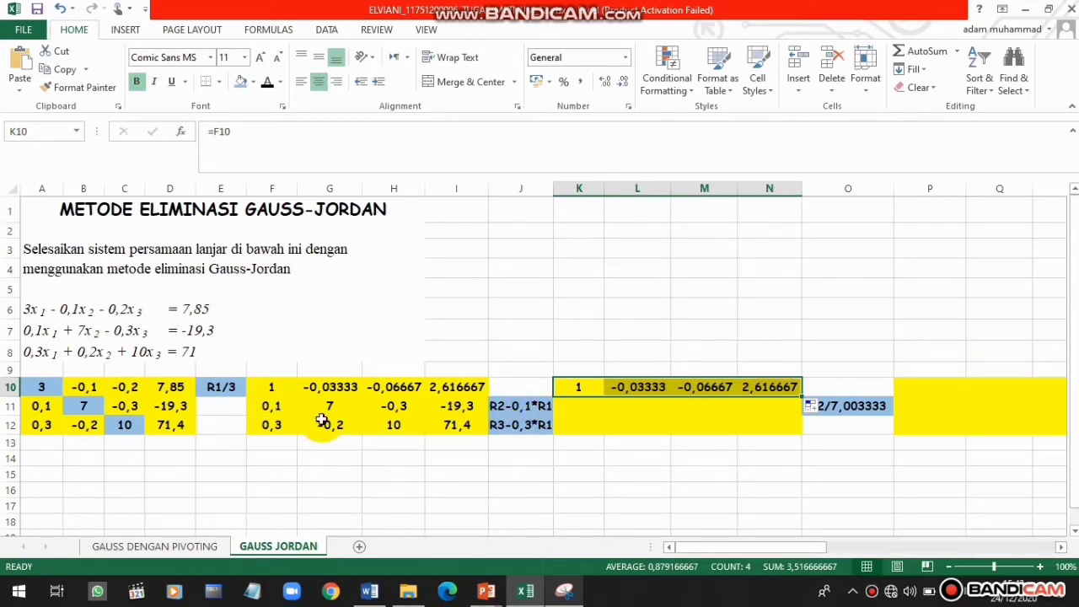
Enter =F11-$F$11*F10 in K11 and copy the formula across to N11 for the R2-0,1*R1 row operation
click(574, 405)
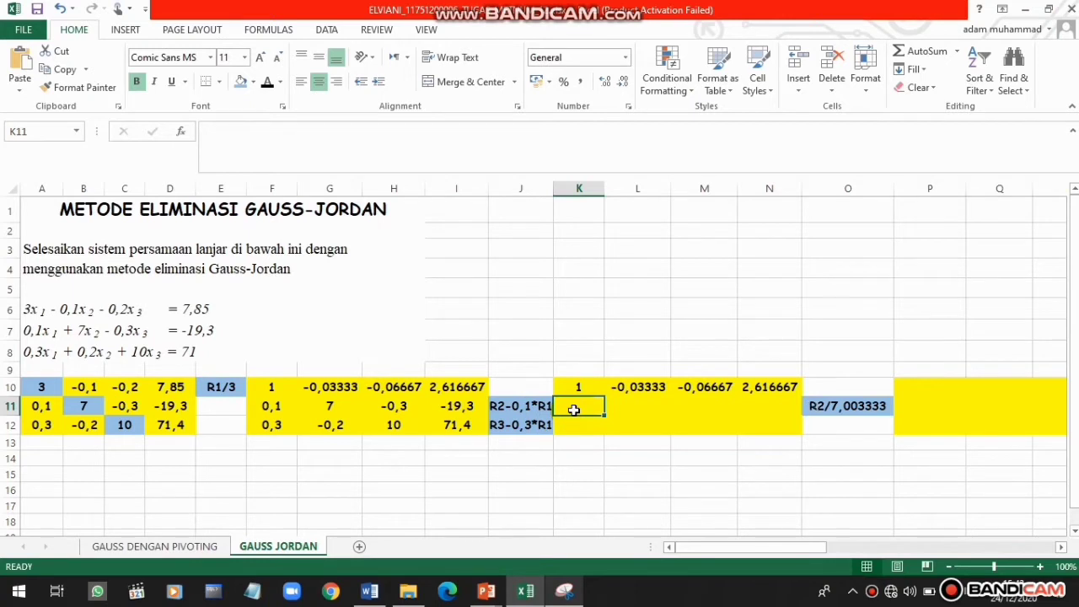
text(=)
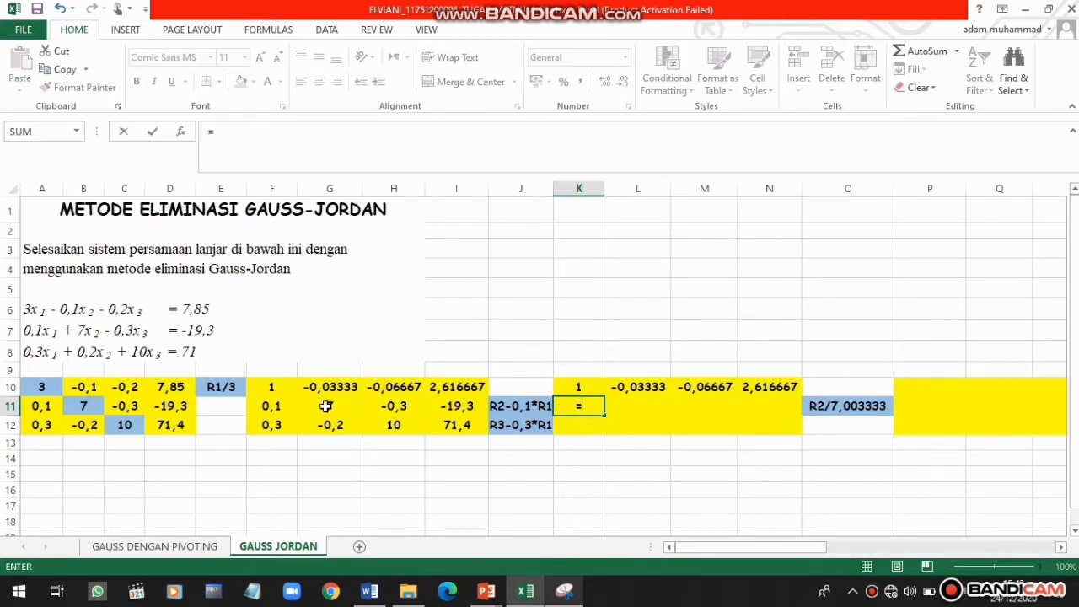
click(280, 406)
text(-)
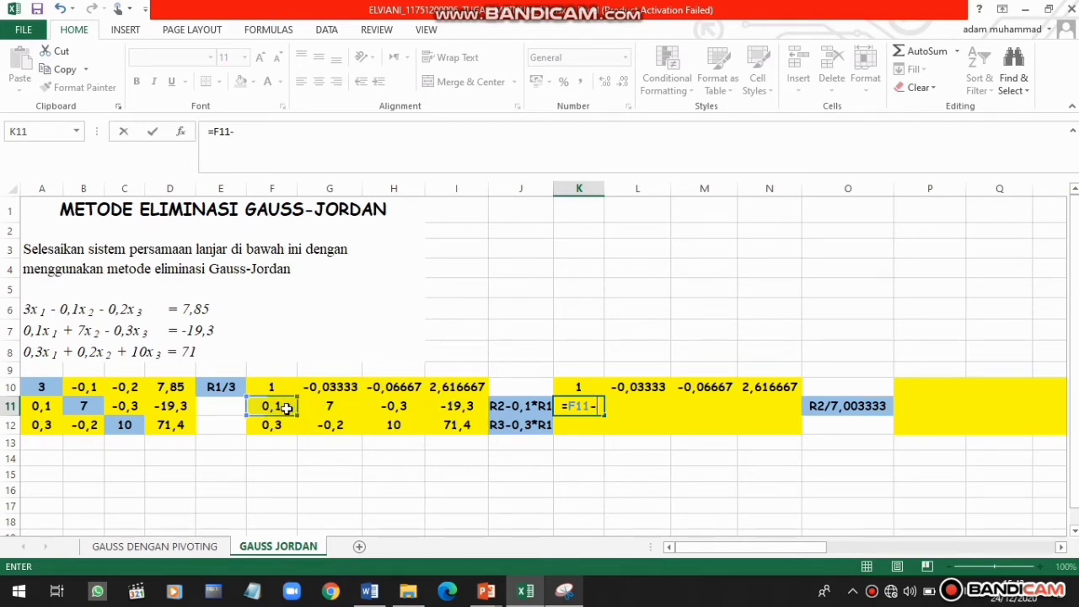
click(287, 408)
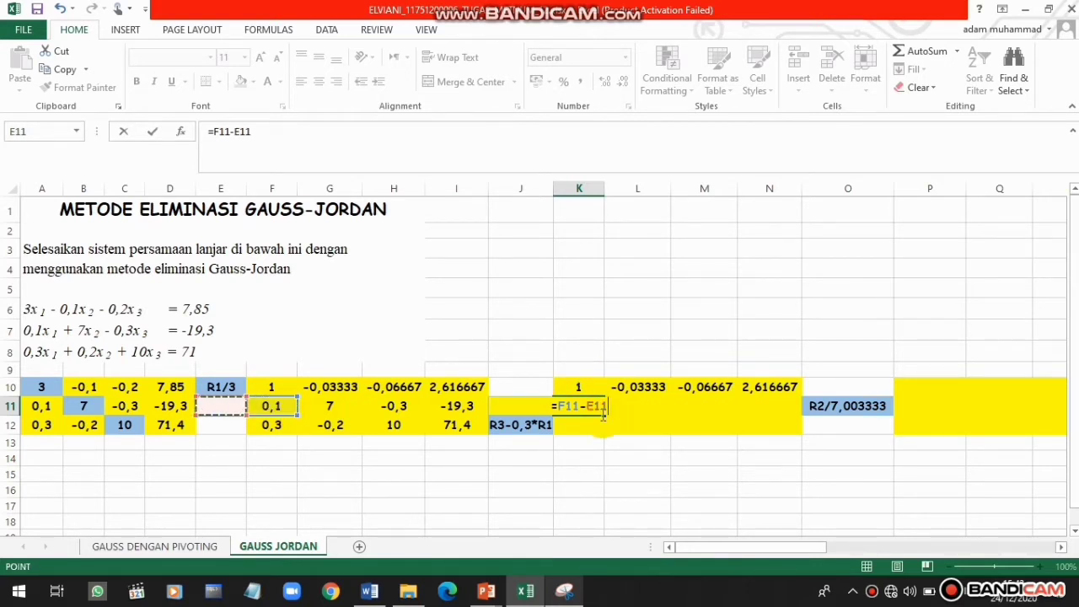
click(596, 406)
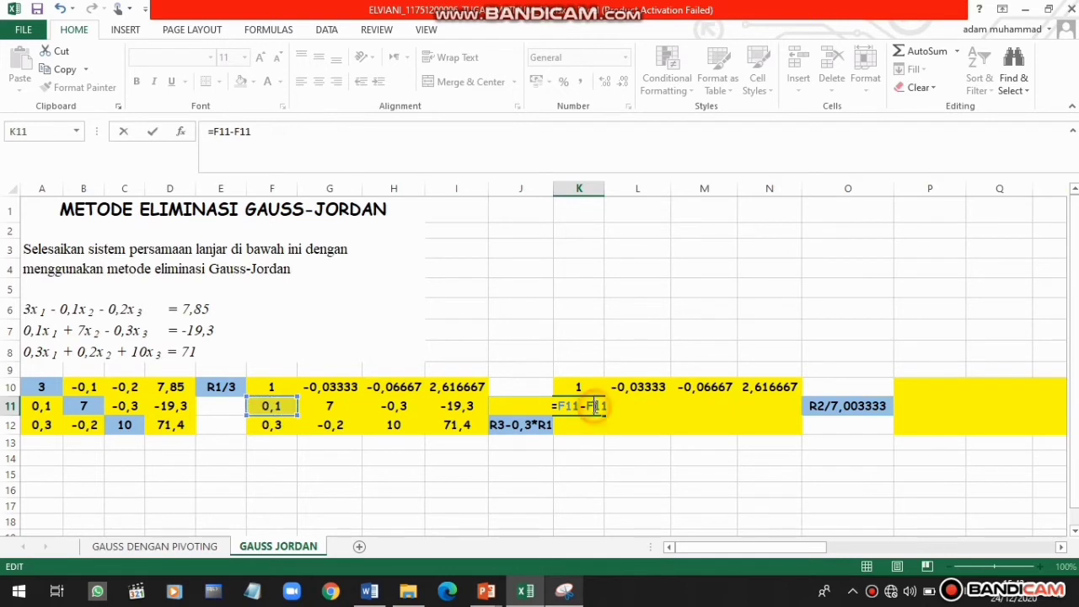
text($)
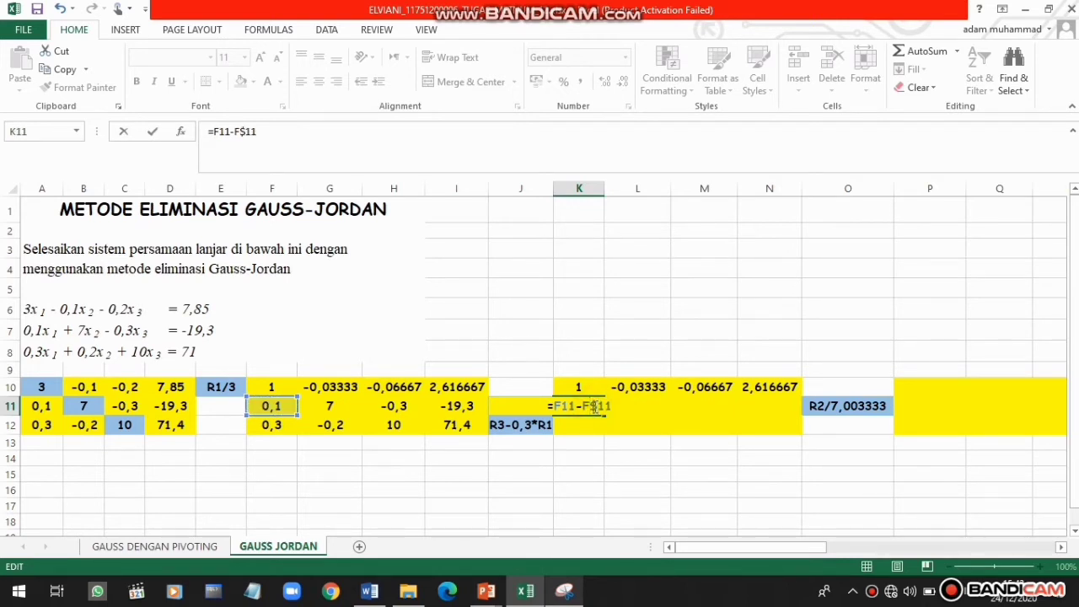
key(Left)
key(Left)
text($11)
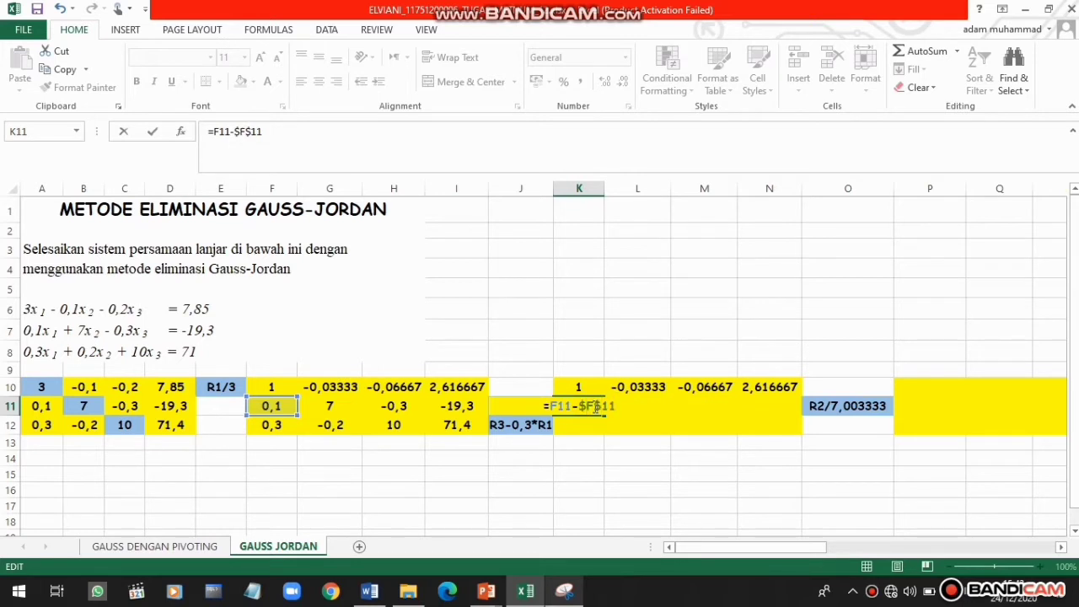
text(*)
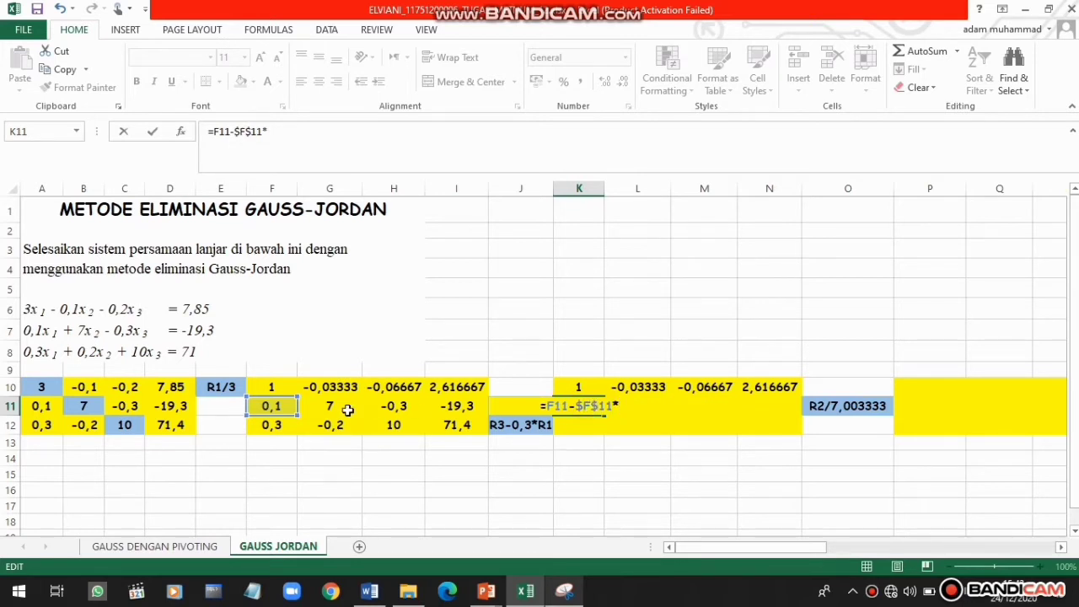
click(283, 388)
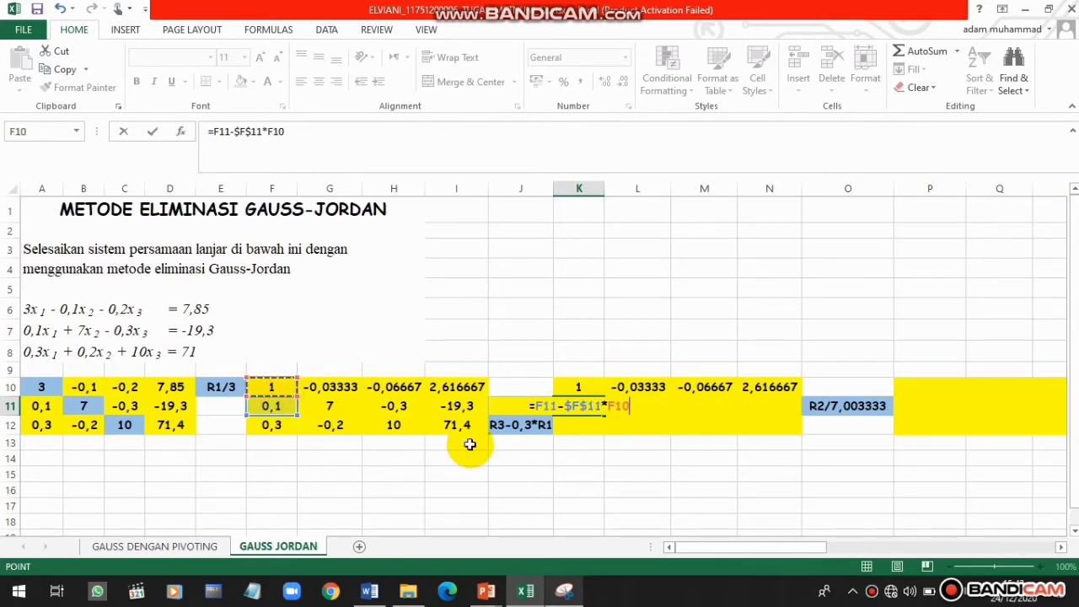
key(Return)
click(581, 407)
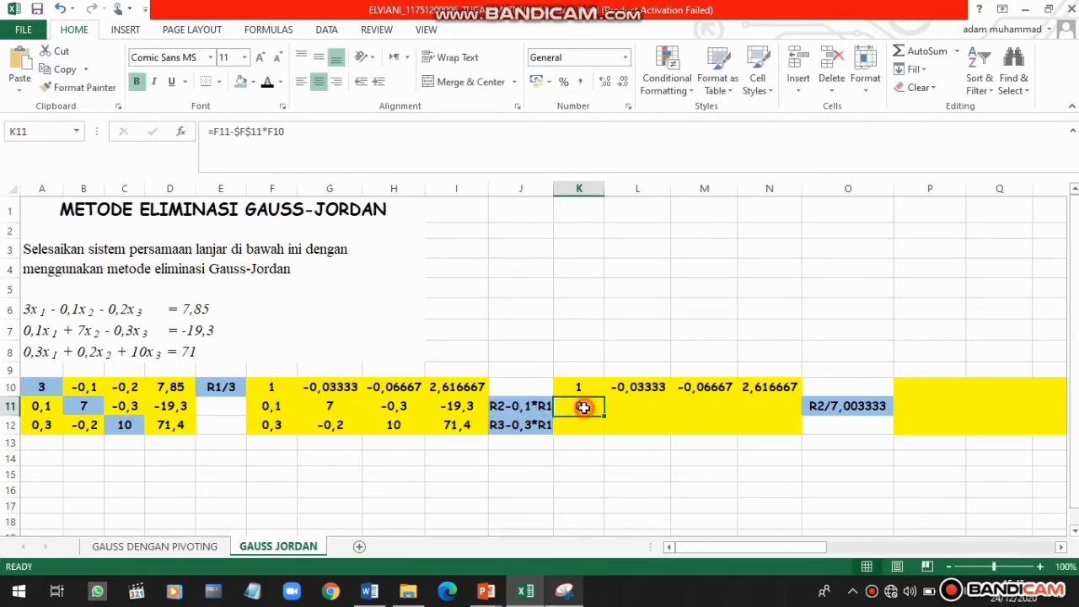
drag(604, 415, 785, 414)
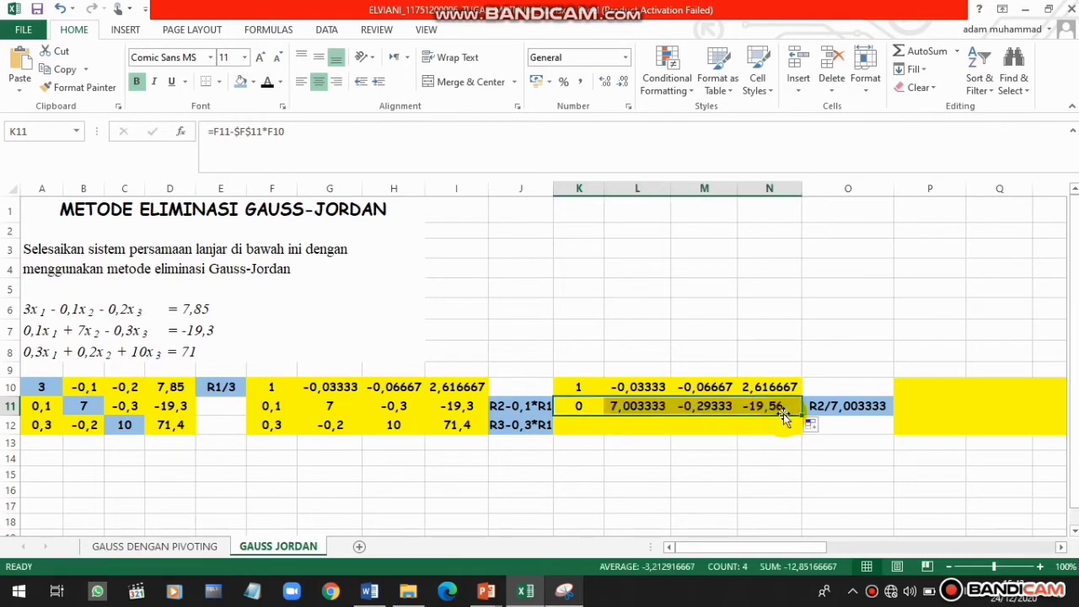
Enter =F12-$F$12*F10 in K12 and copy the formula across to N12 for the R3-0,3*R1 row operation
click(572, 425)
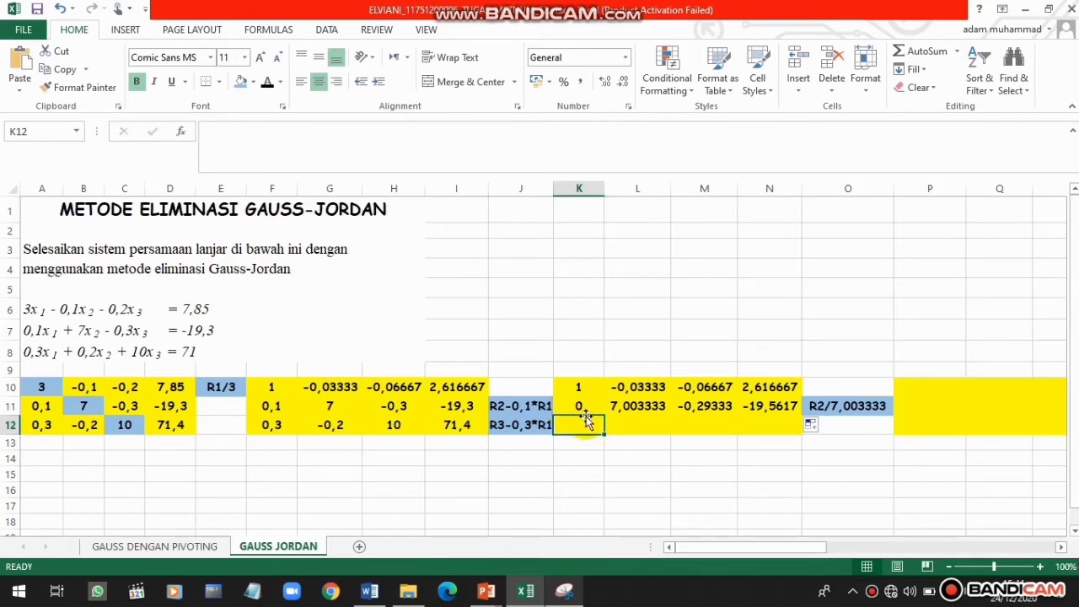
click(587, 425)
text(=)
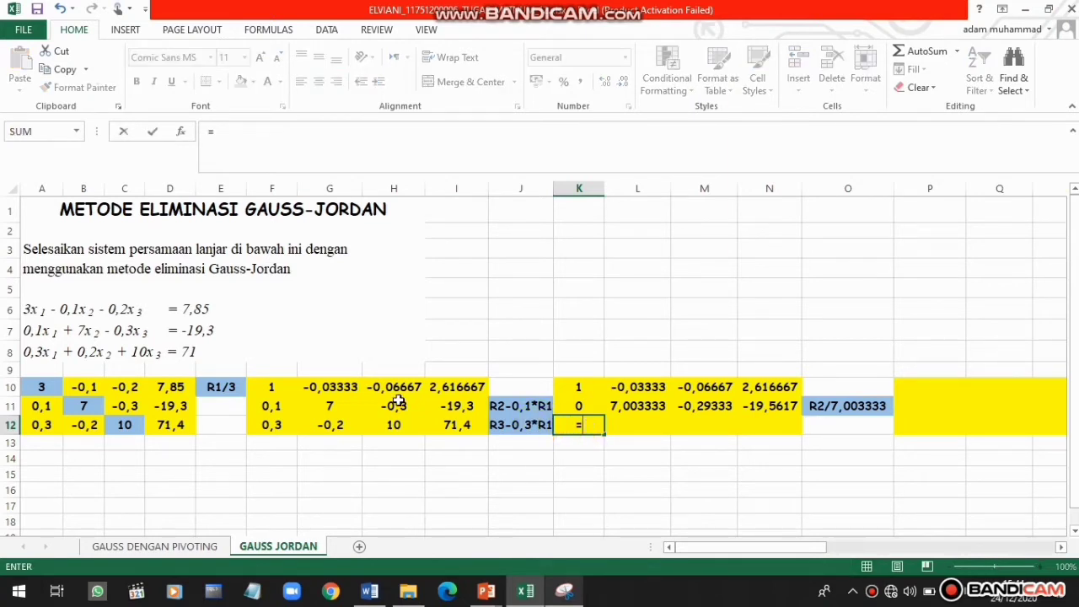
click(287, 426)
text(-)
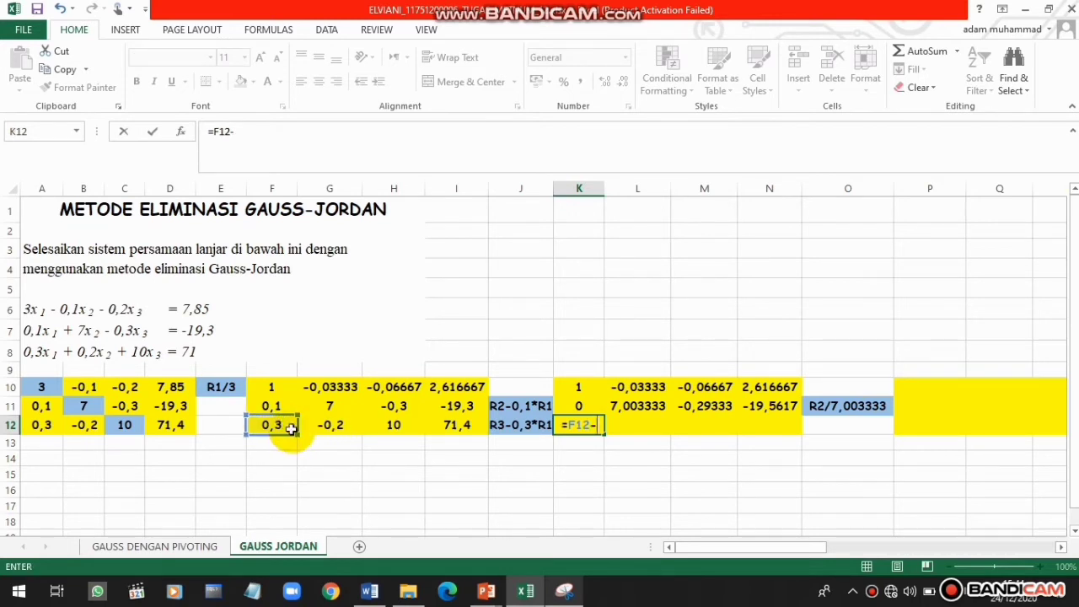
click(285, 425)
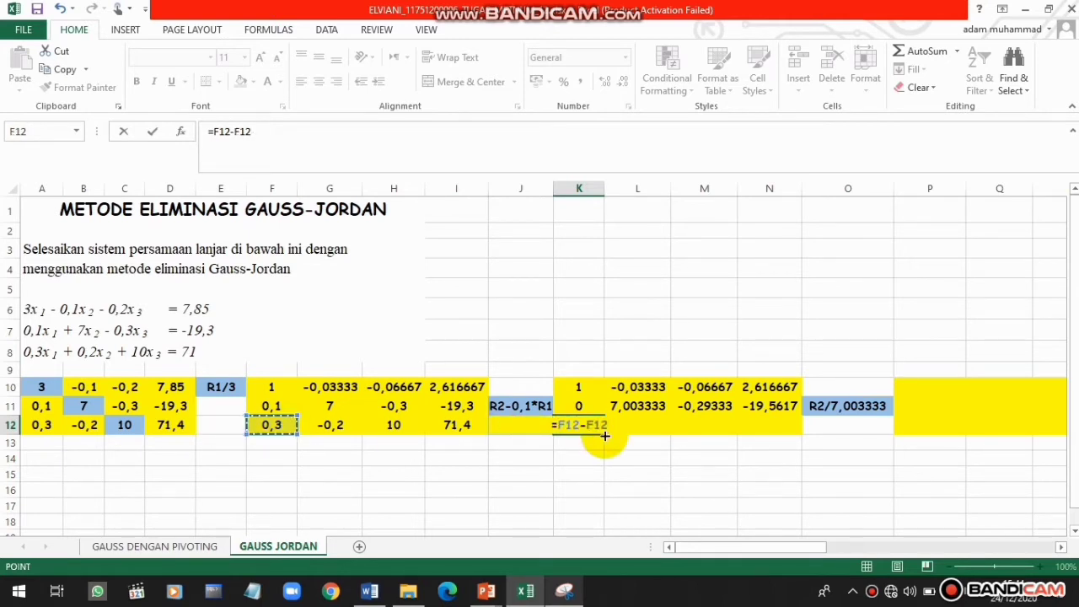
click(596, 425)
text($)
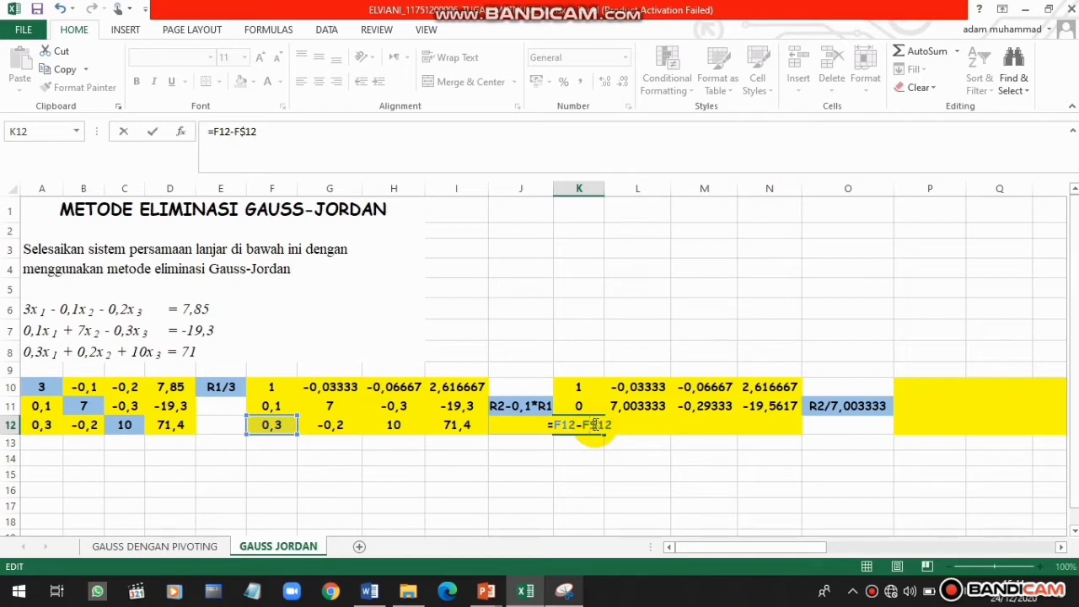
key(Left)
key(Left)
text($12)
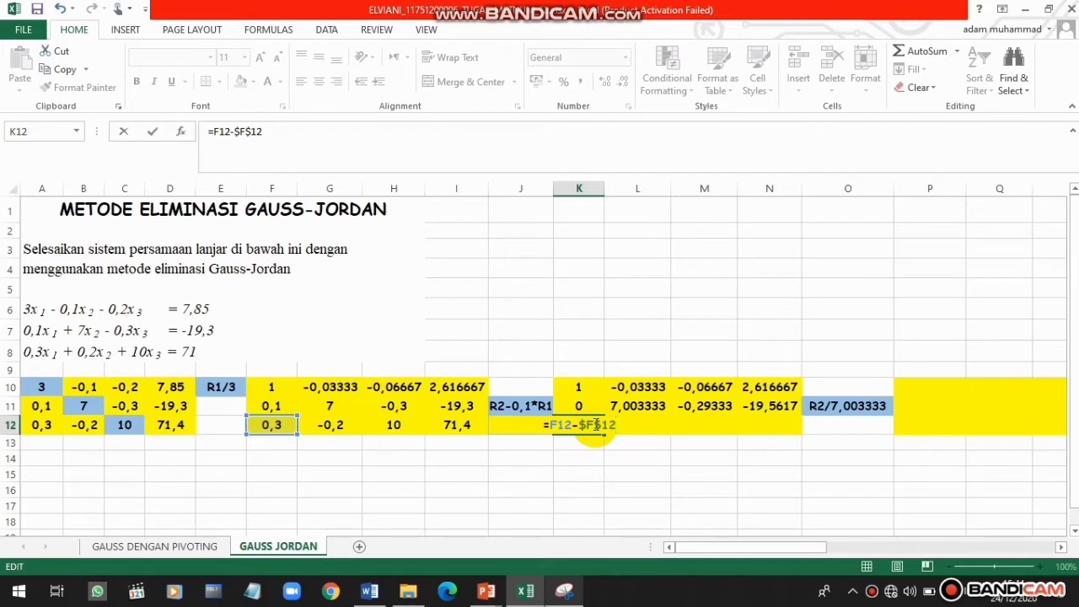
text(*)
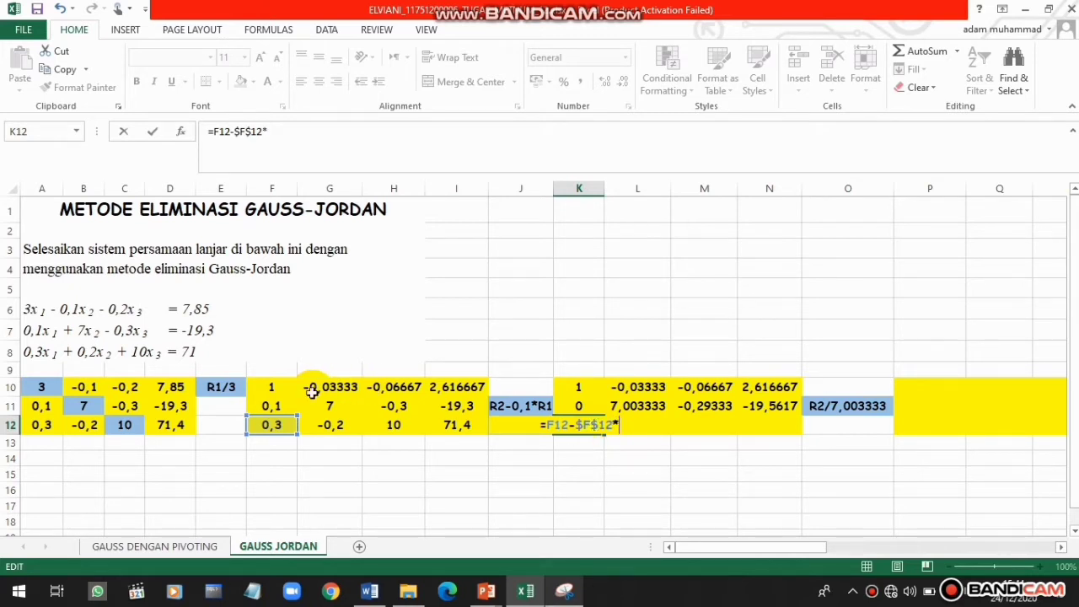
click(279, 390)
key(Return)
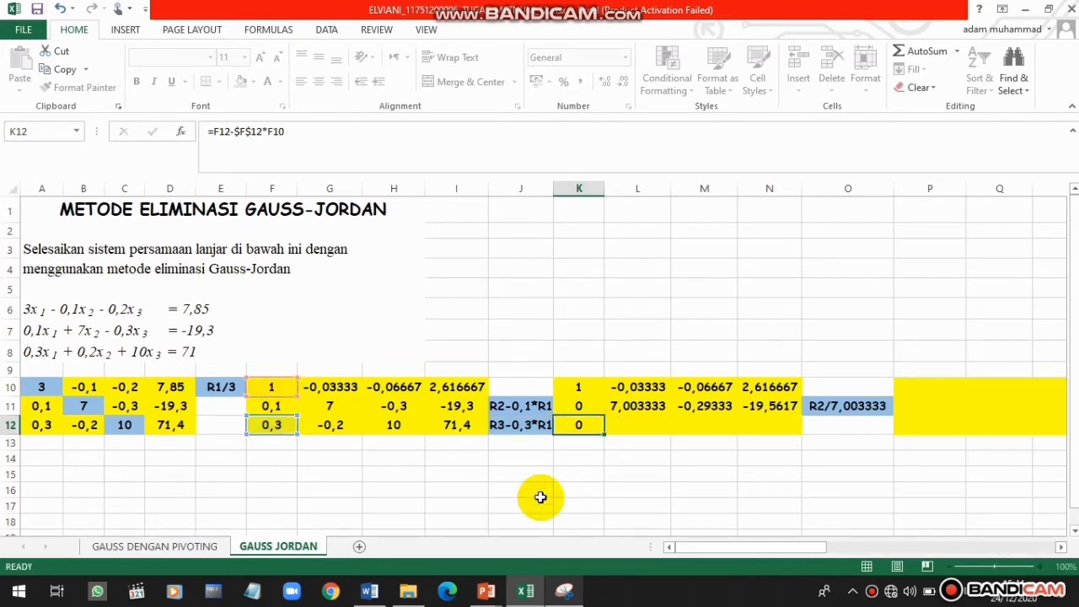
click(582, 425)
drag(604, 434, 785, 428)
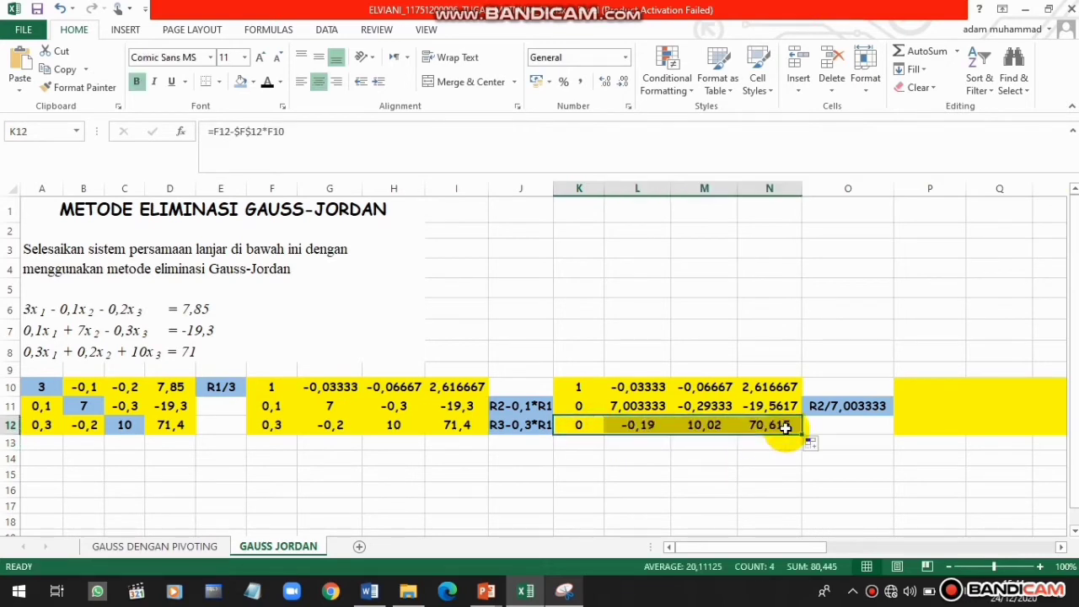
Enter =K10 in P10 and copy it across to S10 to carry the first row into the next matrix
drag(723, 546, 730, 548)
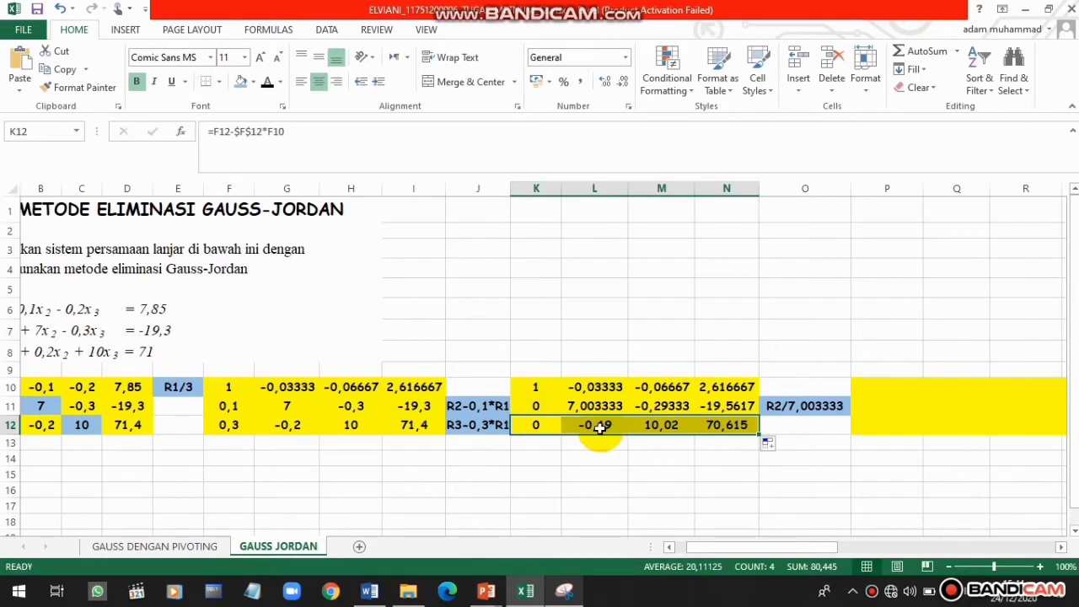
drag(734, 549, 778, 549)
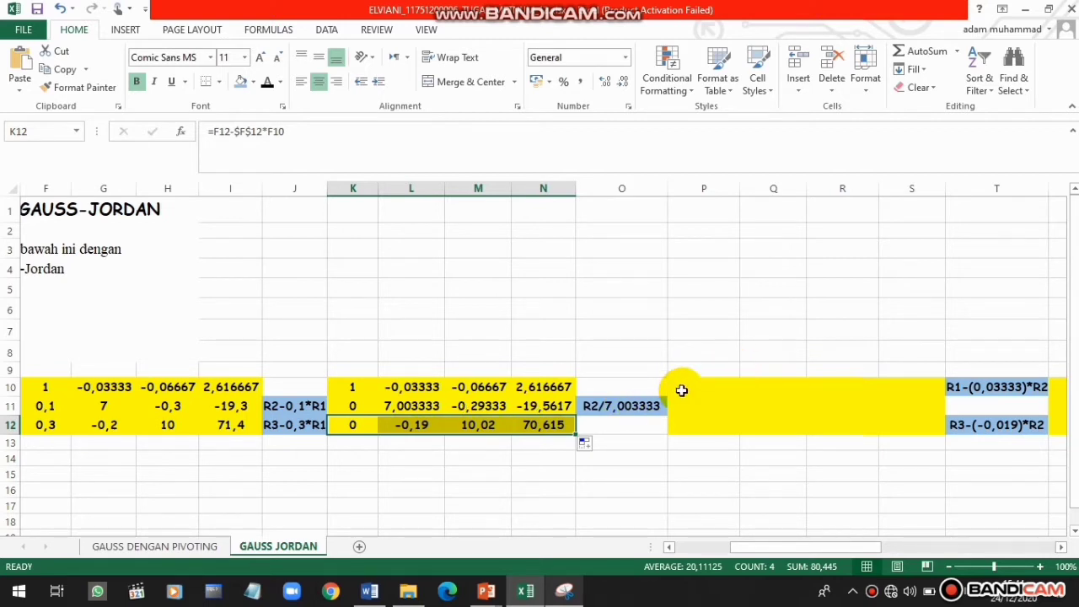
click(681, 388)
text(=)
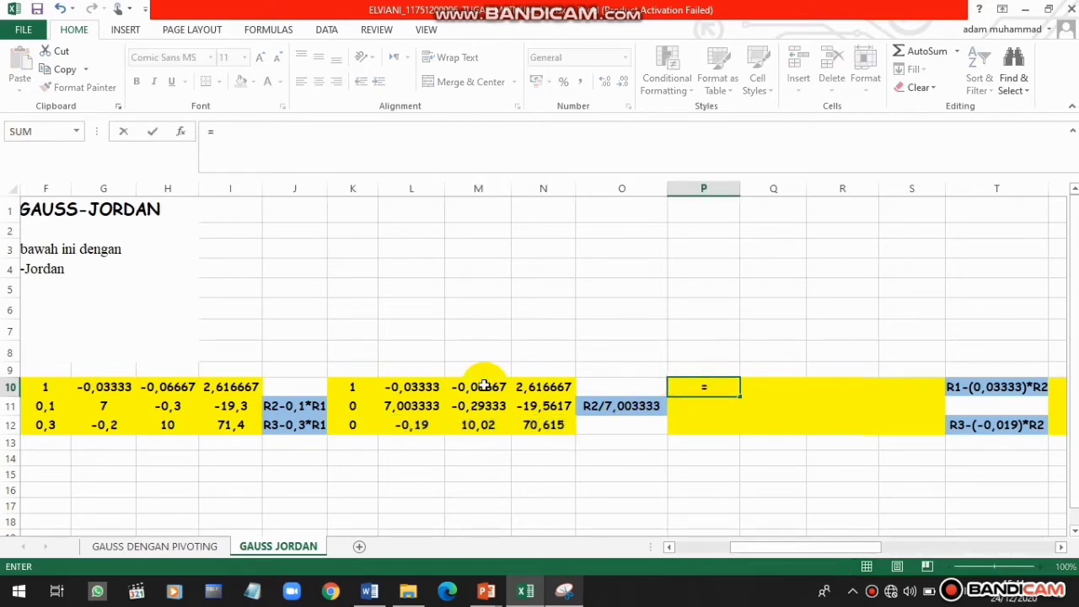
click(361, 388)
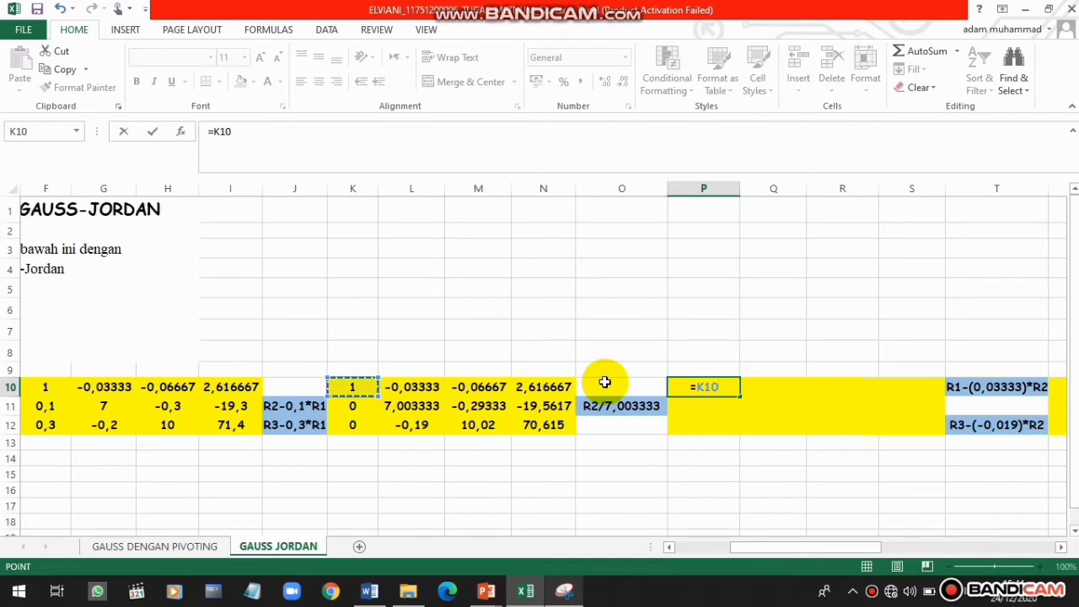
key(Return)
click(725, 389)
drag(734, 397, 913, 393)
Enter =K11/$L$11 in P11 and copy the formula across to S11 for the R2/7,003333 row operation
click(699, 405)
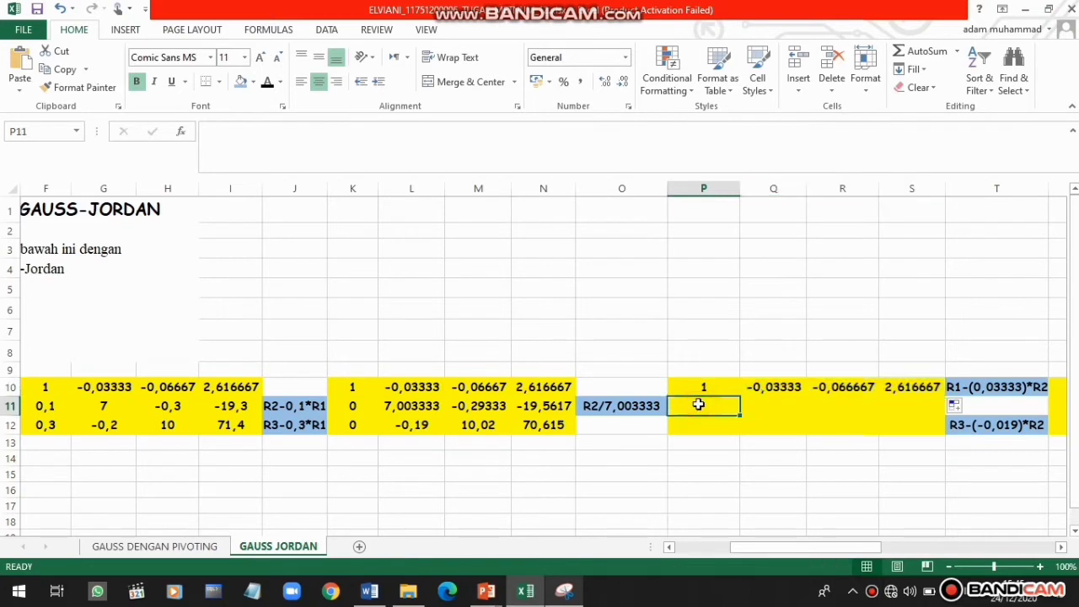
text(=)
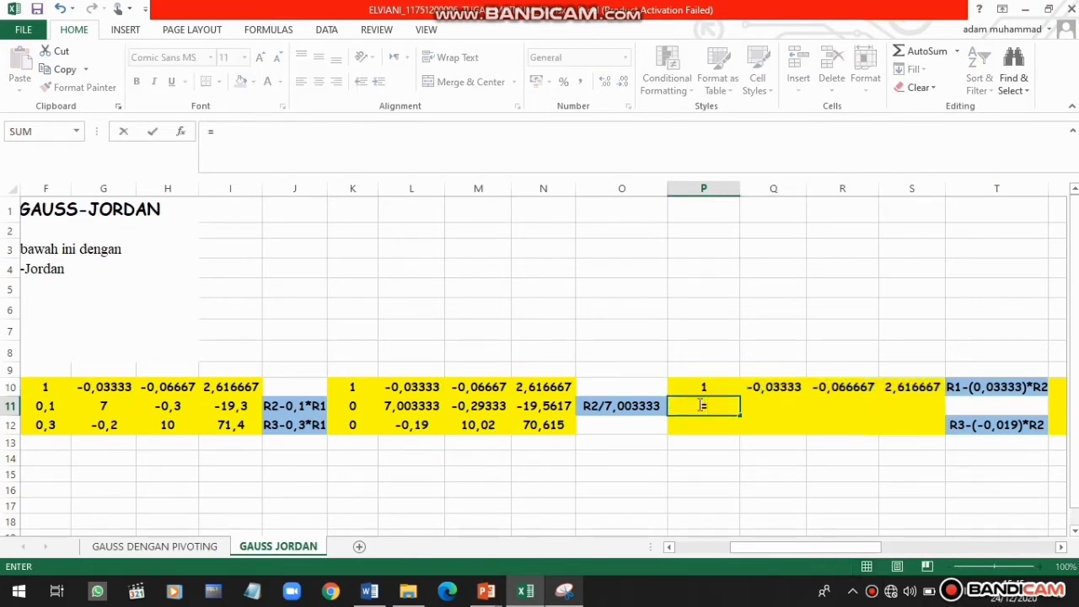
click(355, 407)
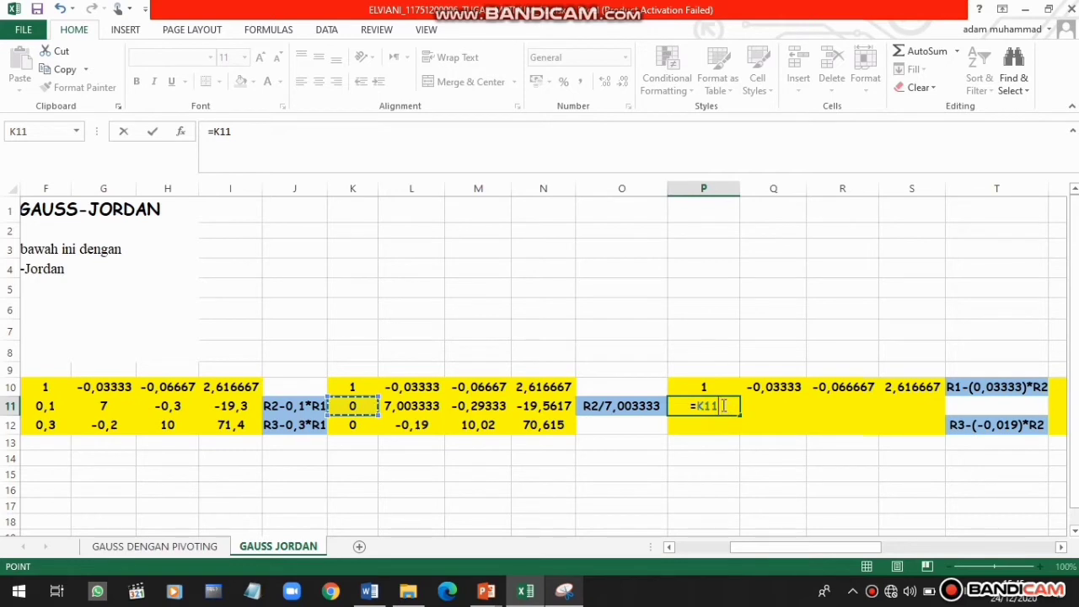
text(/)
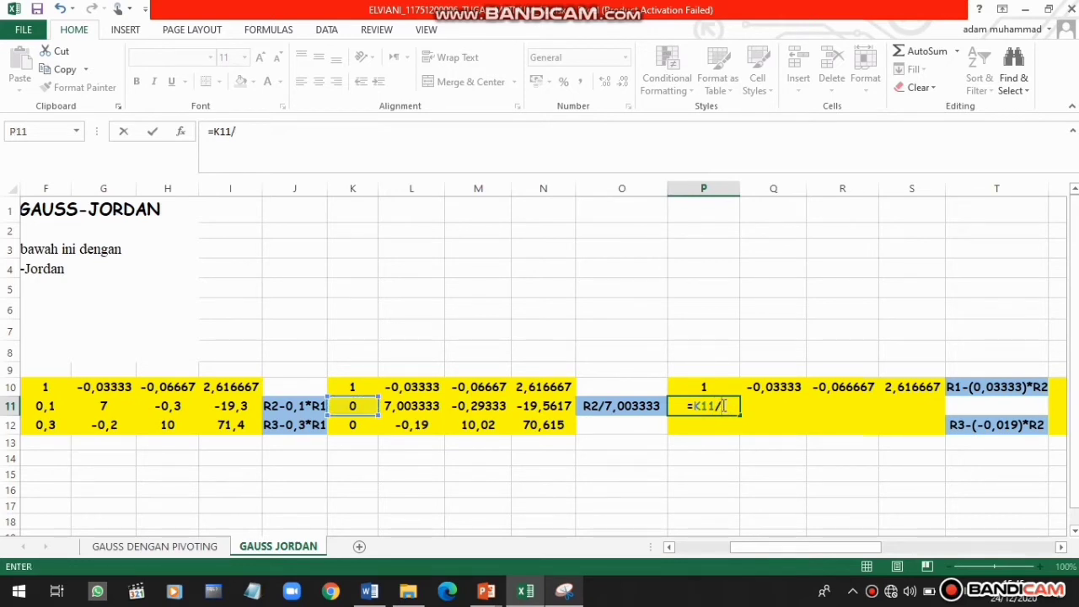
click(428, 406)
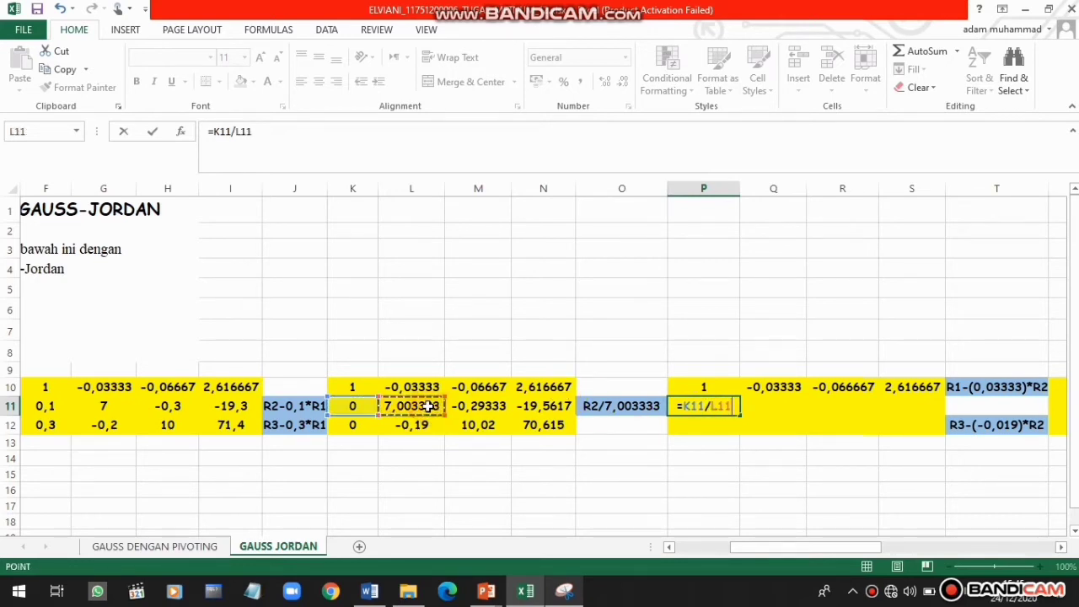
click(718, 405)
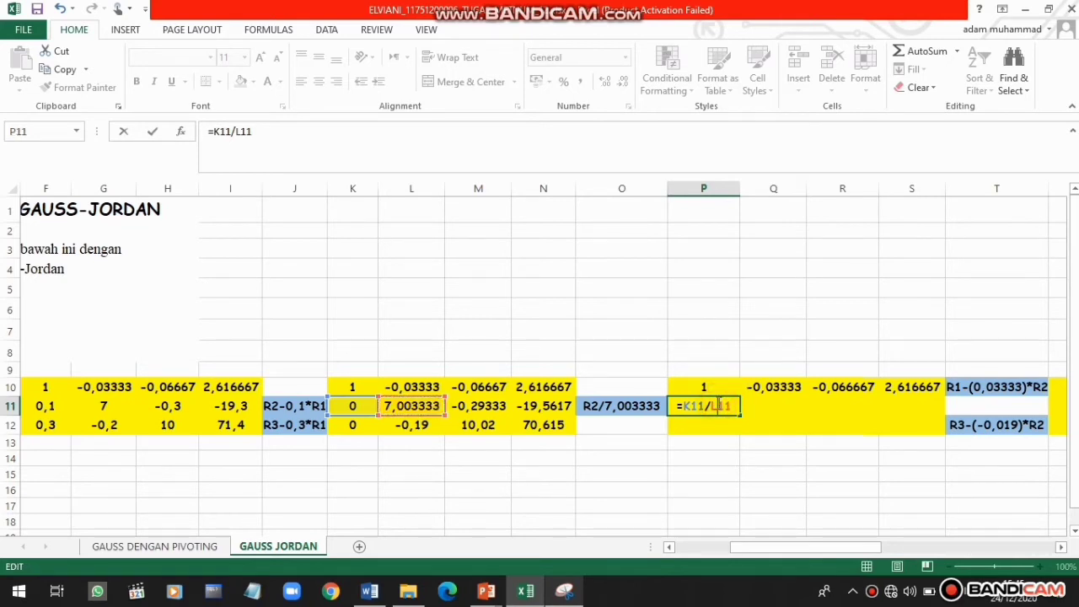
text($L$)
key(ctrl+Return)
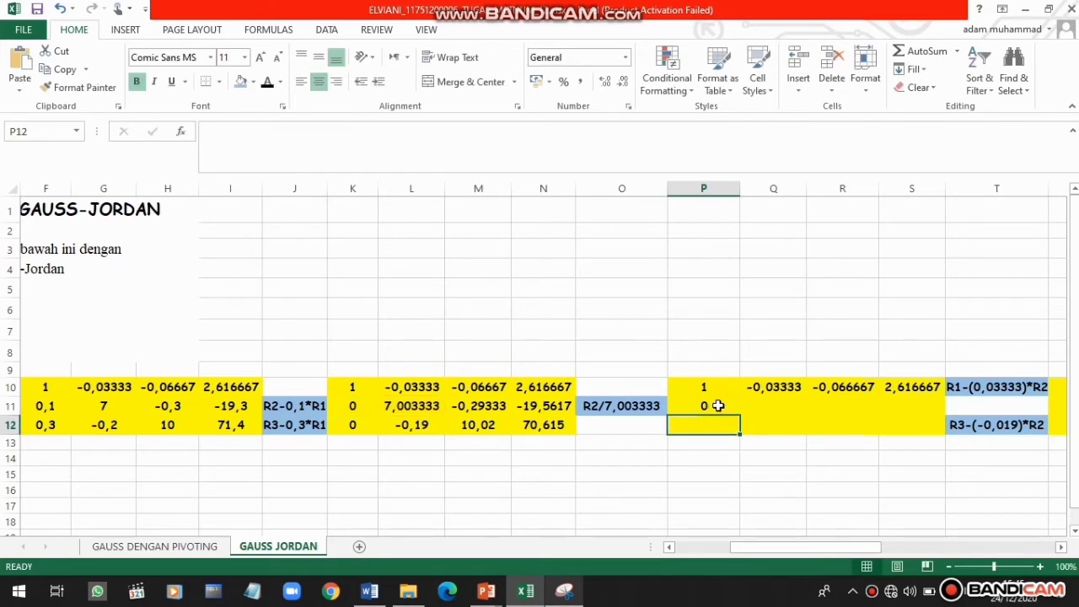
drag(739, 413, 914, 405)
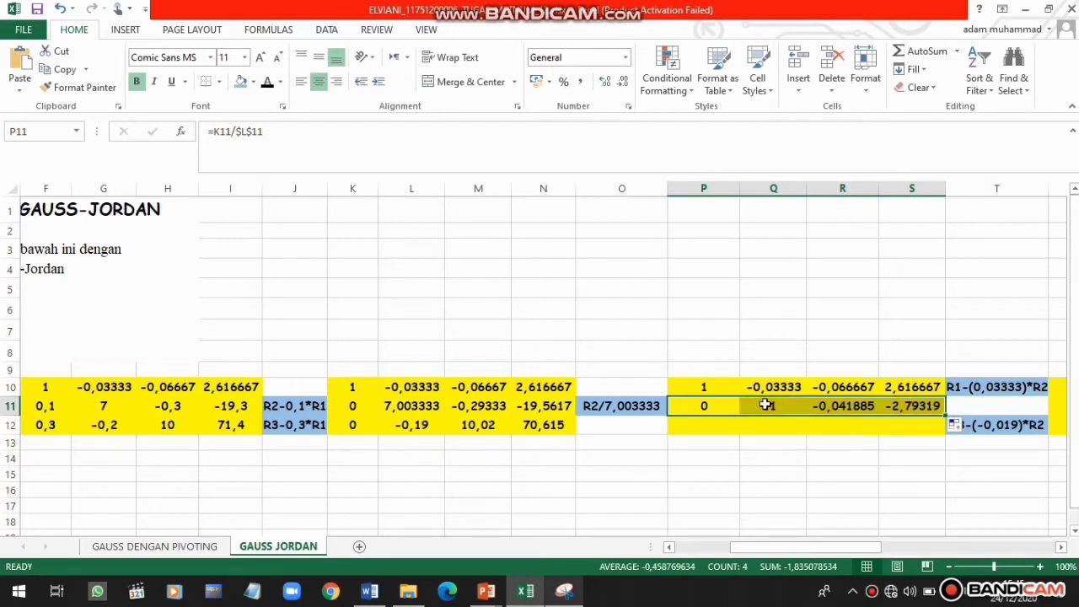
Enter =K12 in P12 and copy it across to S12 to carry over the third row
click(687, 429)
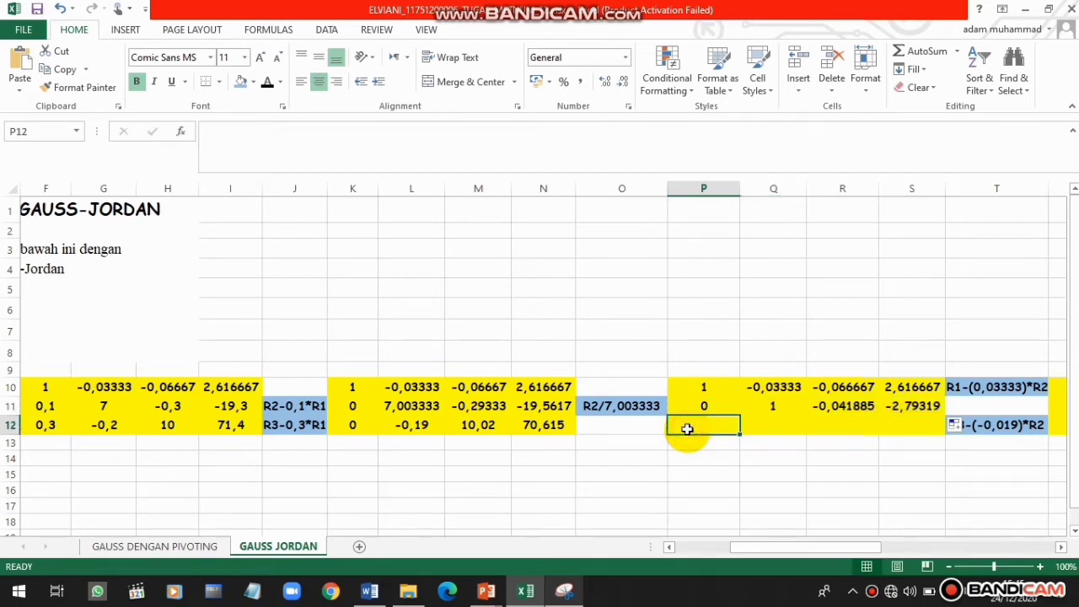
text(=)
click(369, 425)
key(Return)
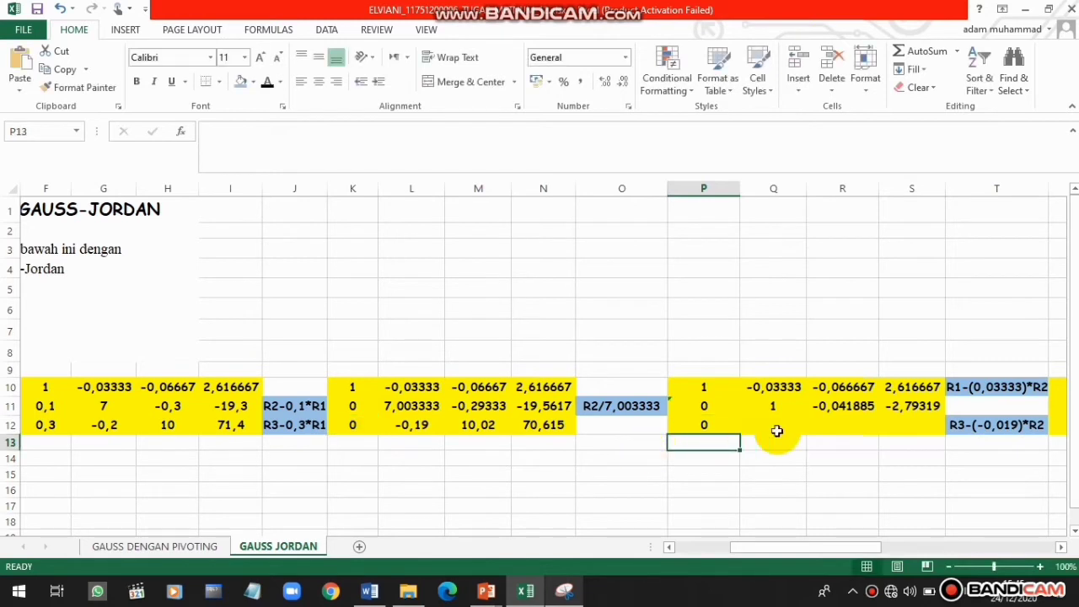
click(730, 426)
drag(741, 435, 928, 430)
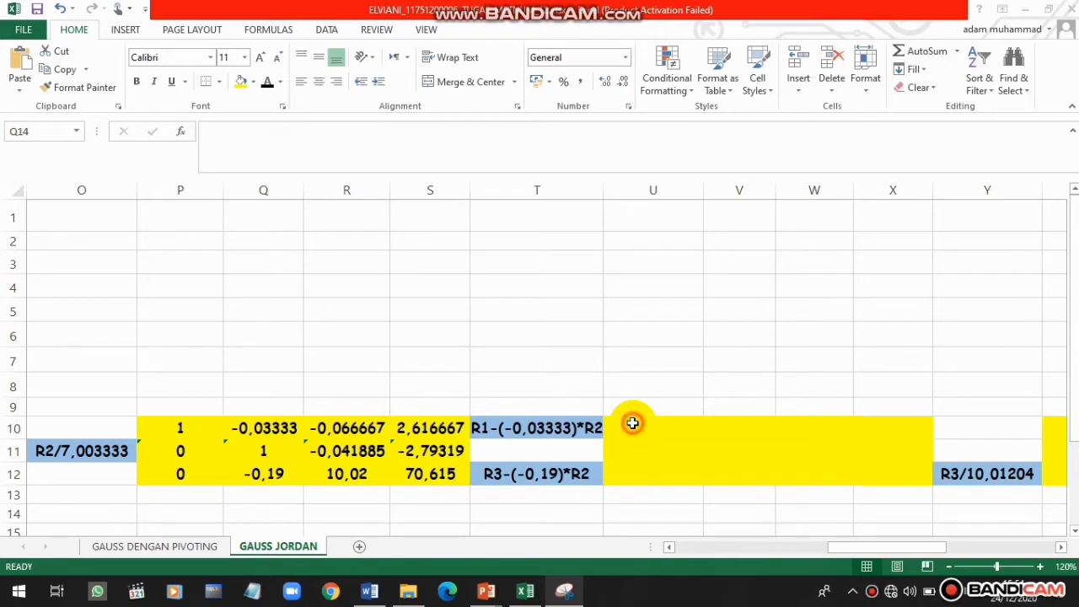
Enter =P10-(Q10) in U10 as the start of the R1-(-0,03333)*R2 row operation
text(=)
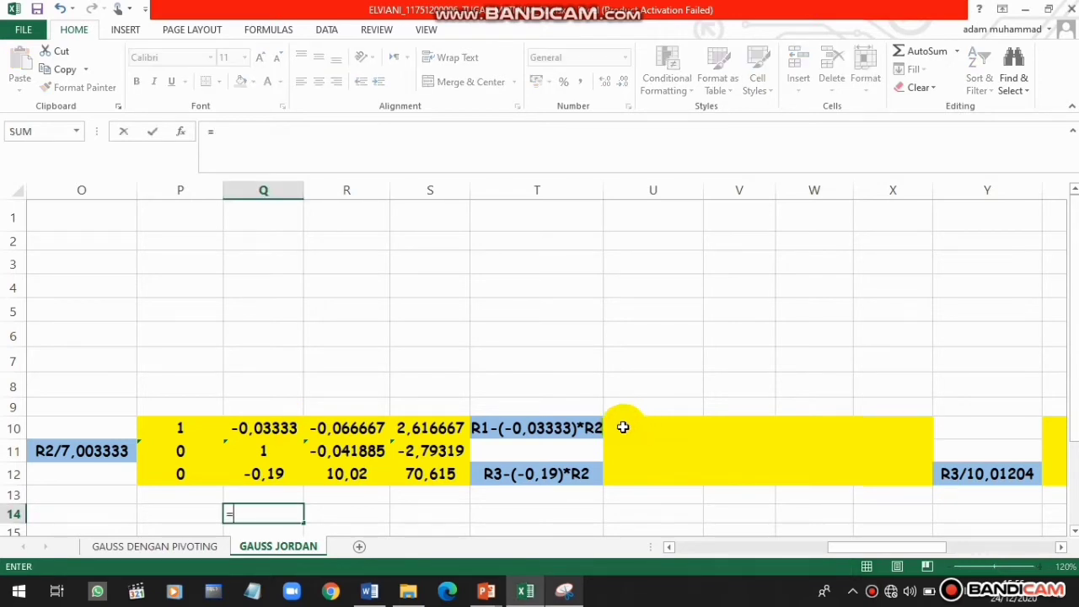
click(623, 428)
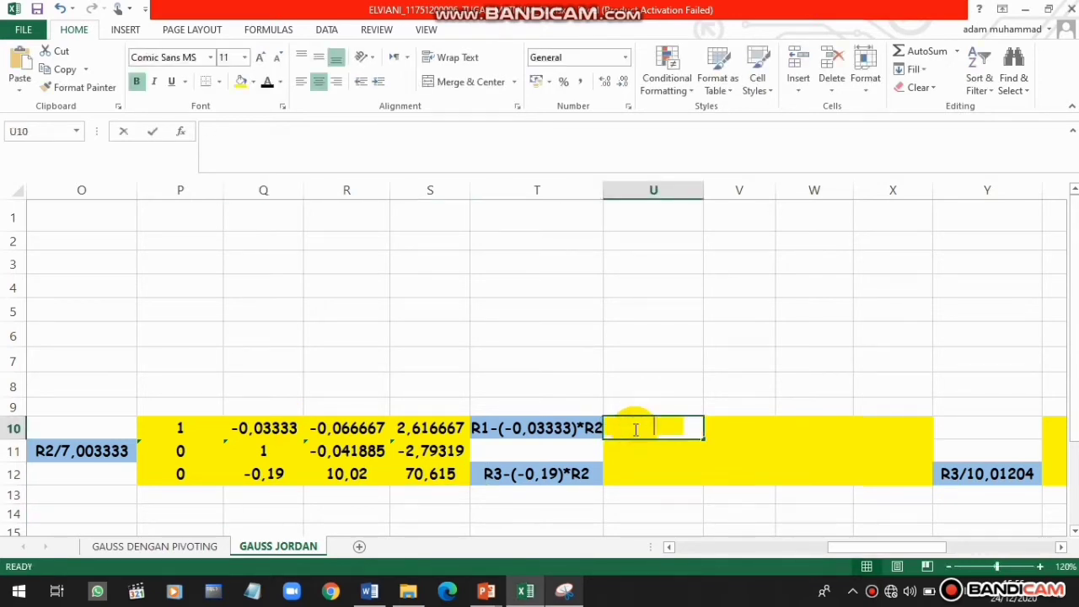
text(=)
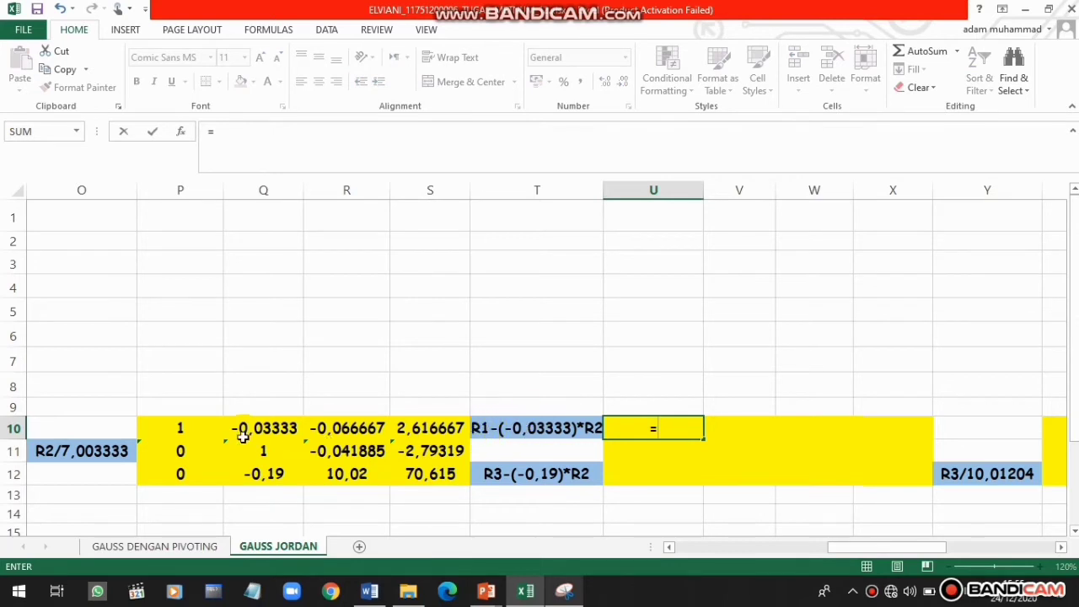
click(212, 431)
text(-()
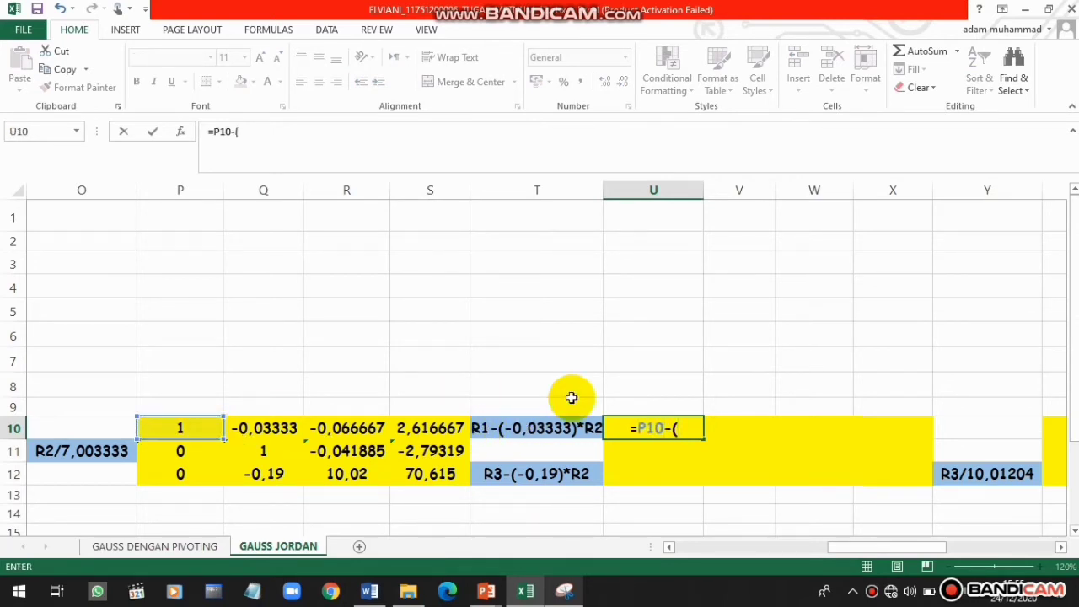
click(273, 428)
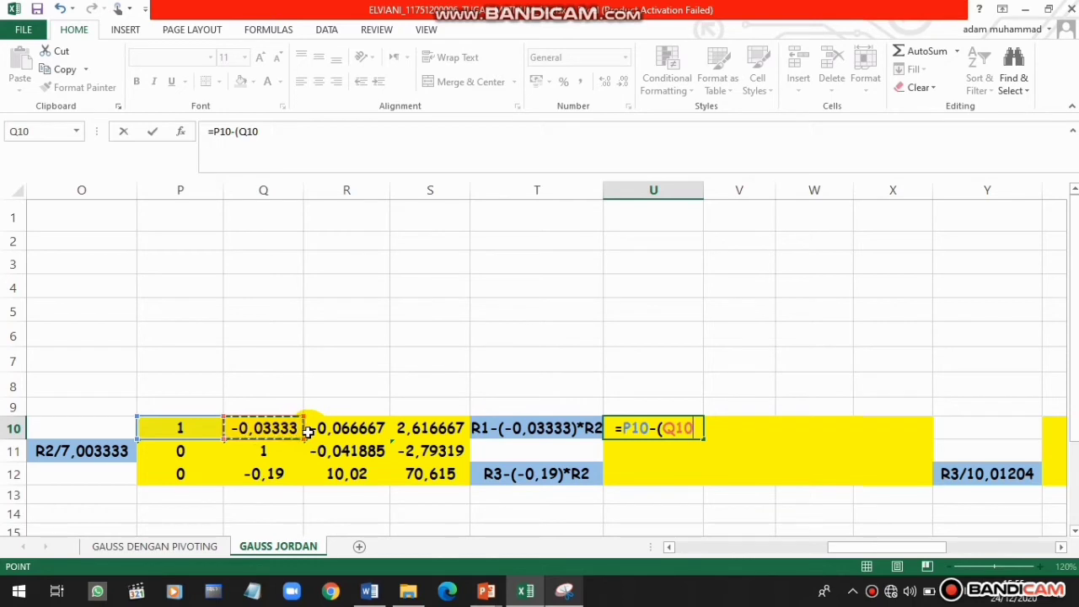
text())
key(Left)
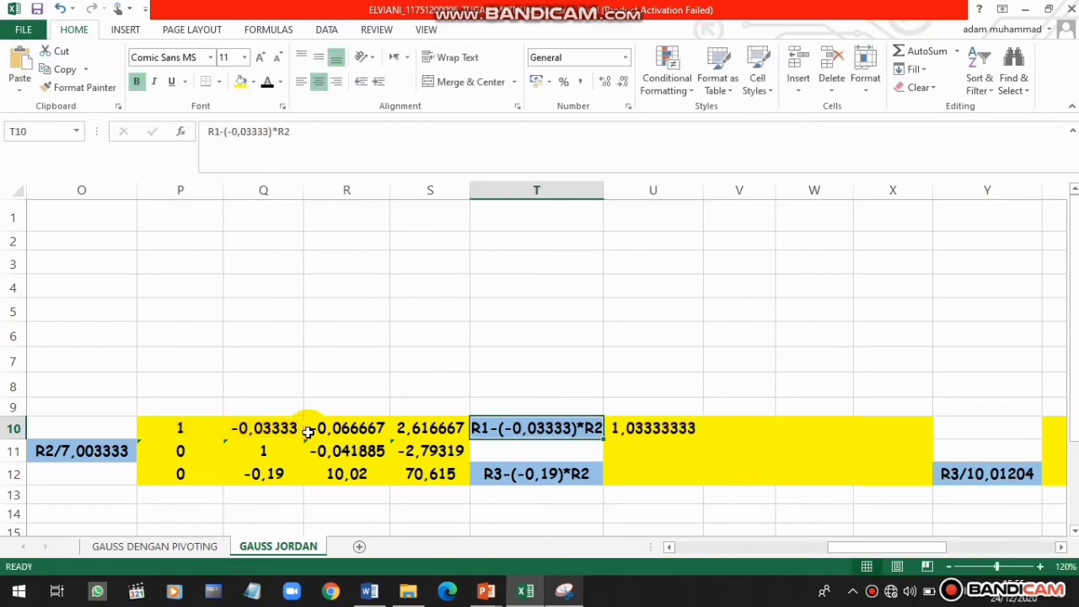
Complete the formula in U10 as =P10-($Q$10)*P11 and copy it across to X10 for the R1-(-0,03333)*R2 row operation
click(665, 425)
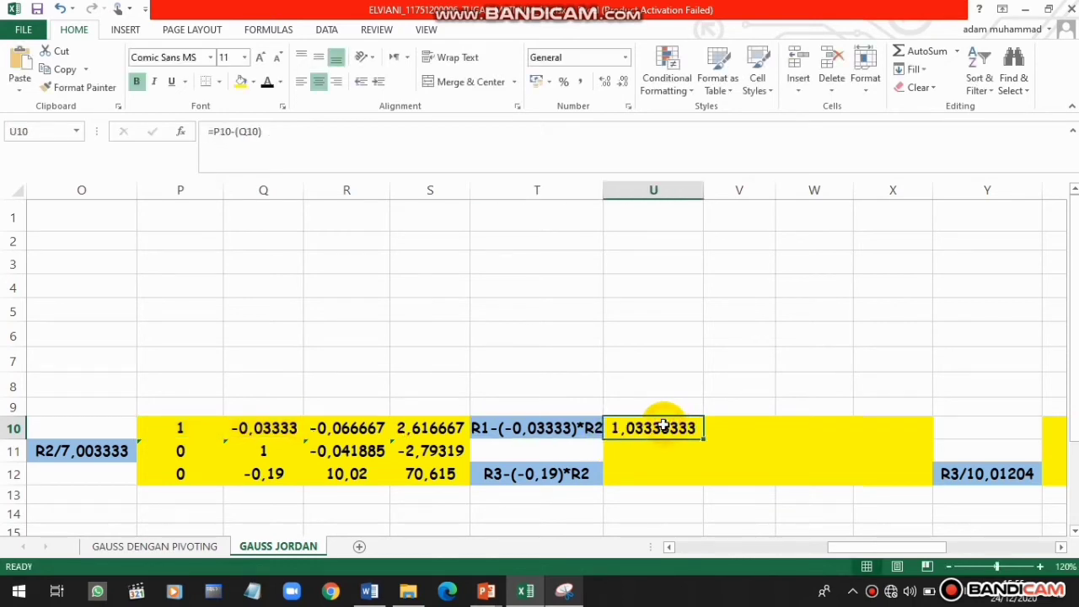
double_click(686, 427)
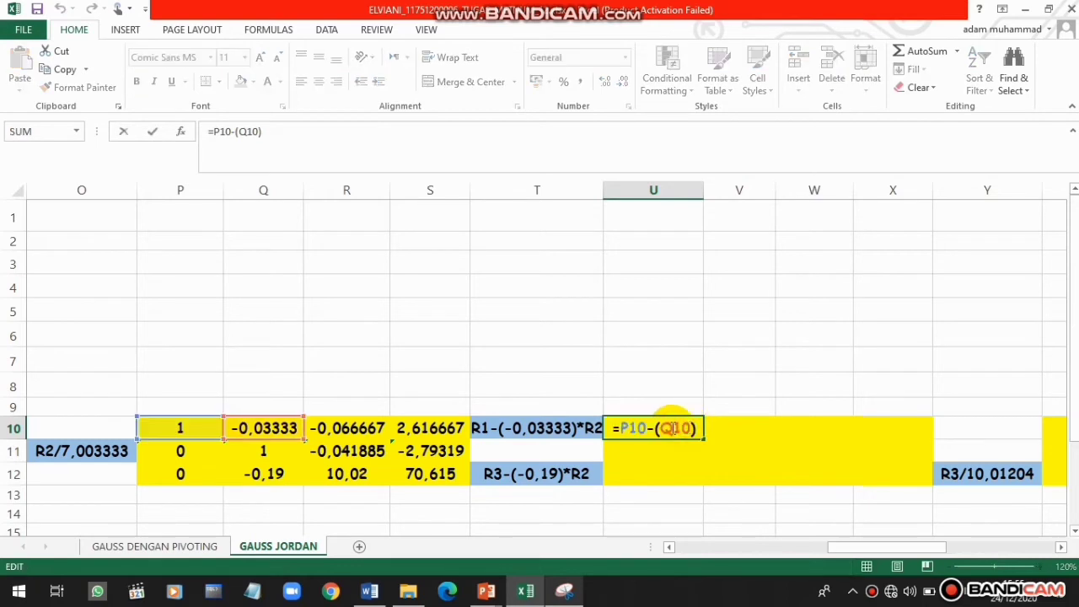
click(674, 428)
text($)
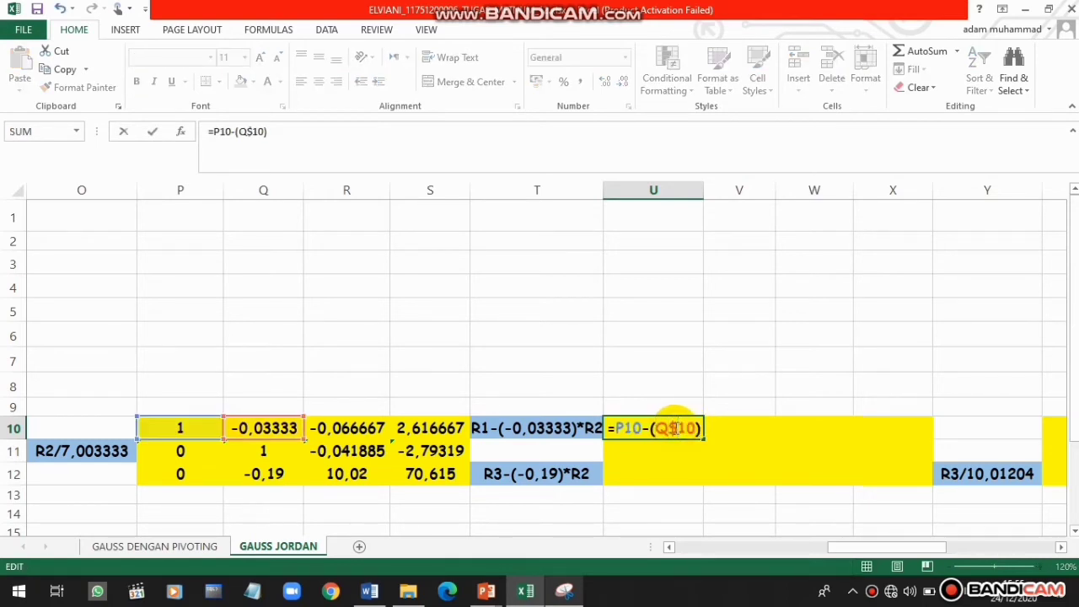
key(Left)
key(Left)
text($)
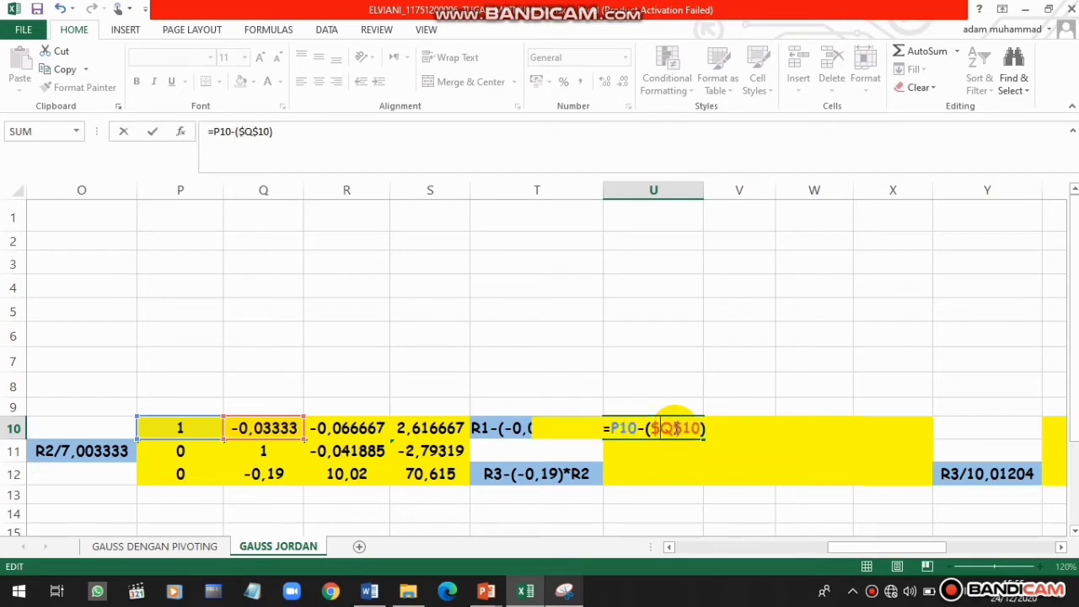
click(715, 432)
text(*)
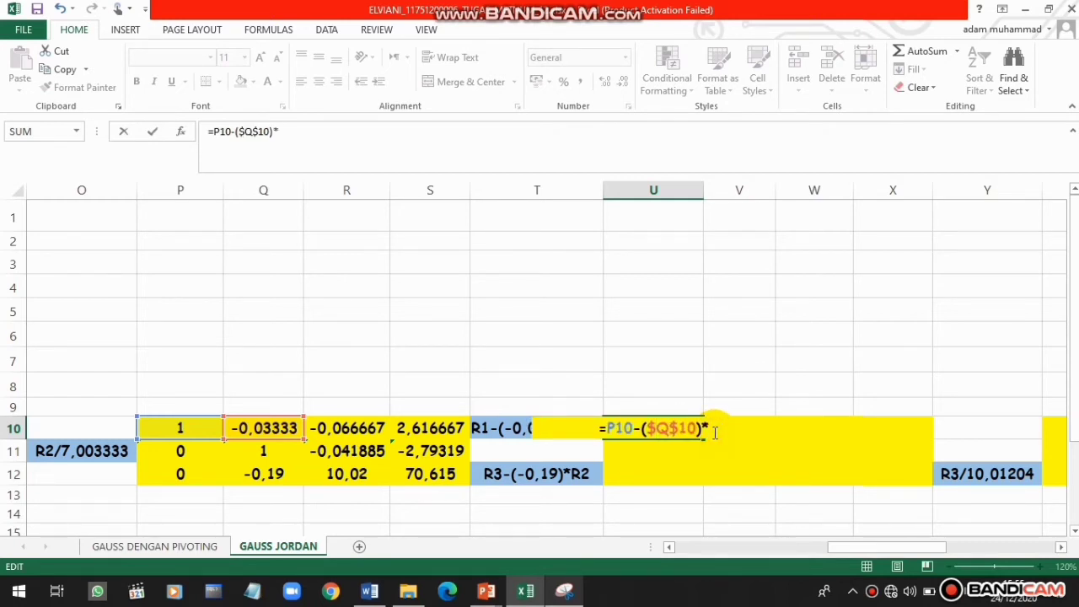
click(204, 455)
key(Return)
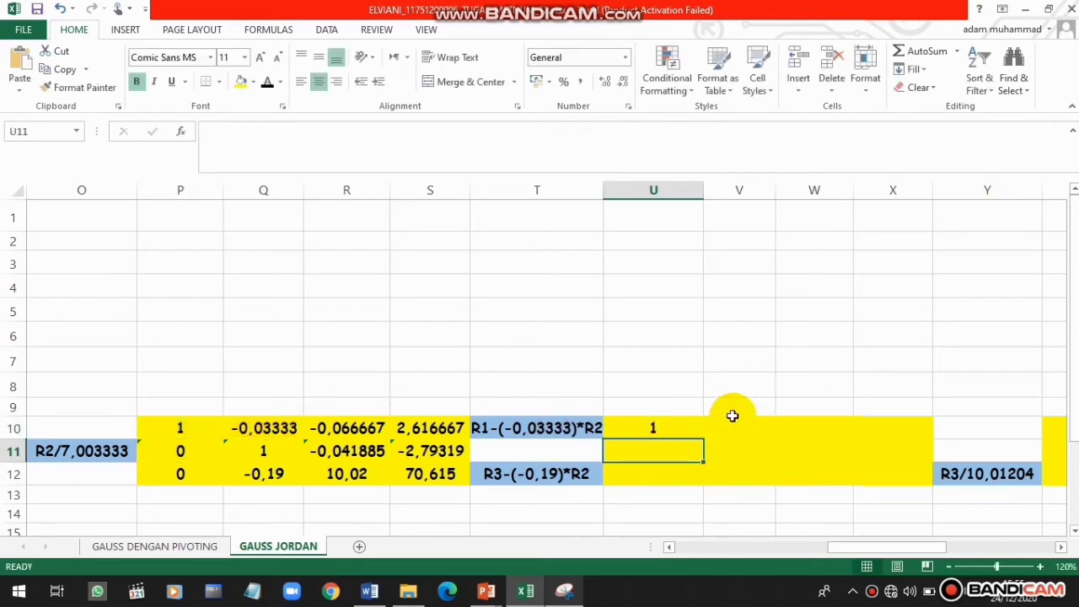
click(690, 428)
drag(703, 438, 897, 430)
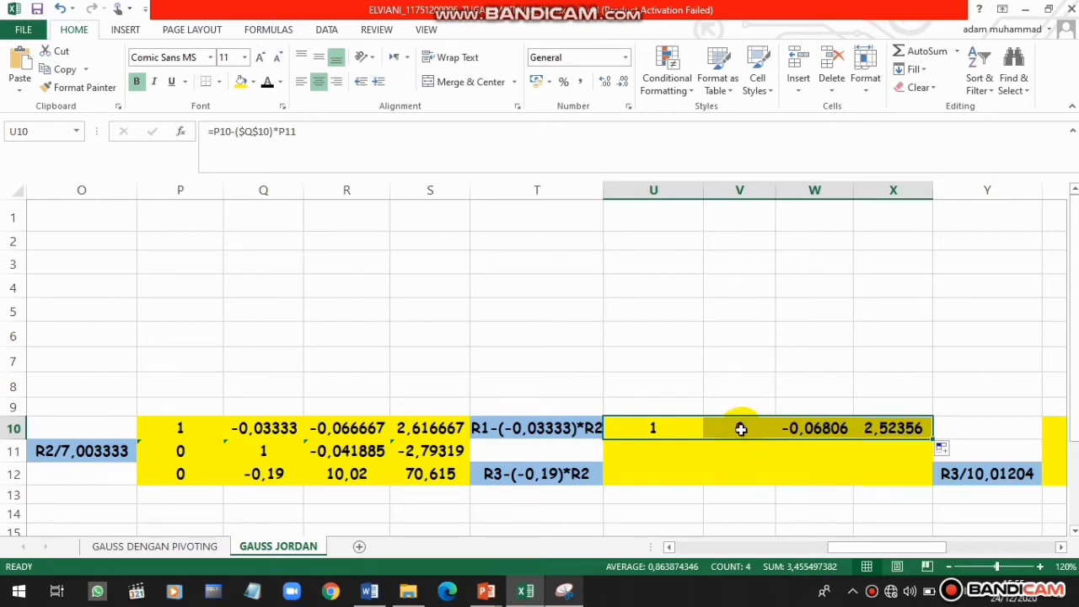
Enter =P11 in U11 and copy it across to X11 to carry the second row into the next matrix
click(644, 452)
text(=)
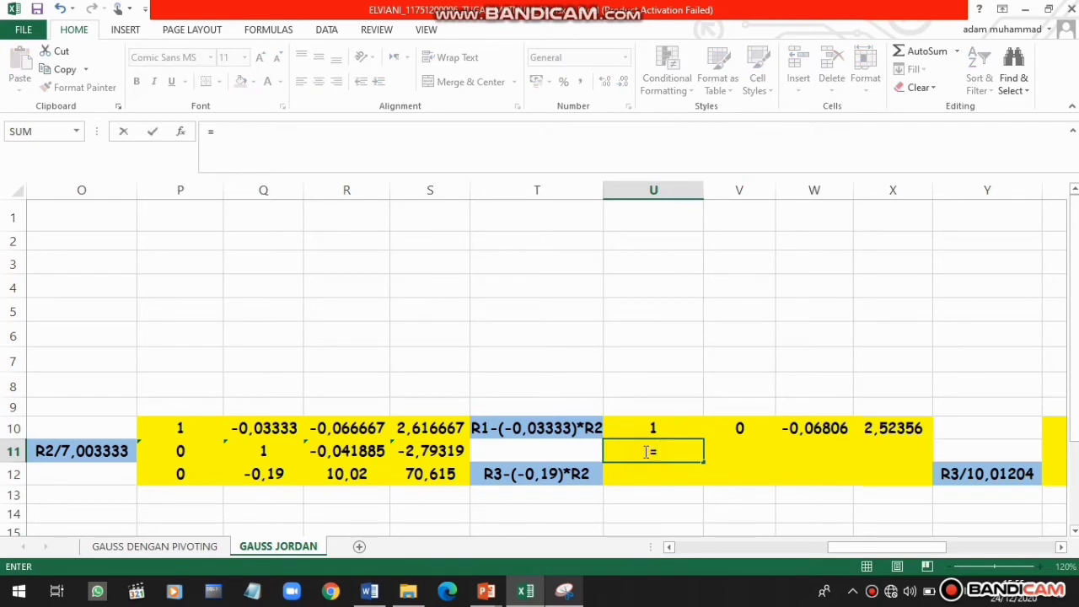
click(207, 447)
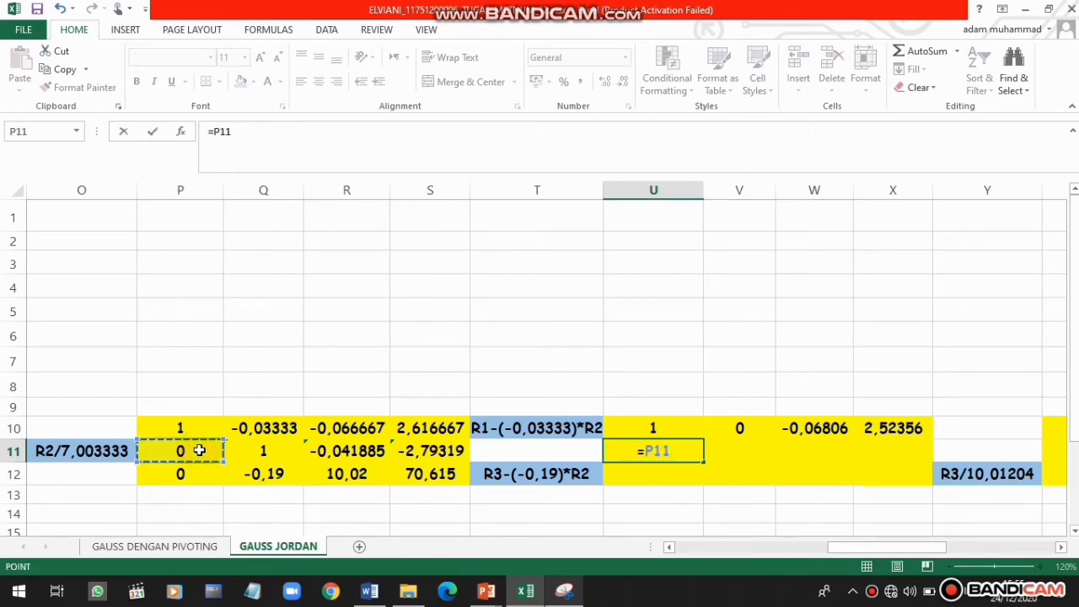
key(Return)
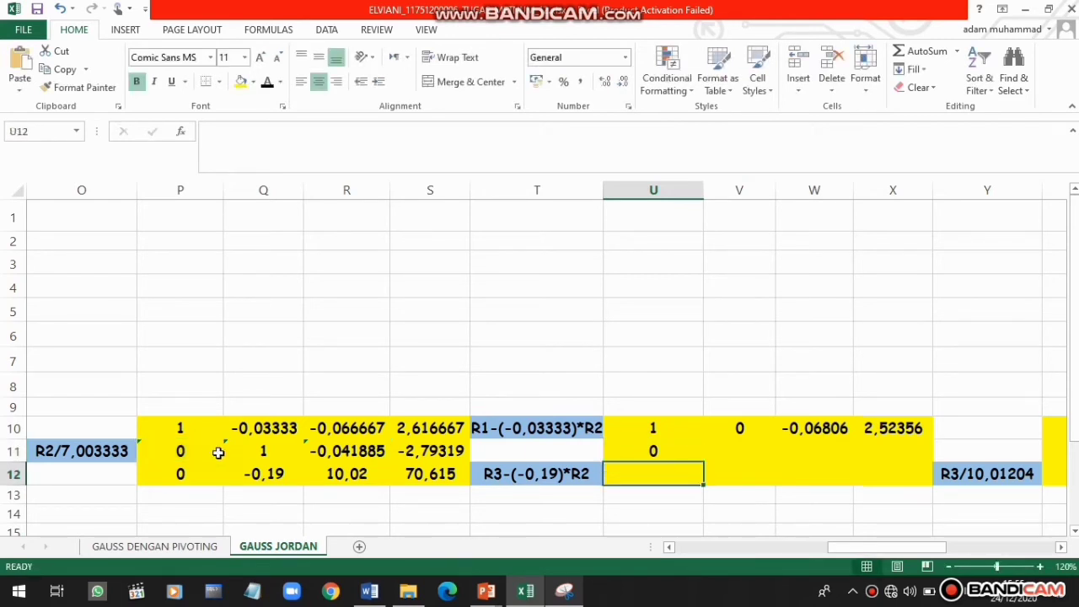
click(681, 452)
drag(703, 463, 895, 452)
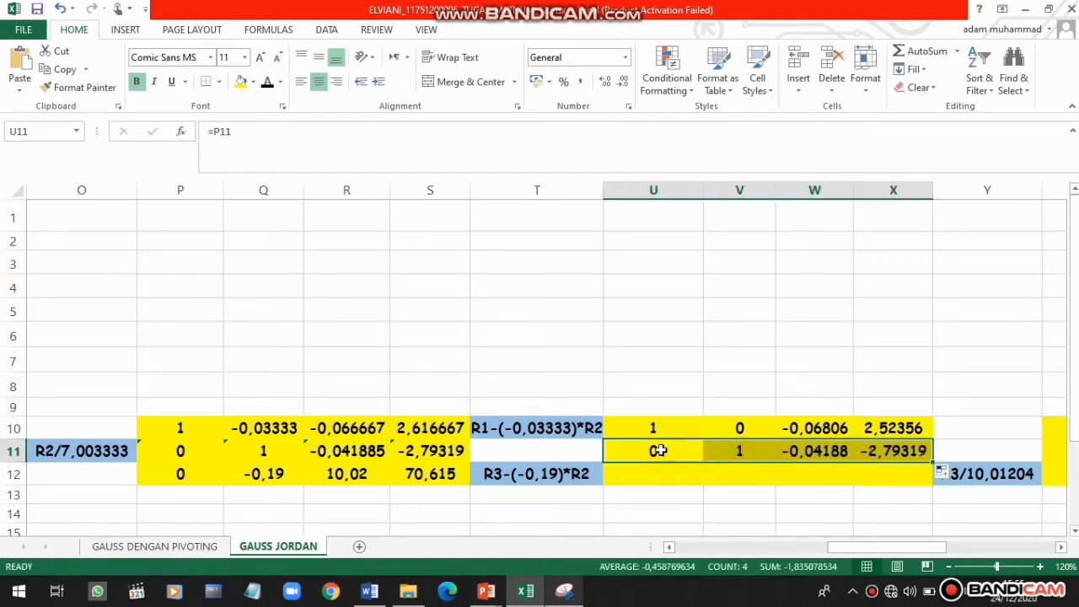
Enter =P12-($Q$12)*P11 in U12 and copy it across to X12 for the R3-(-0,19)*R2 row operation
click(646, 475)
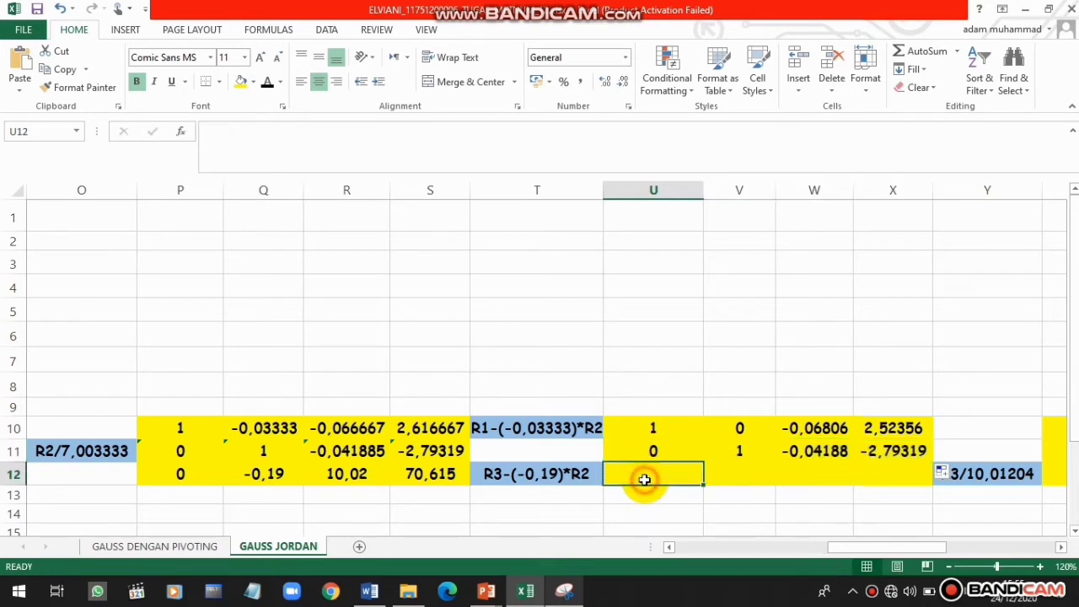
text(=)
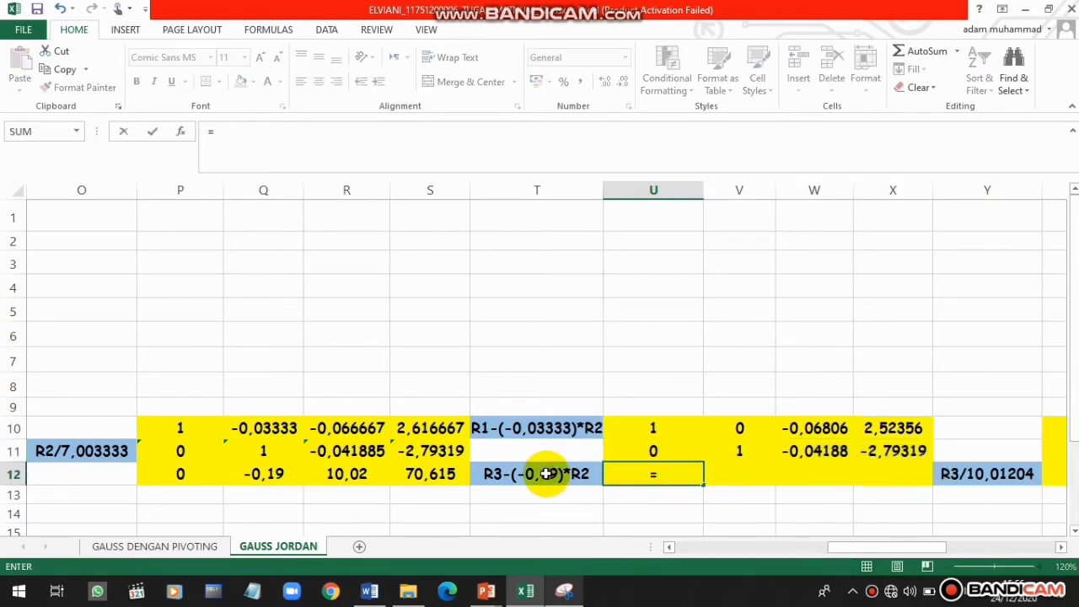
click(211, 474)
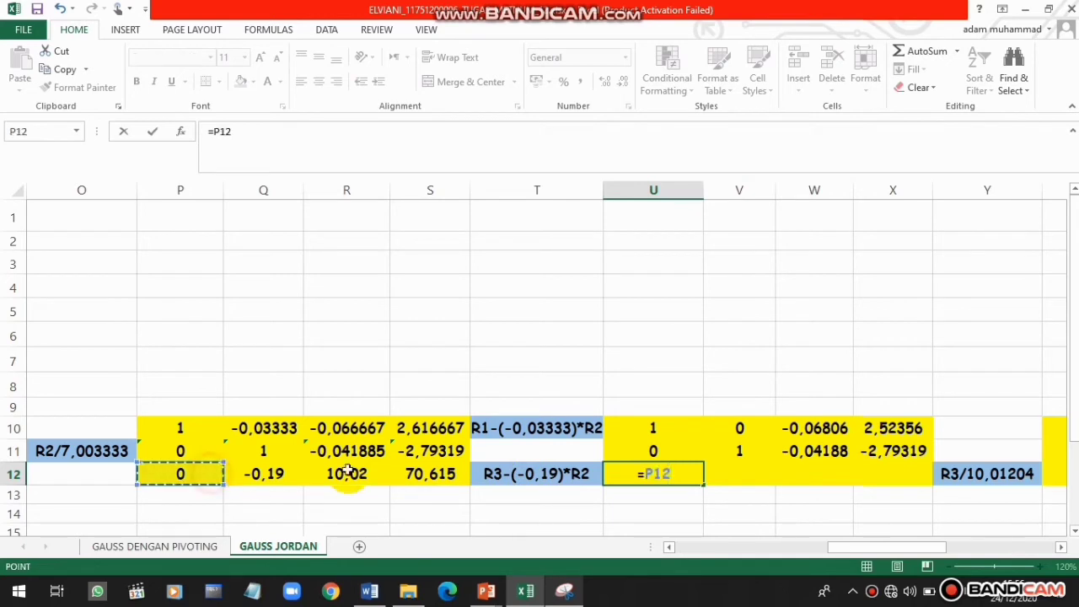
text(-)
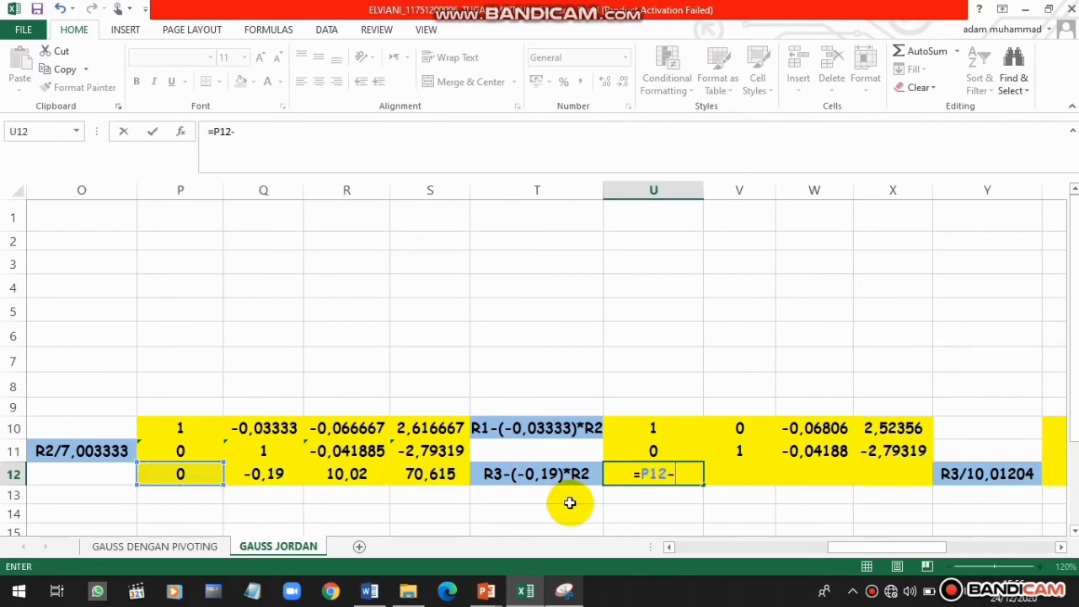
text(()
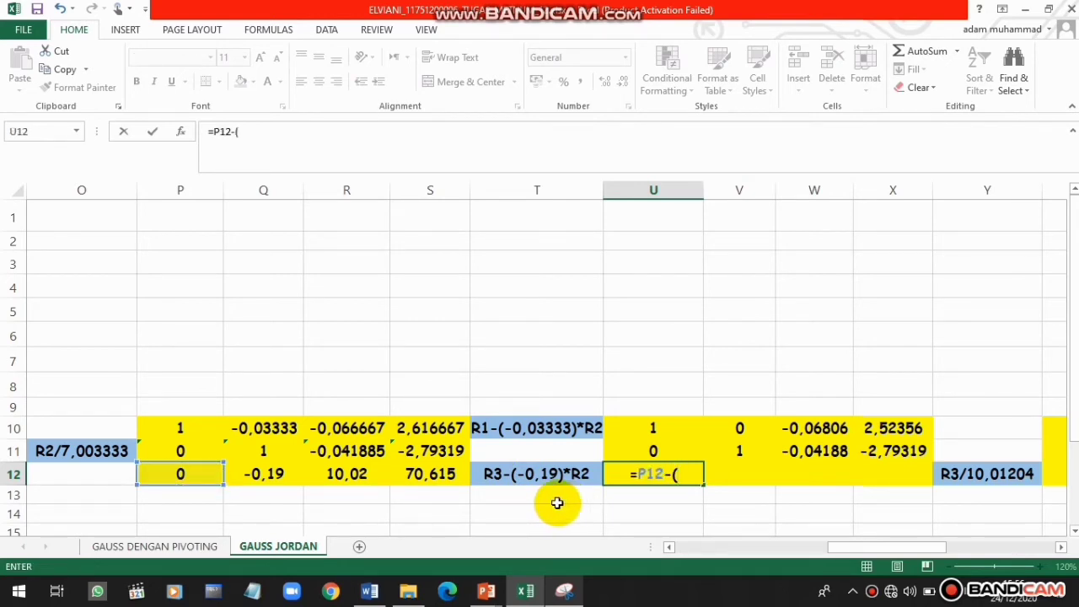
click(276, 475)
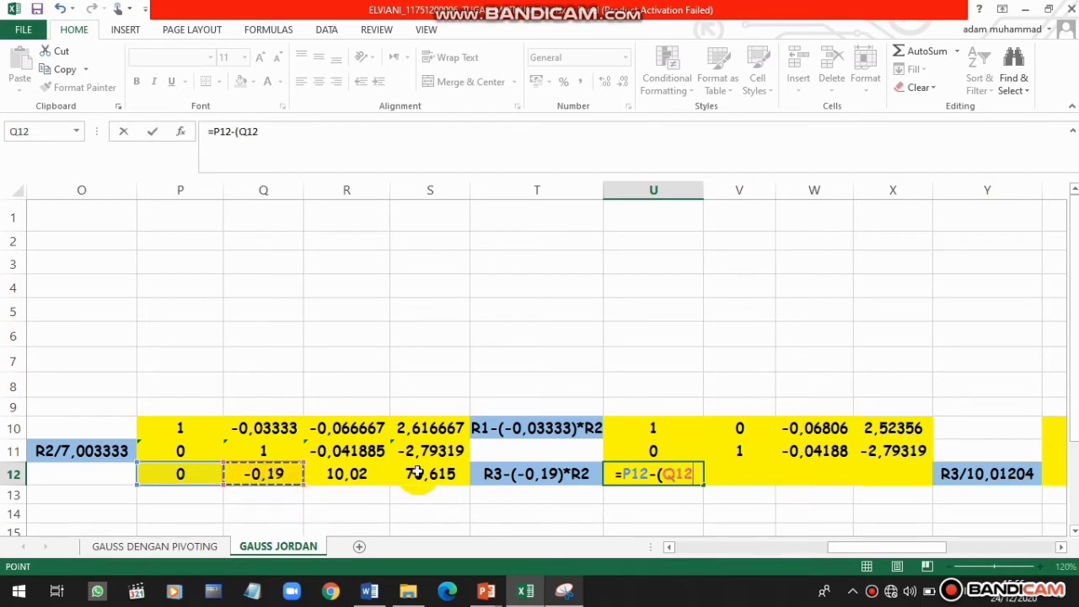
click(678, 475)
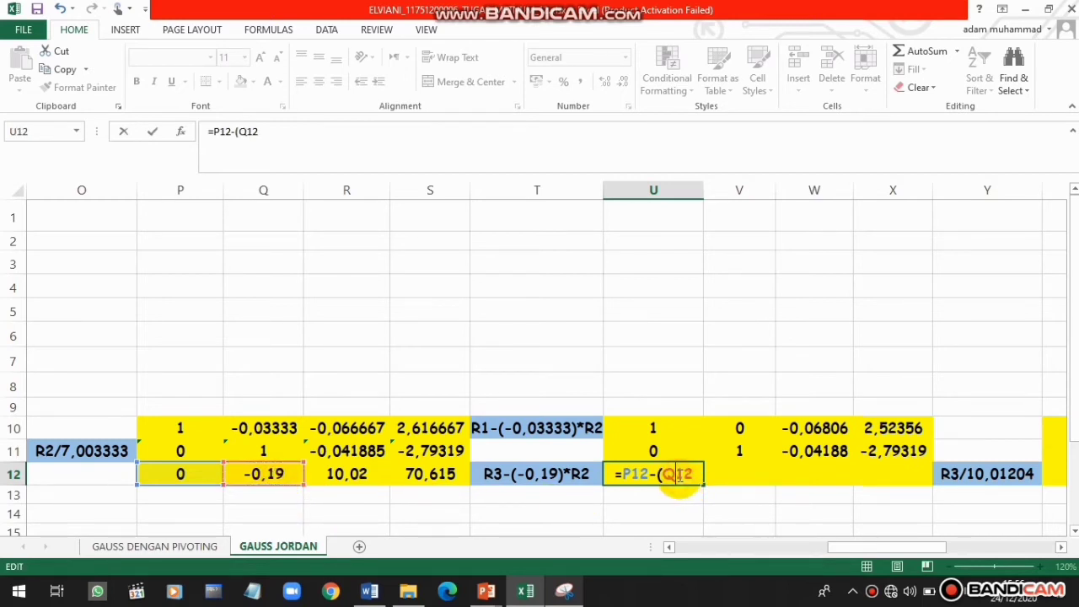
text($)
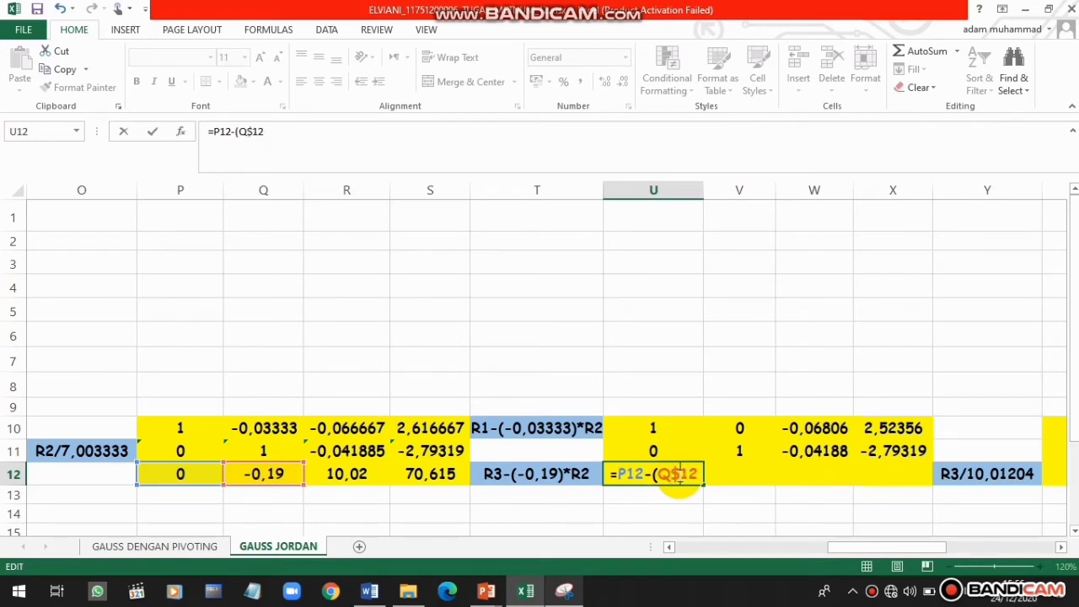
key(Left)
key(Left)
text($)
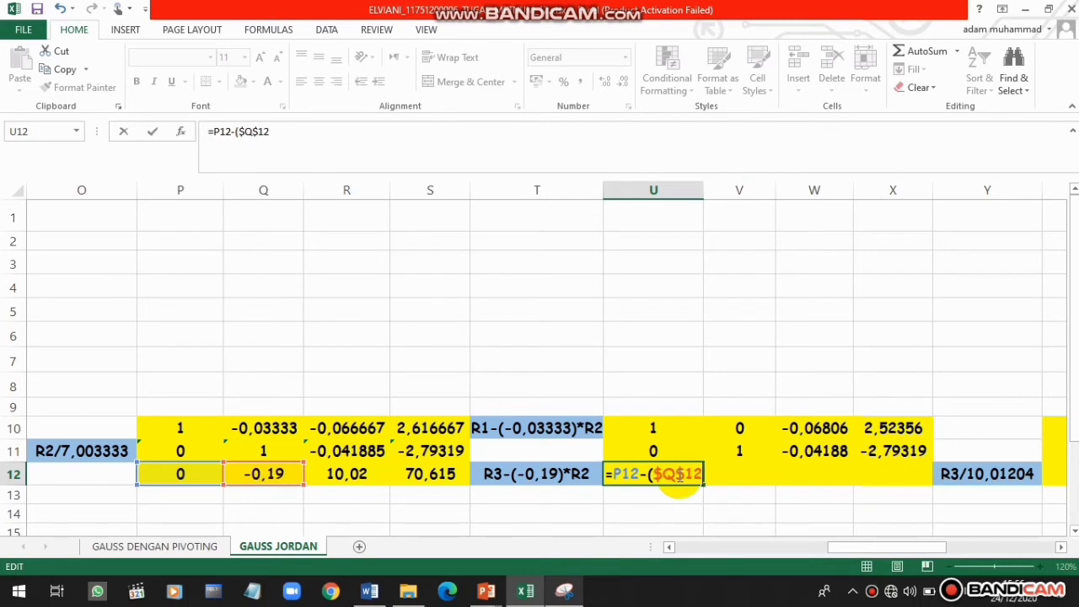
text()*)
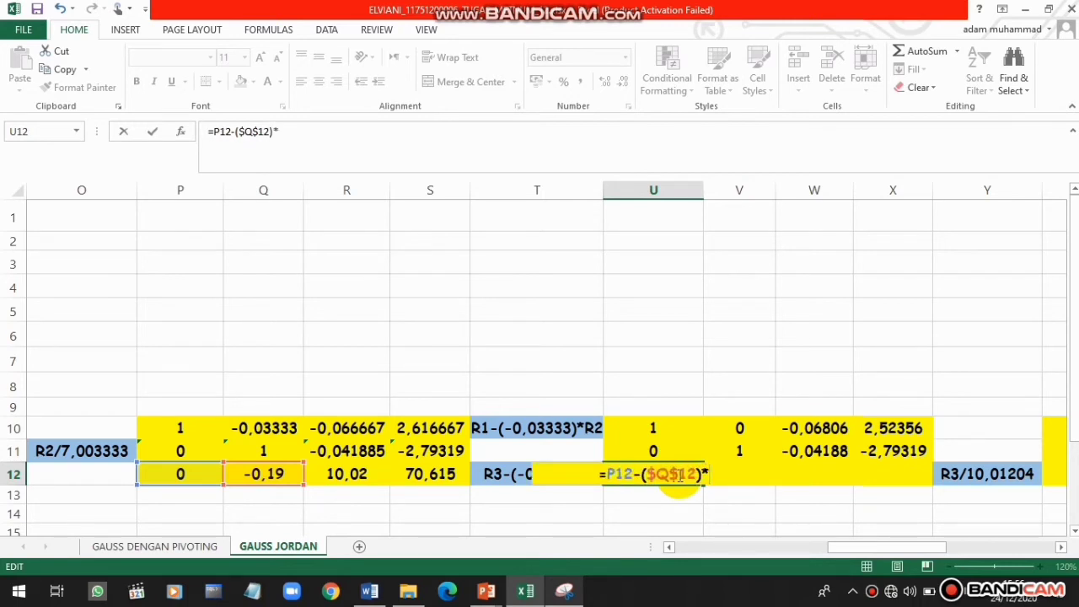
click(203, 451)
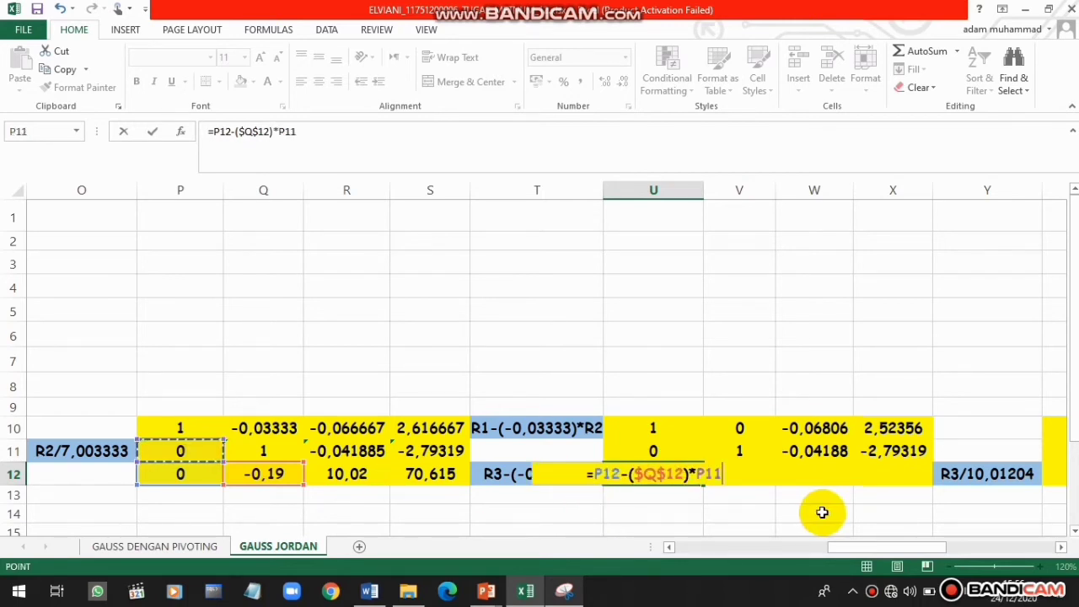
key(Return)
click(692, 475)
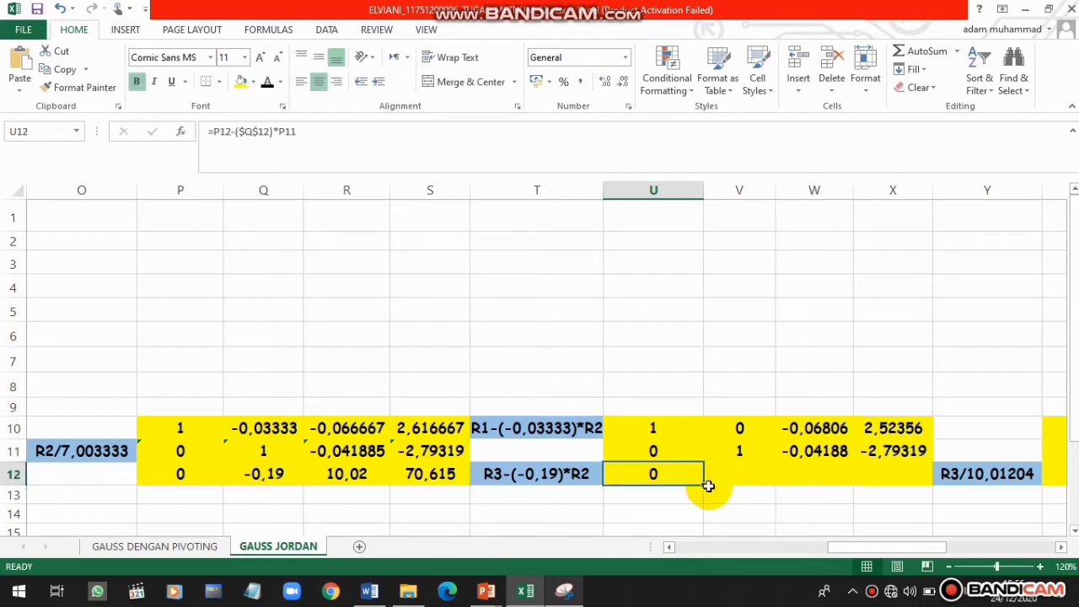
drag(702, 484, 897, 490)
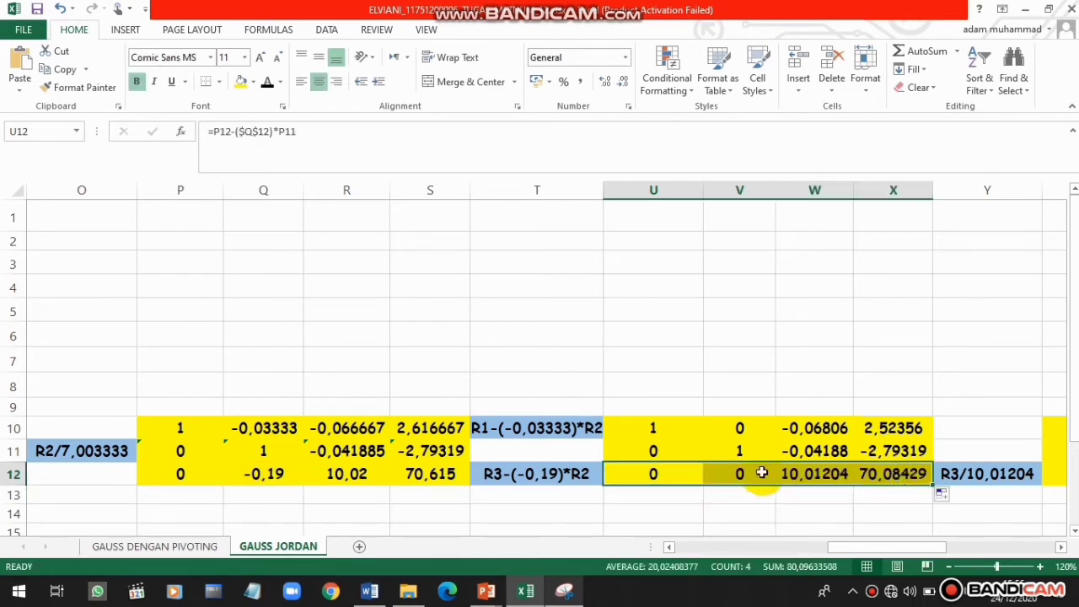
Fill the zero cells U11:U12 with light blue
click(659, 489)
drag(658, 451, 659, 473)
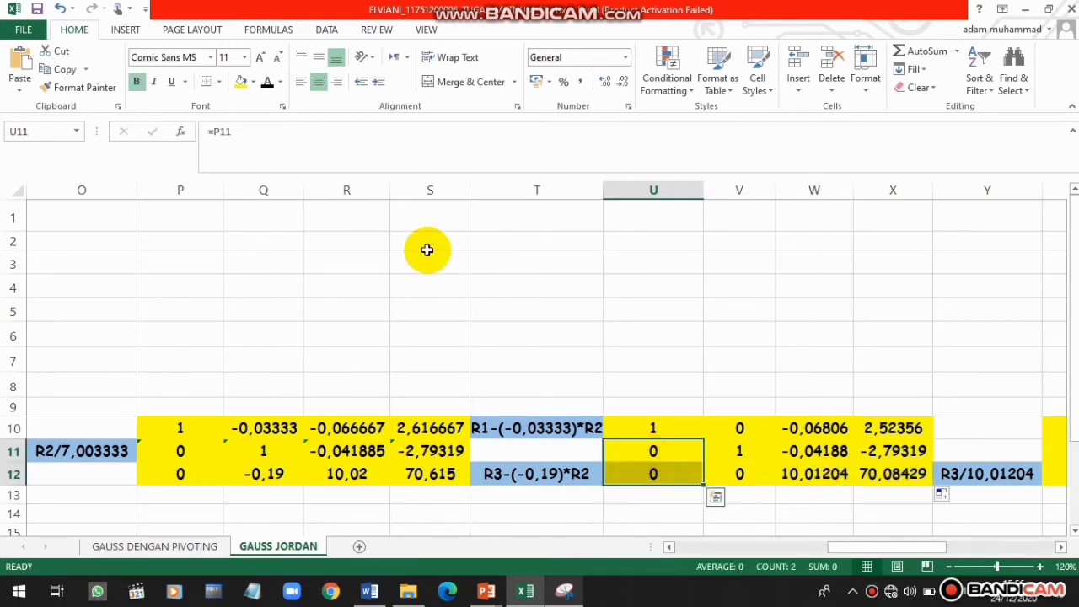
click(253, 82)
click(298, 150)
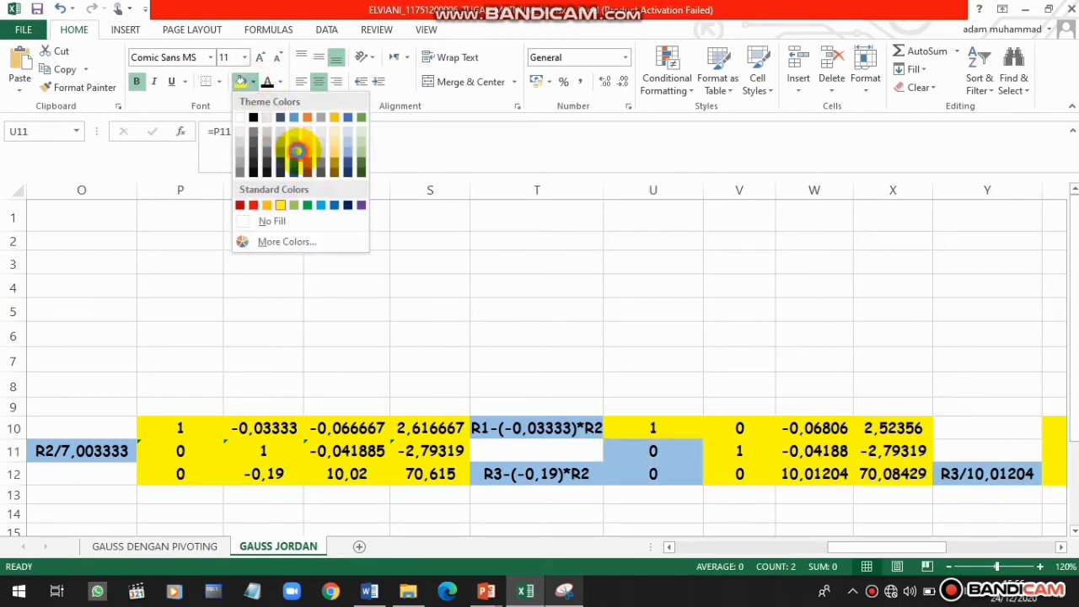
click(735, 473)
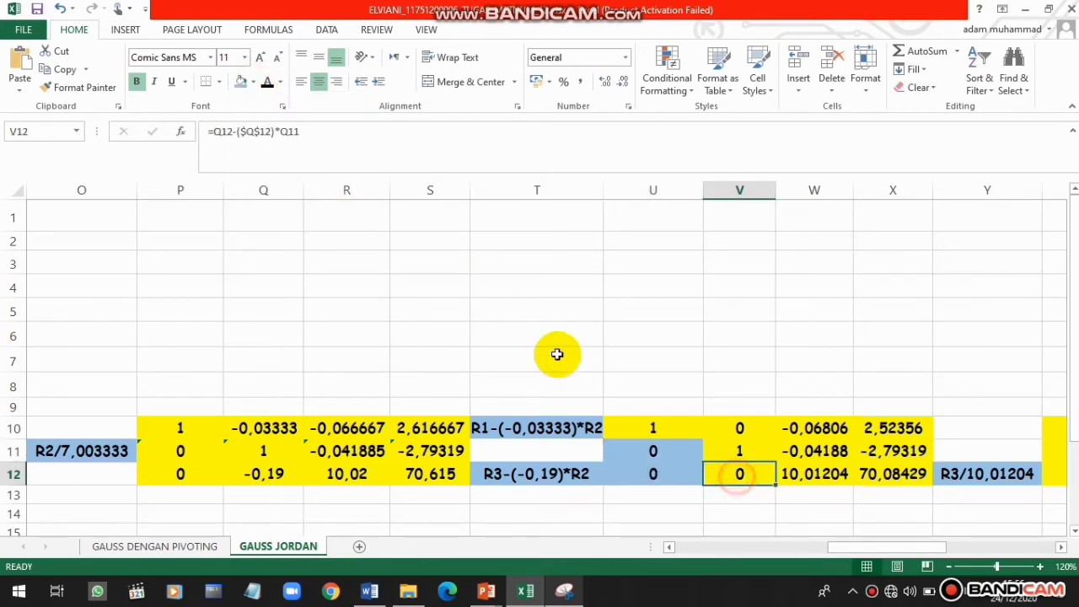
Fill the zero cells below the diagonal, U11:U12 and V12, with light orange
drag(611, 453, 650, 473)
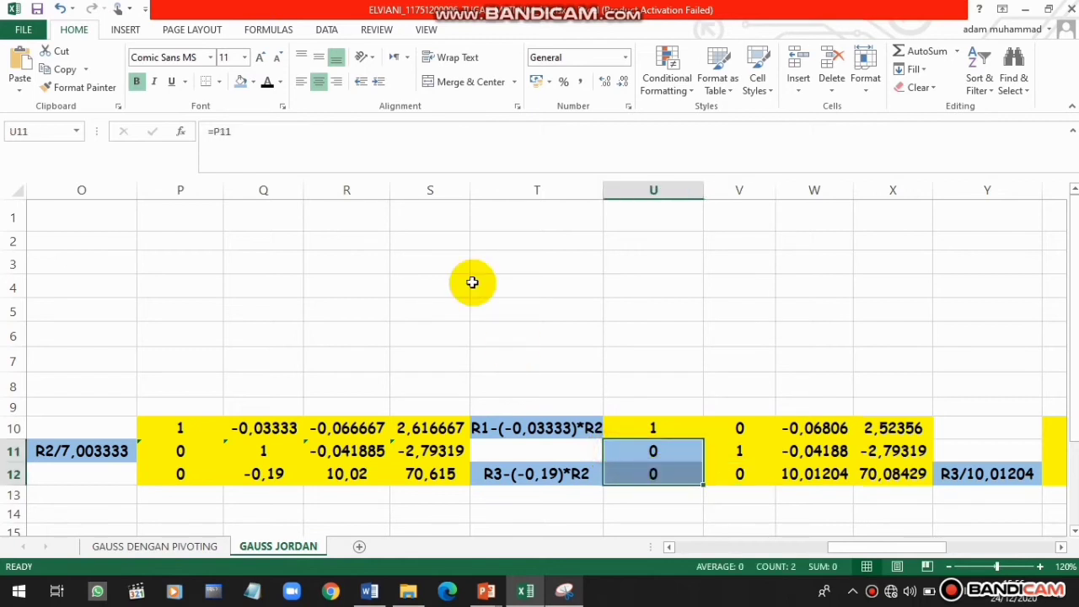
click(280, 81)
click(253, 81)
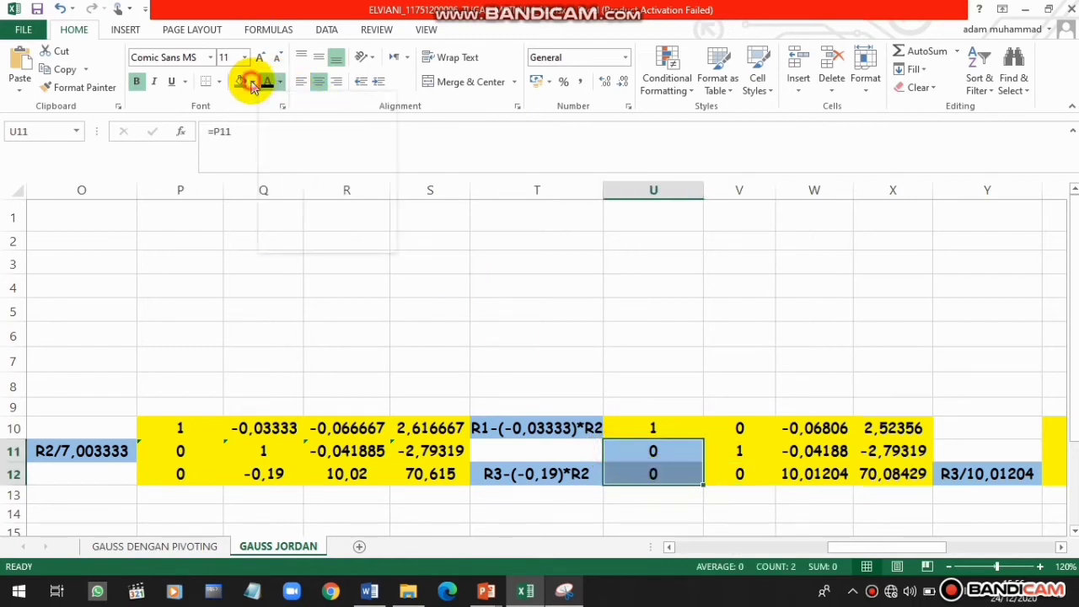
click(253, 82)
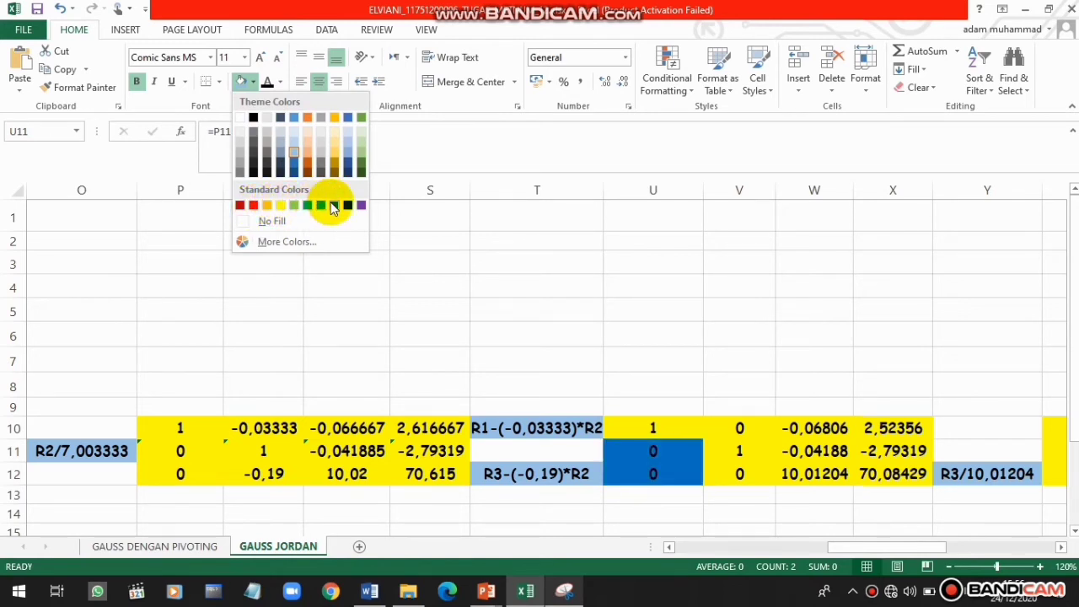
click(310, 162)
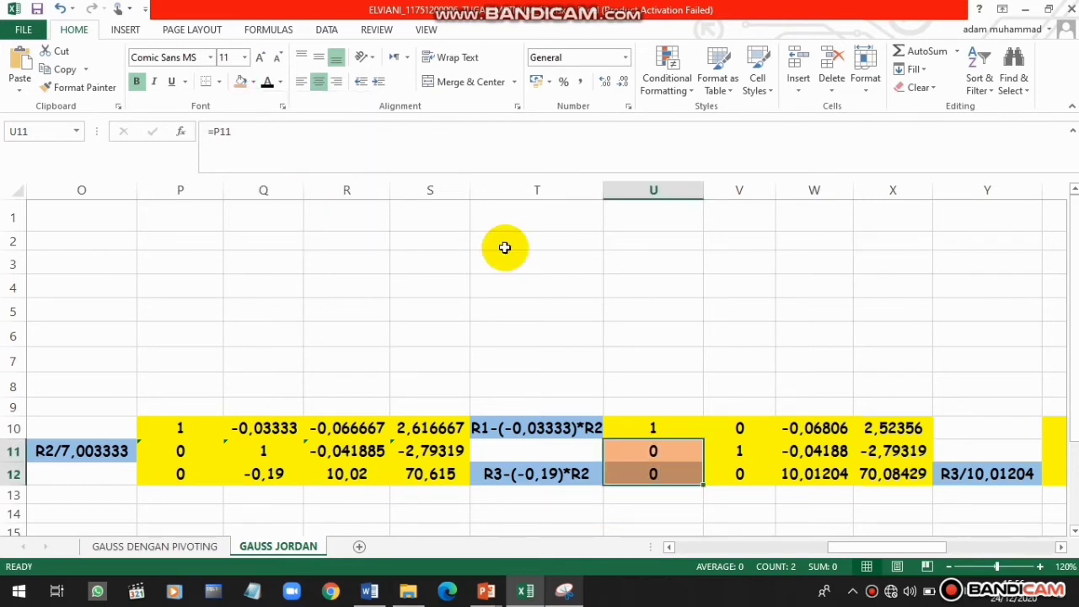
click(715, 476)
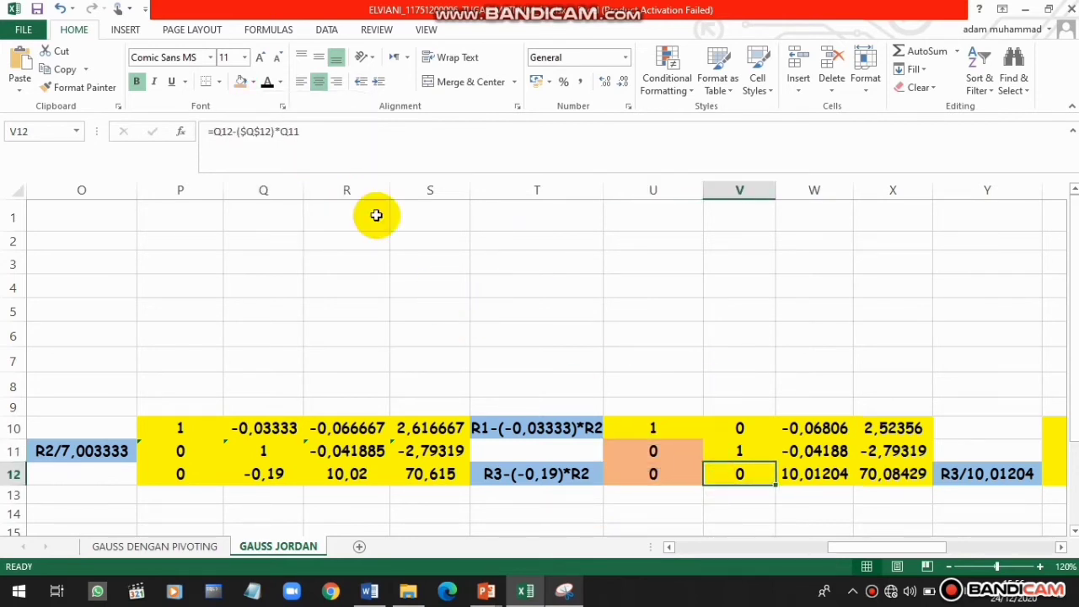
click(241, 82)
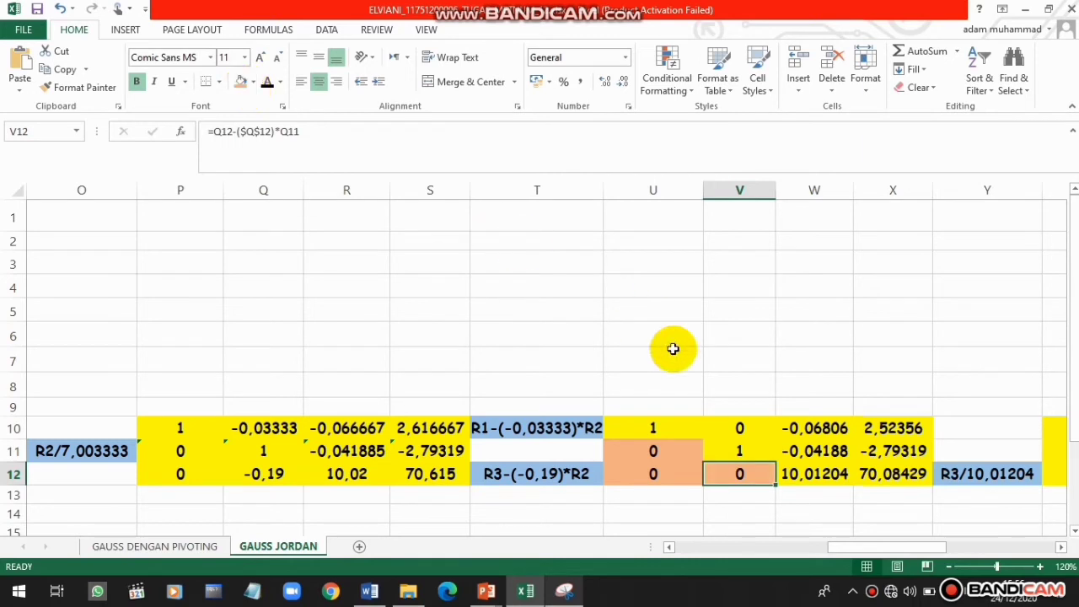
Enter =U10 in Z10 and copy it across to AC10 to carry the first row into the next matrix
click(1062, 547)
click(1062, 547)
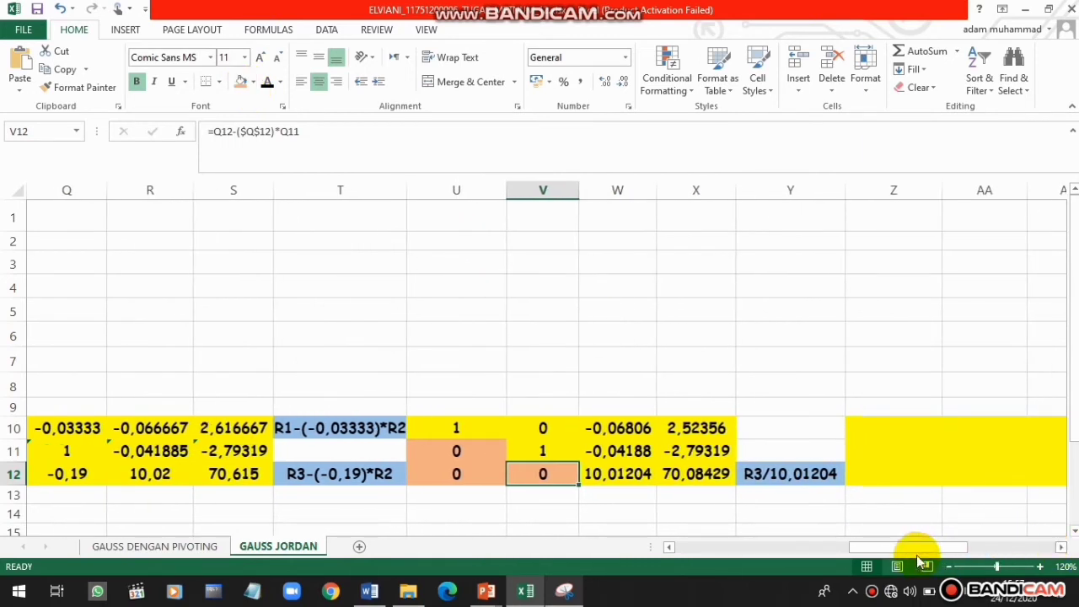
drag(913, 553, 926, 550)
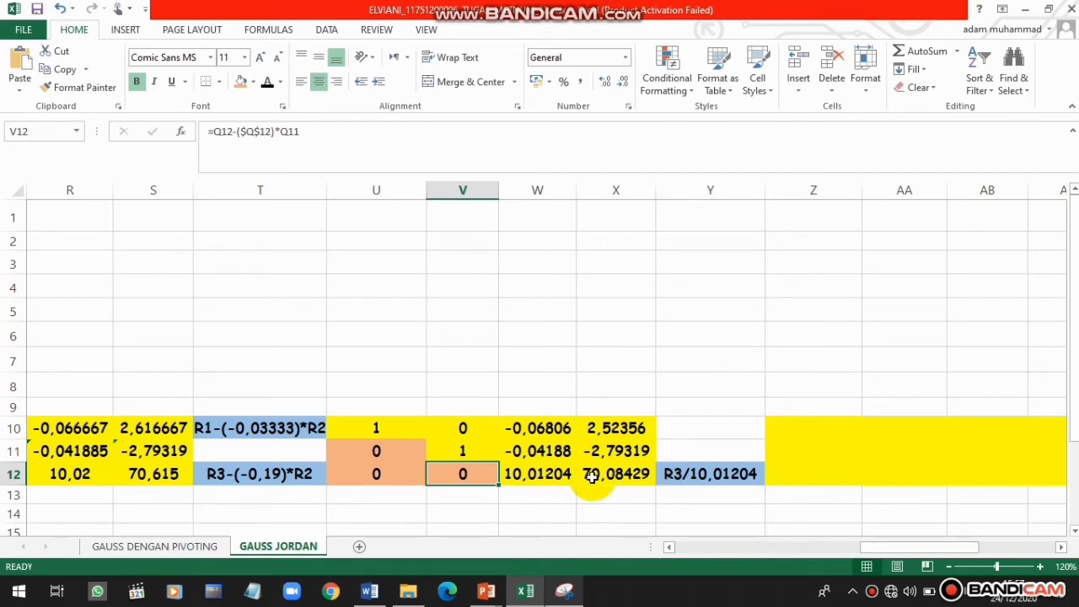
click(777, 437)
text(=)
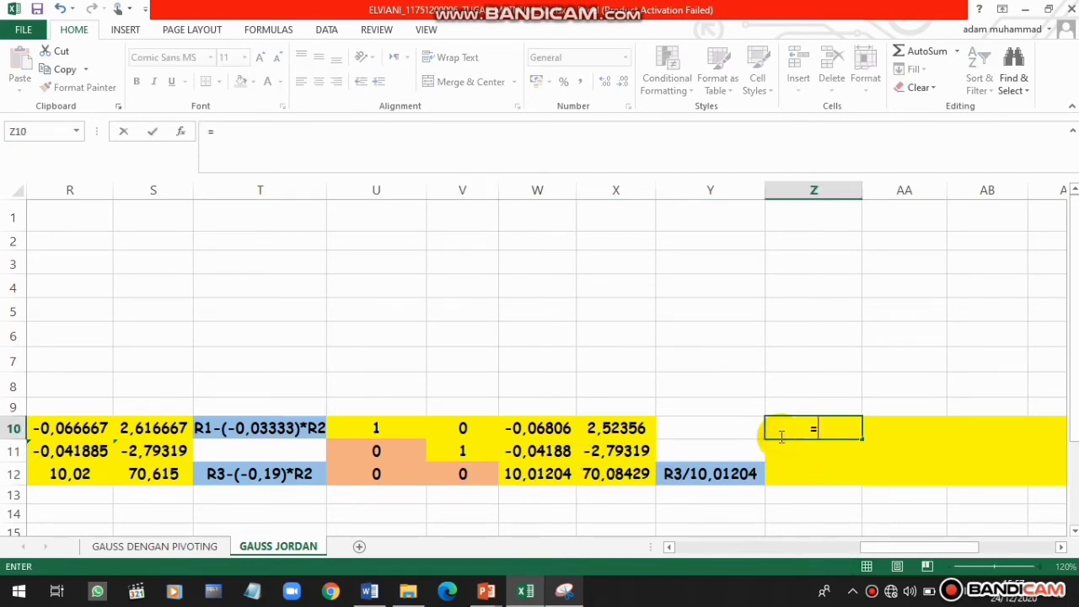
click(398, 428)
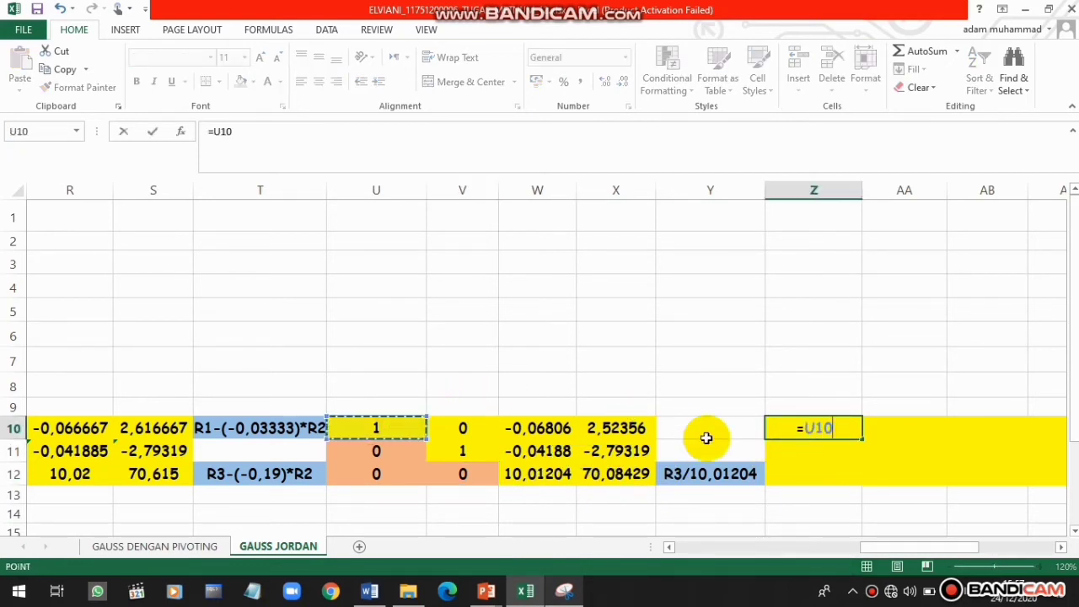
key(Return)
click(856, 428)
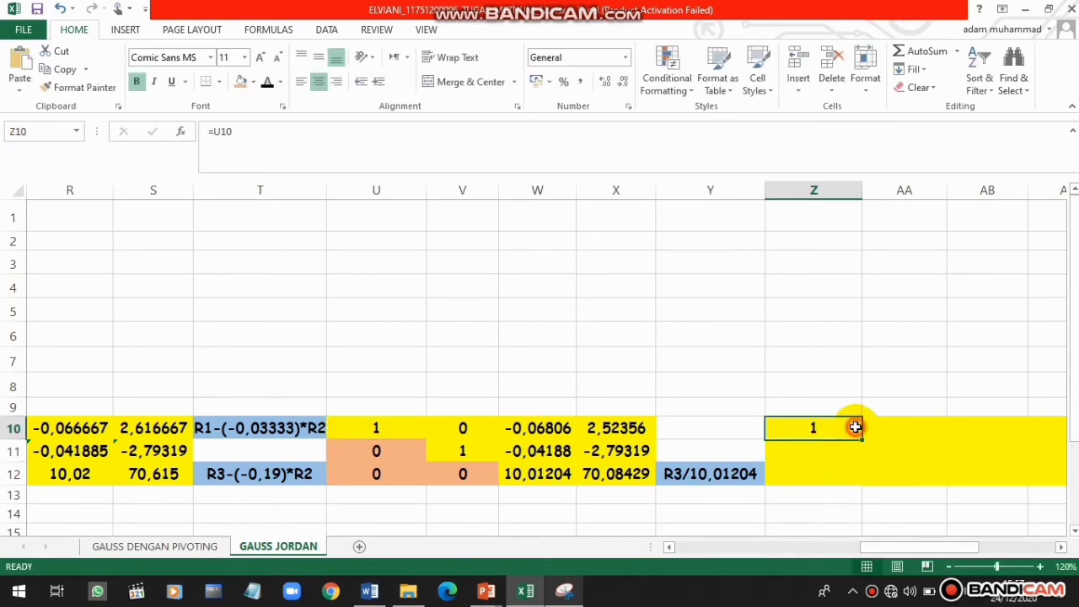
drag(861, 440, 638, 436)
Enter =U11 in Z11 and copy it across to AC11 to carry the second row into the same matrix
click(348, 449)
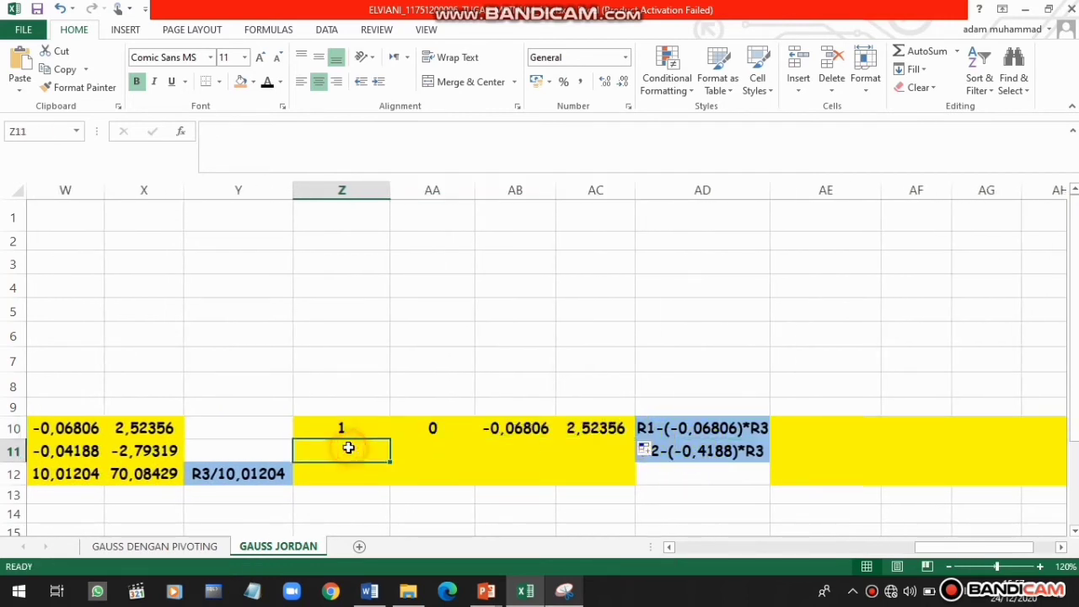
text(=)
key(Left)
key(Left)
key(BackSpace)
key(BackSpace)
key(BackSpace)
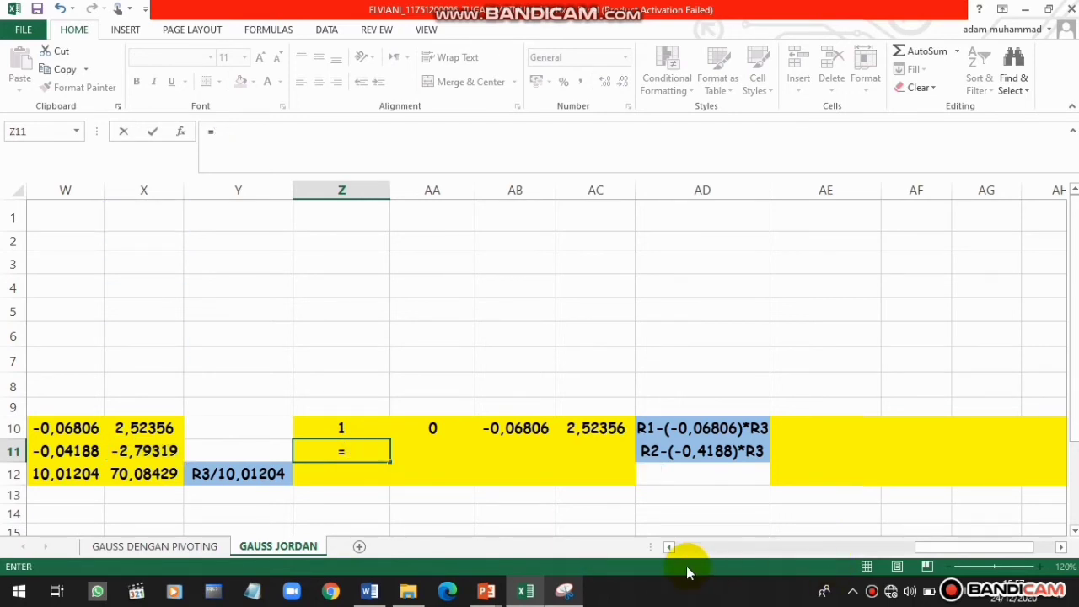
click(670, 547)
click(669, 547)
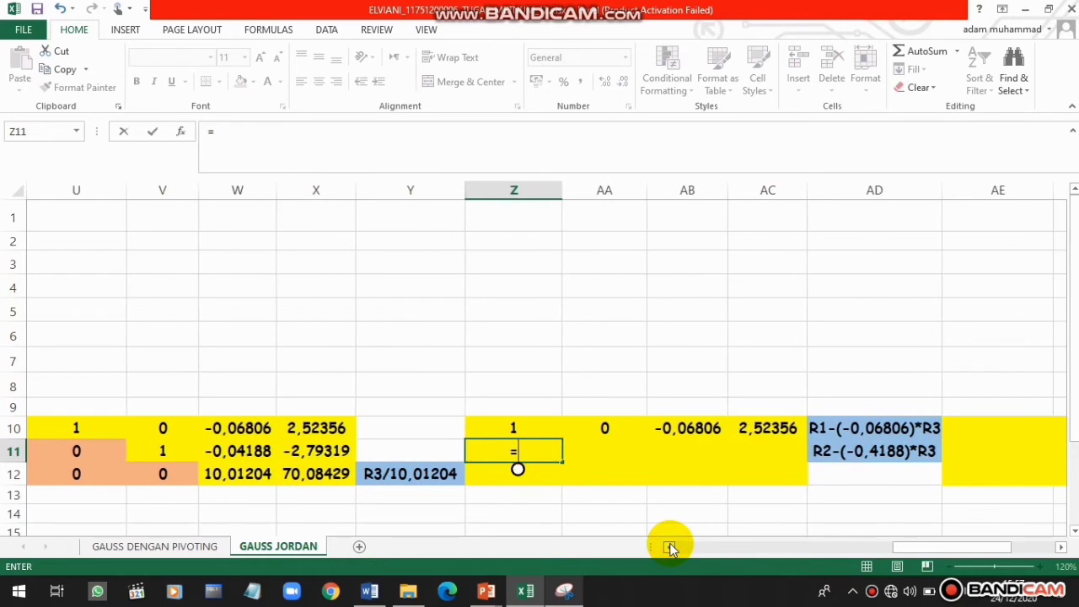
click(104, 455)
key(Return)
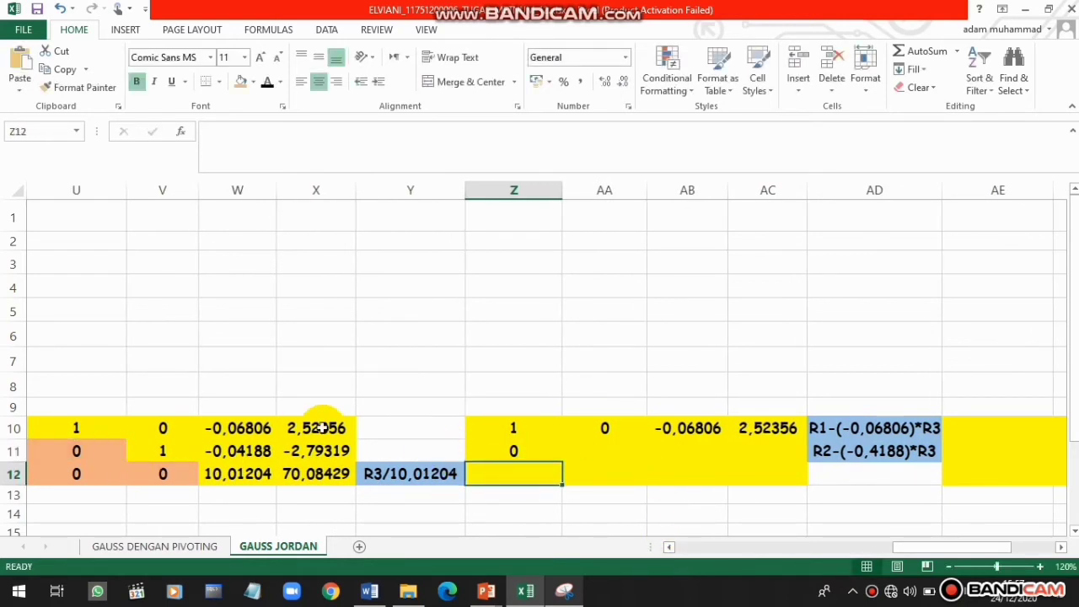
click(542, 450)
drag(562, 462, 782, 449)
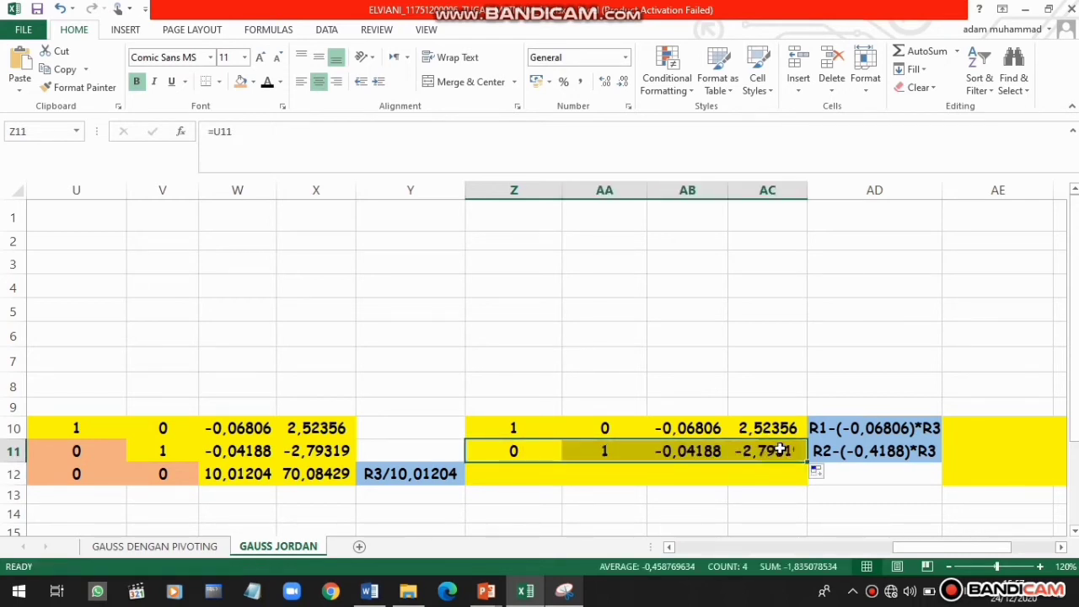
Enter =U12/$W$12 in Z12 and copy it across to AC12 for the R3/10,01204 row operation
click(514, 472)
text(=)
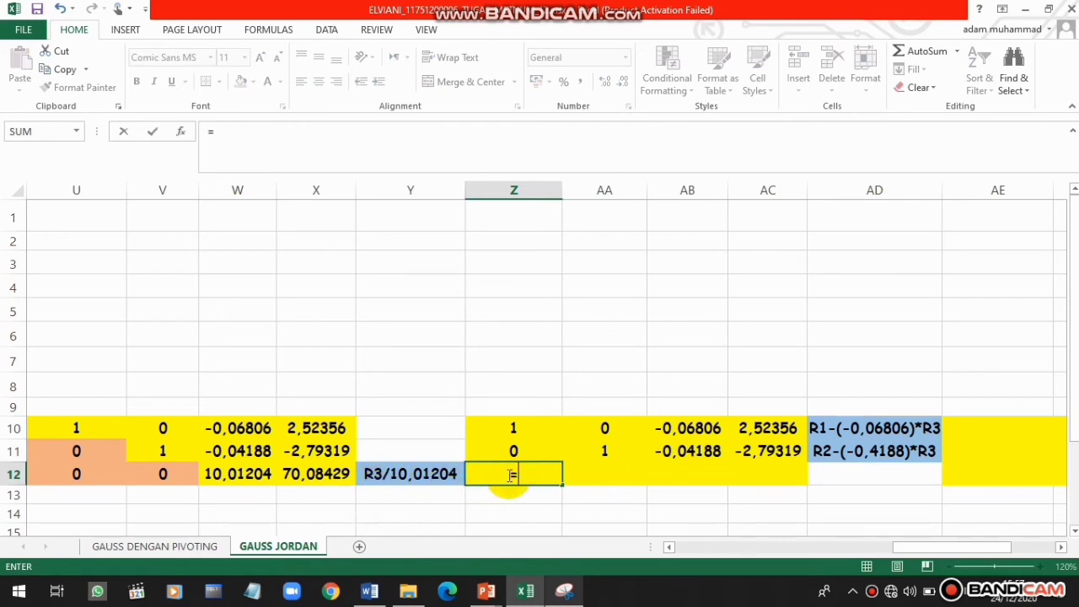
click(96, 473)
text(/)
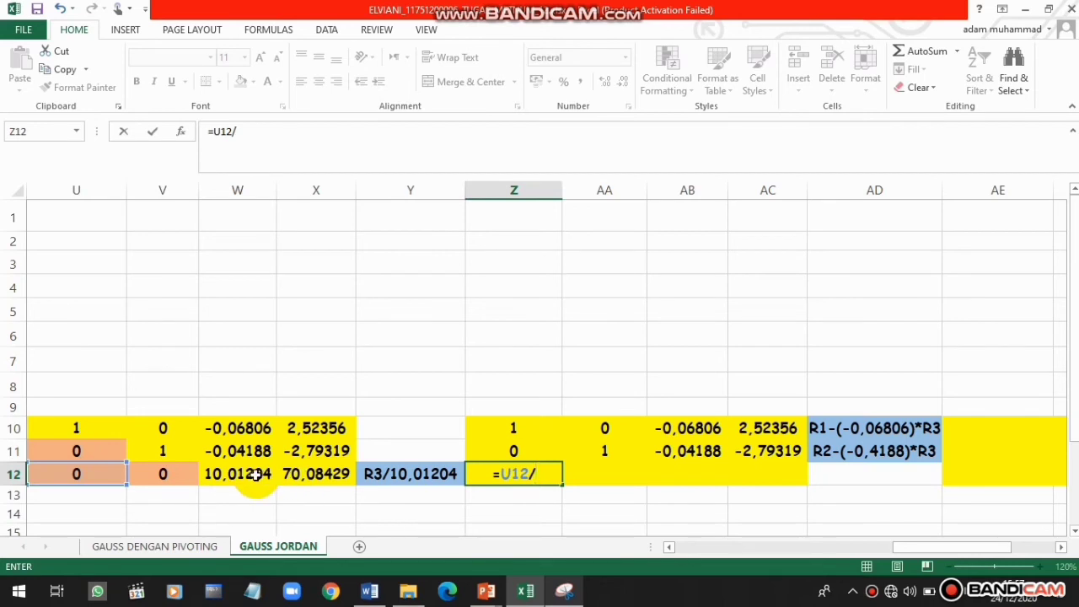
click(253, 476)
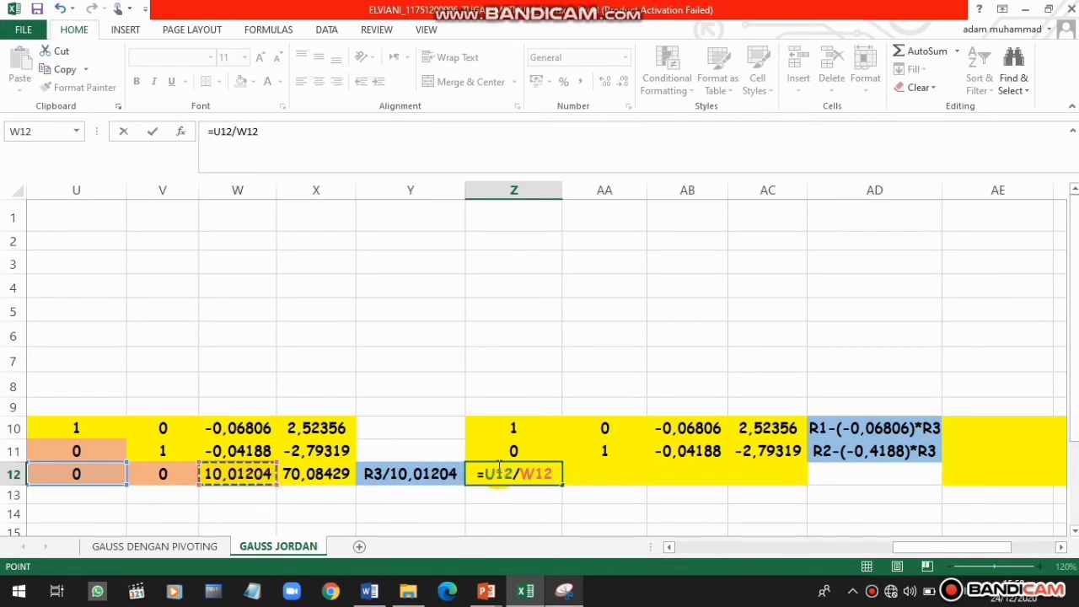
click(538, 477)
text($W$)
key(Return)
click(546, 474)
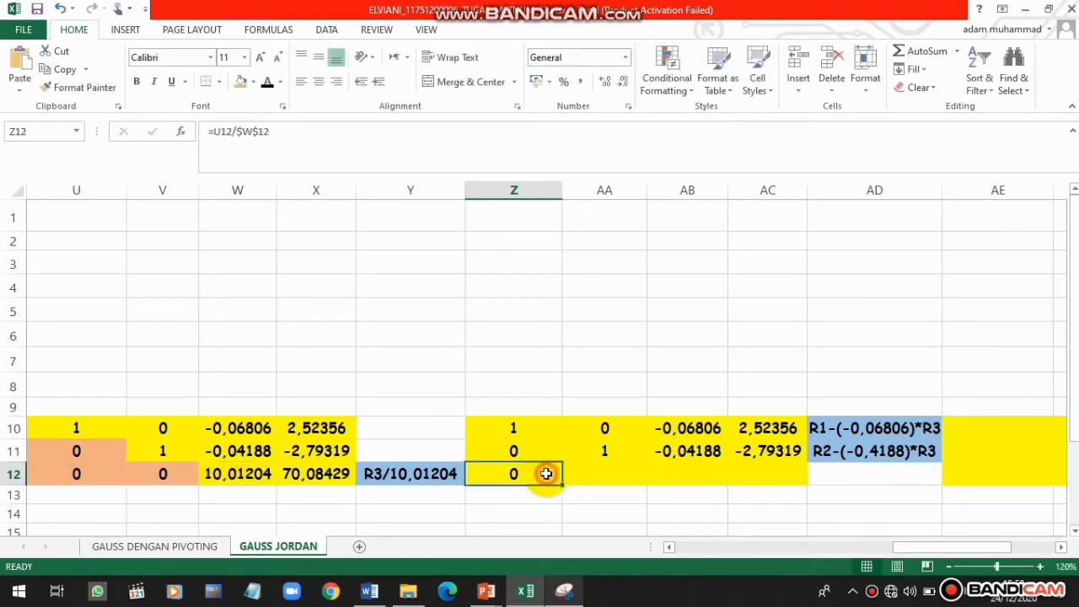
drag(562, 484, 792, 476)
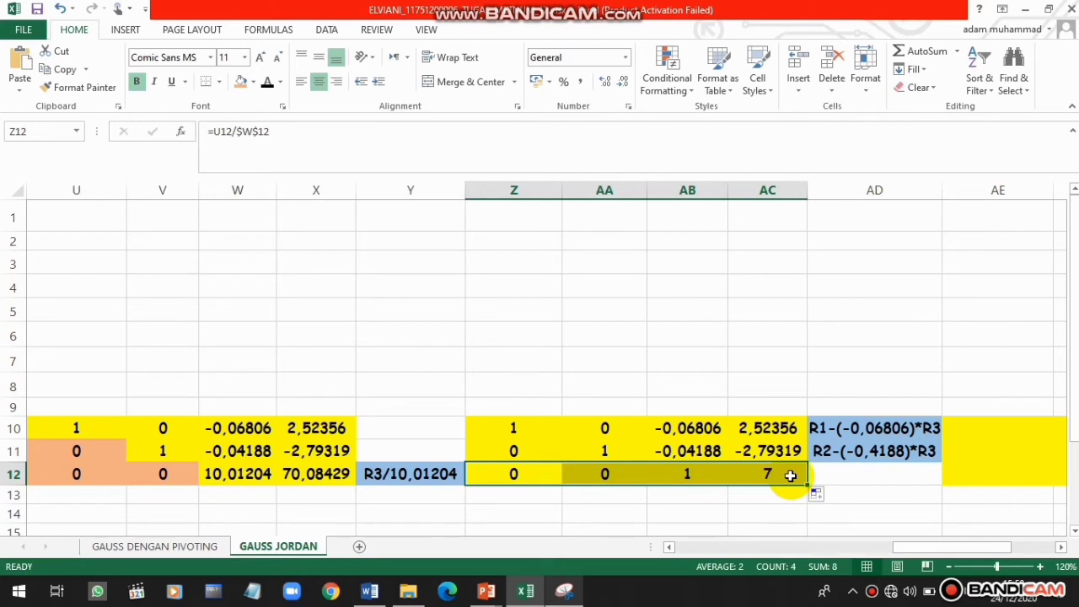
Fill the zero cells below the diagonal, Z11:Z12 and AA12, with light orange
drag(495, 450, 535, 469)
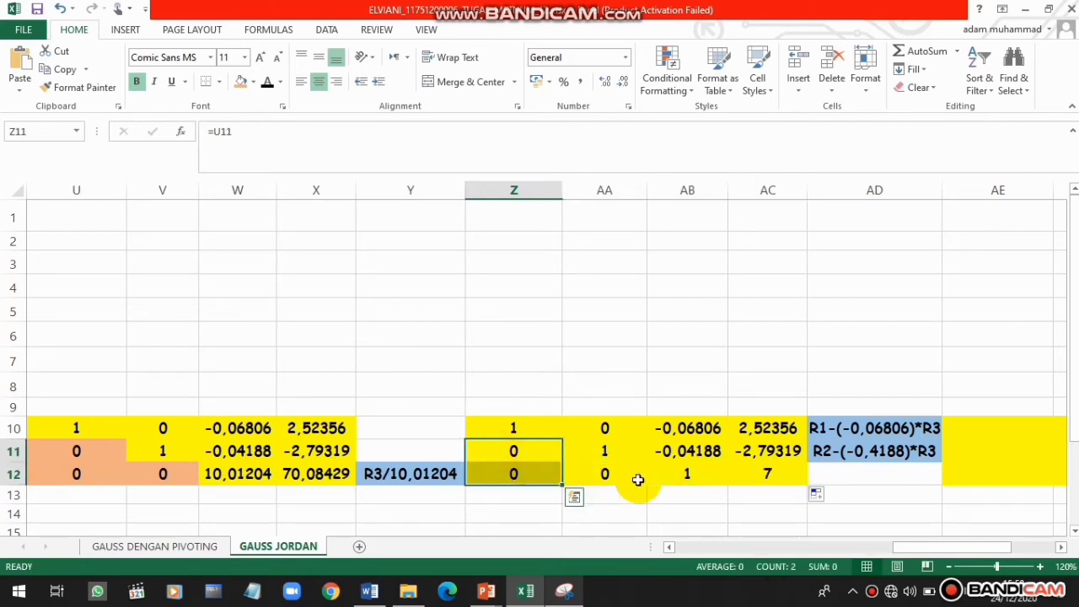
click(684, 494)
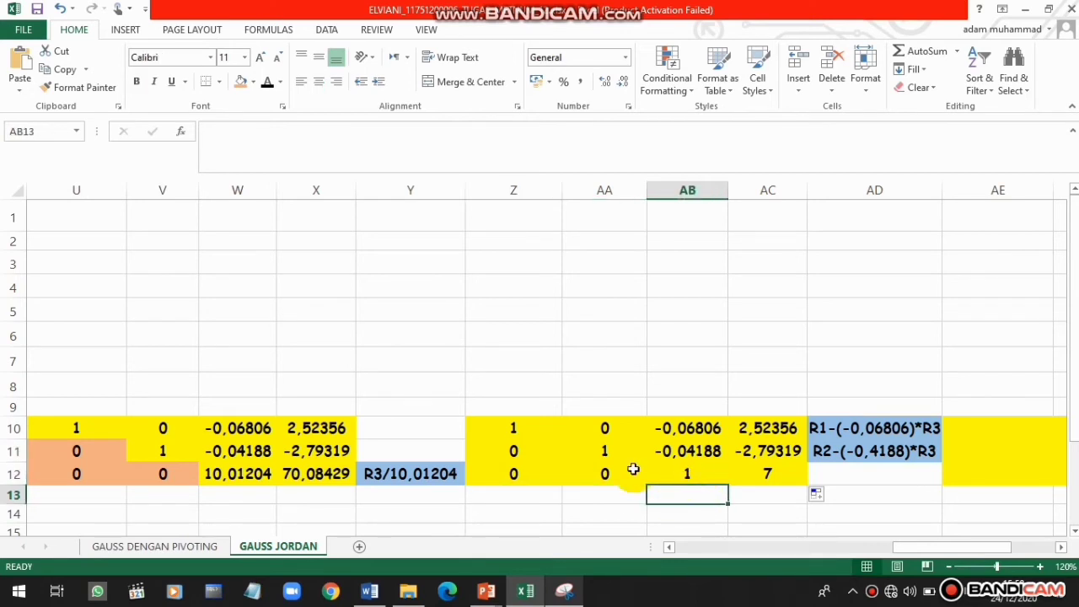
drag(511, 451, 544, 475)
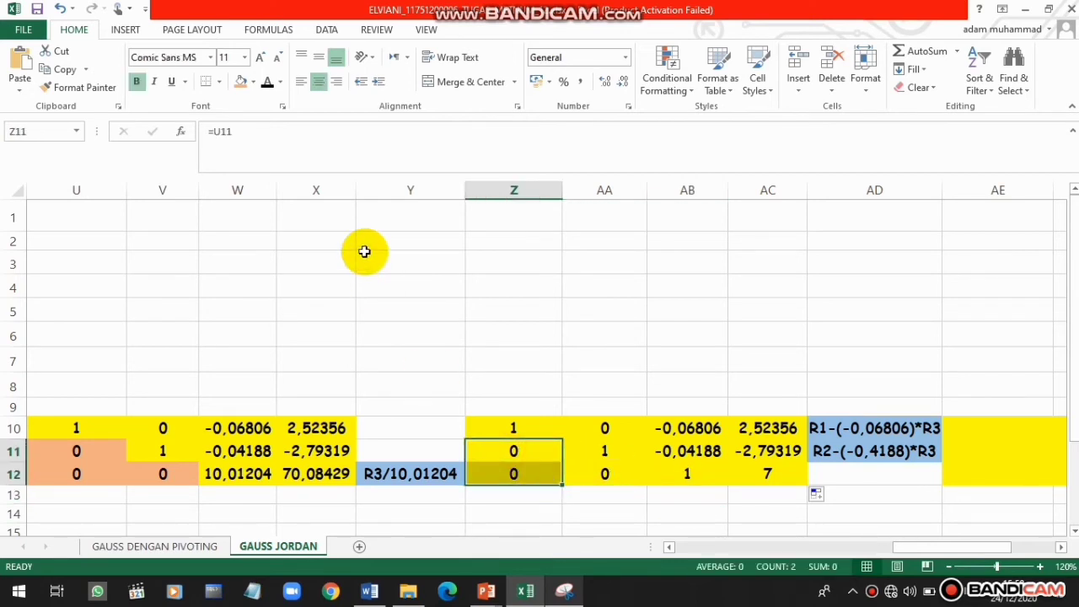
click(242, 82)
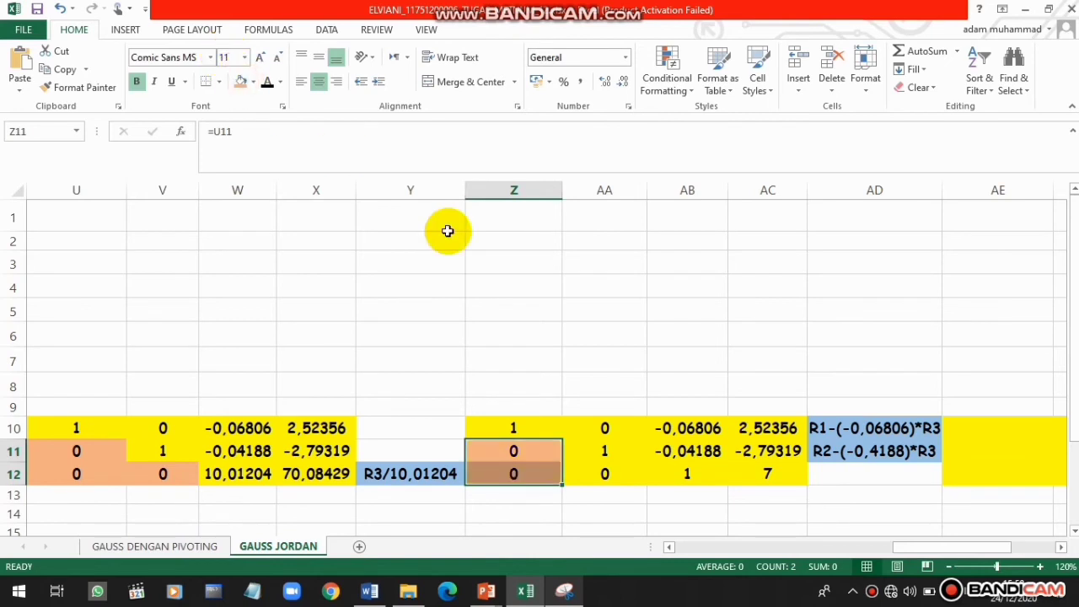
click(624, 474)
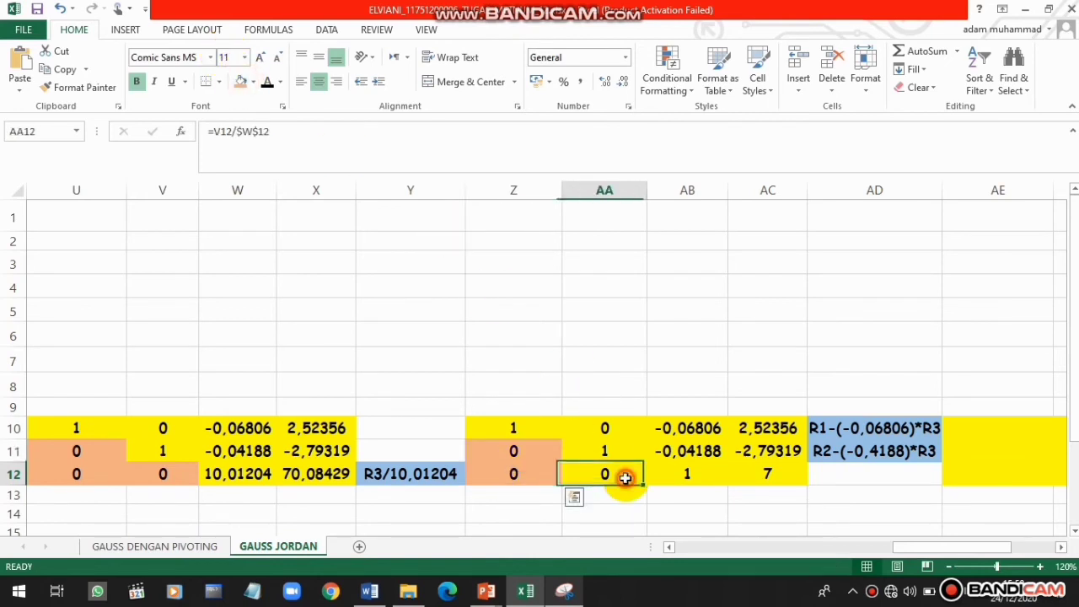
click(240, 82)
click(511, 426)
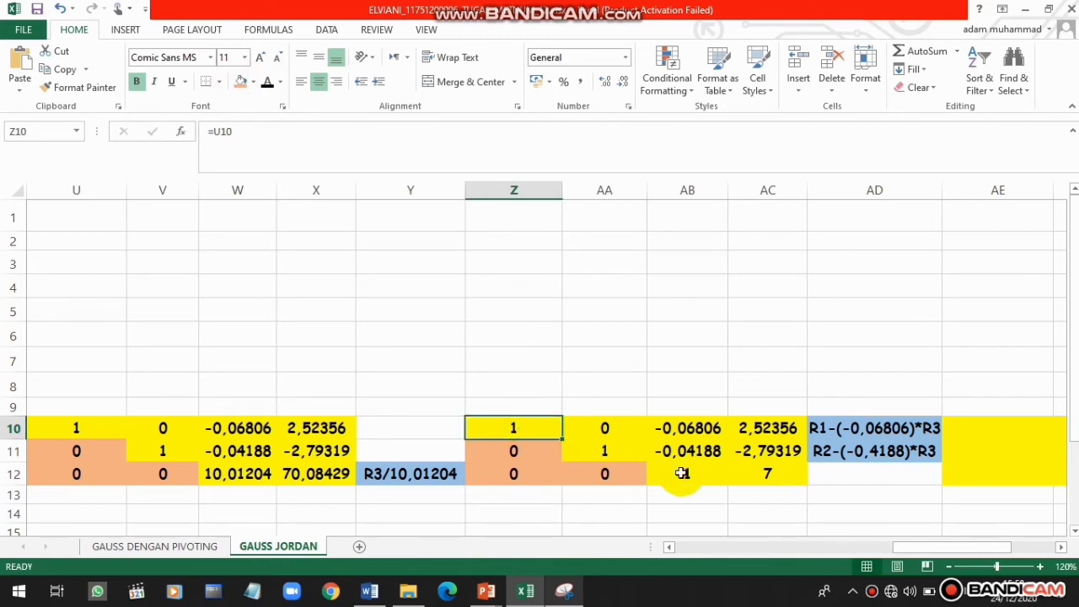
Enter =Z10-($AB$10)*Z12 in AE10 for the R1-(-0,06806)*R3 row operation
click(1062, 547)
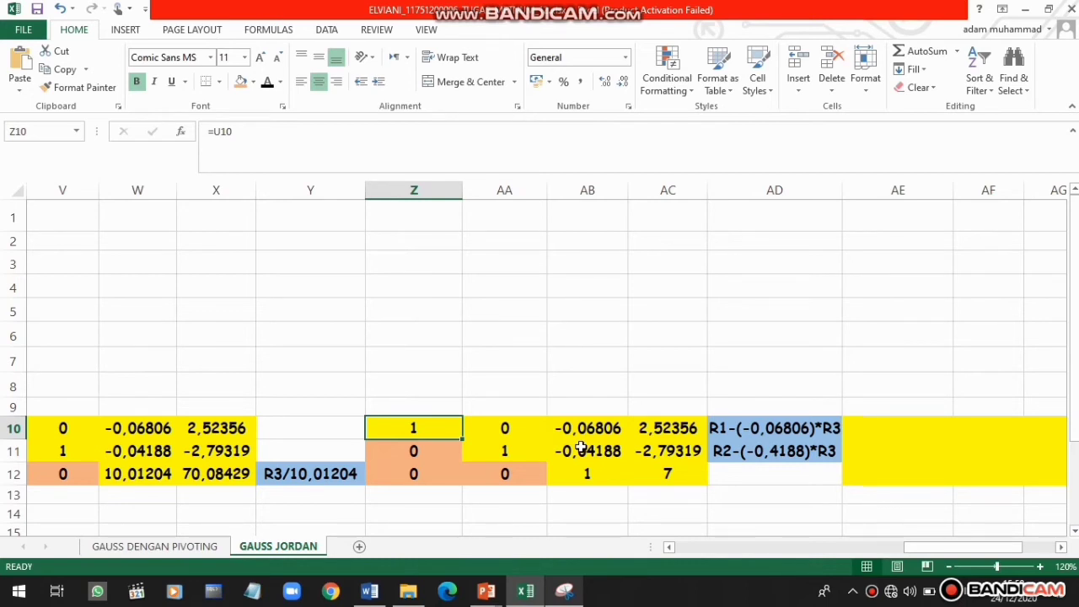
click(1064, 548)
click(1064, 547)
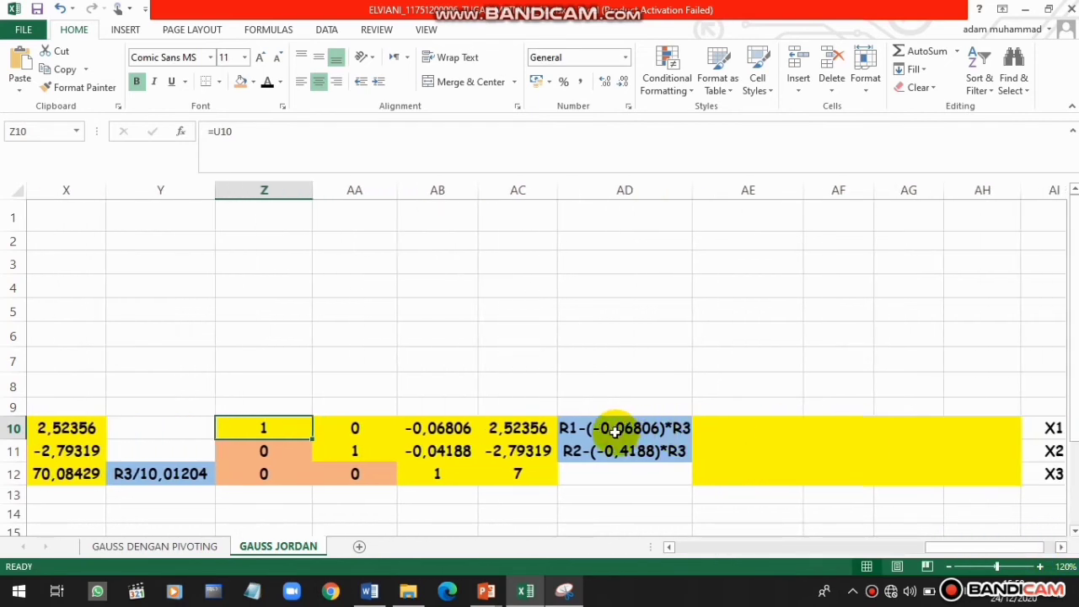
click(730, 427)
text(=)
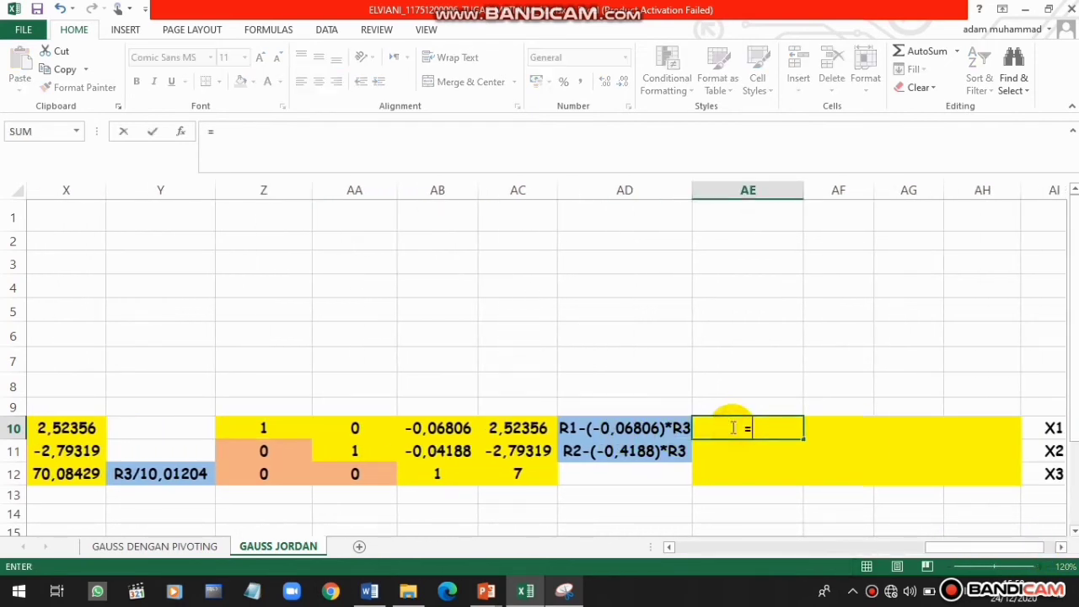
click(304, 429)
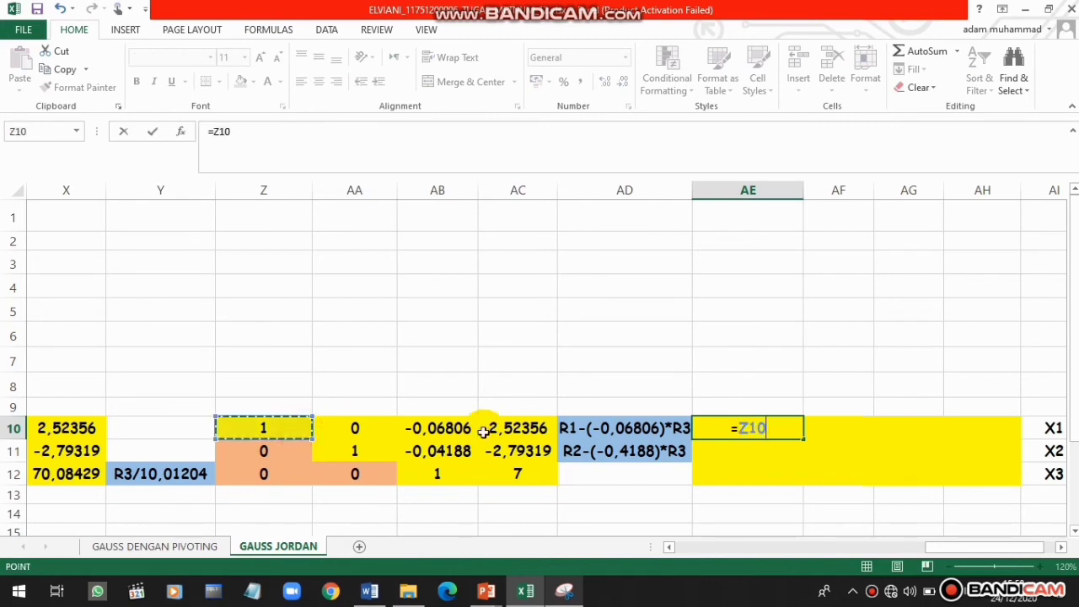
text(-()
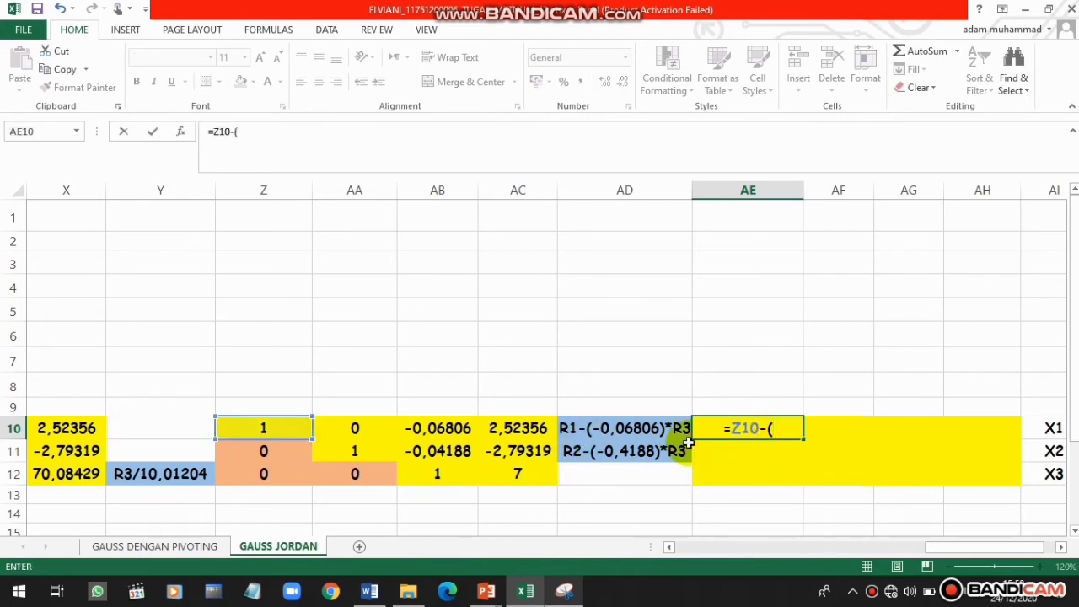
click(453, 429)
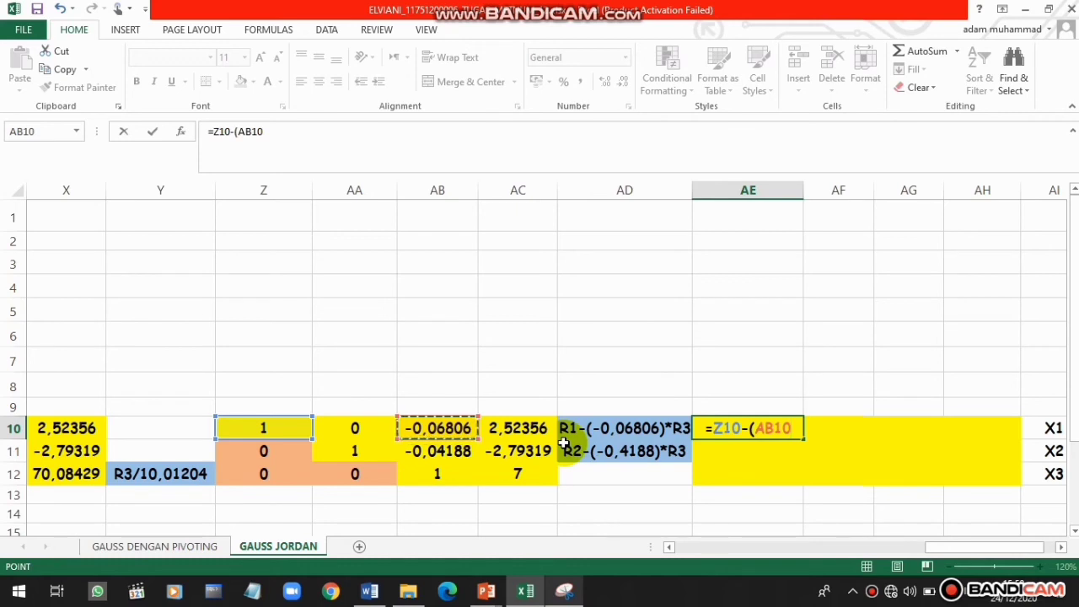
click(774, 428)
text($AB)
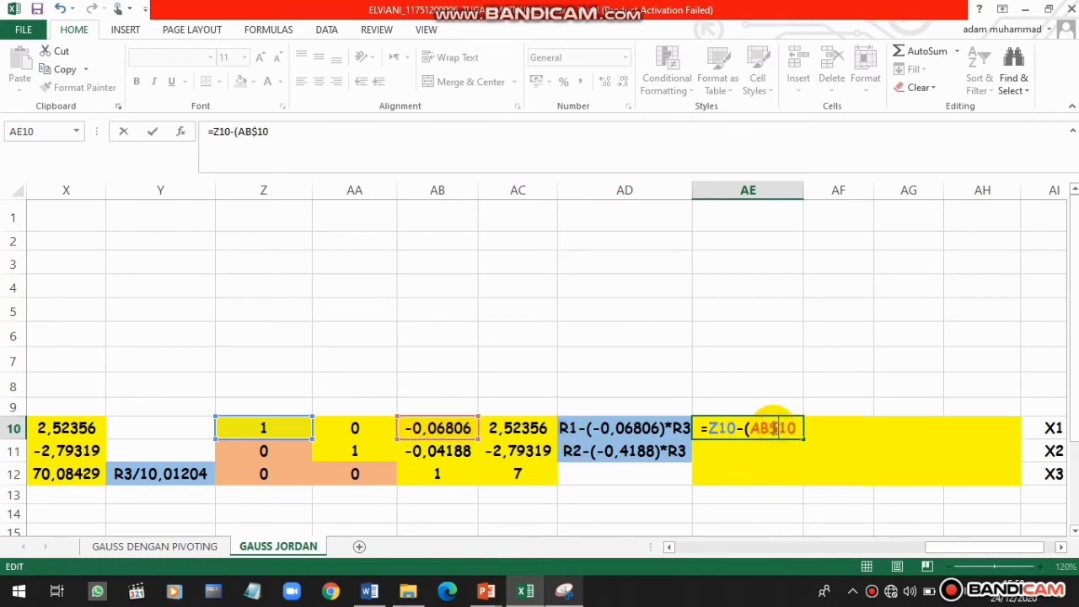
text($10)
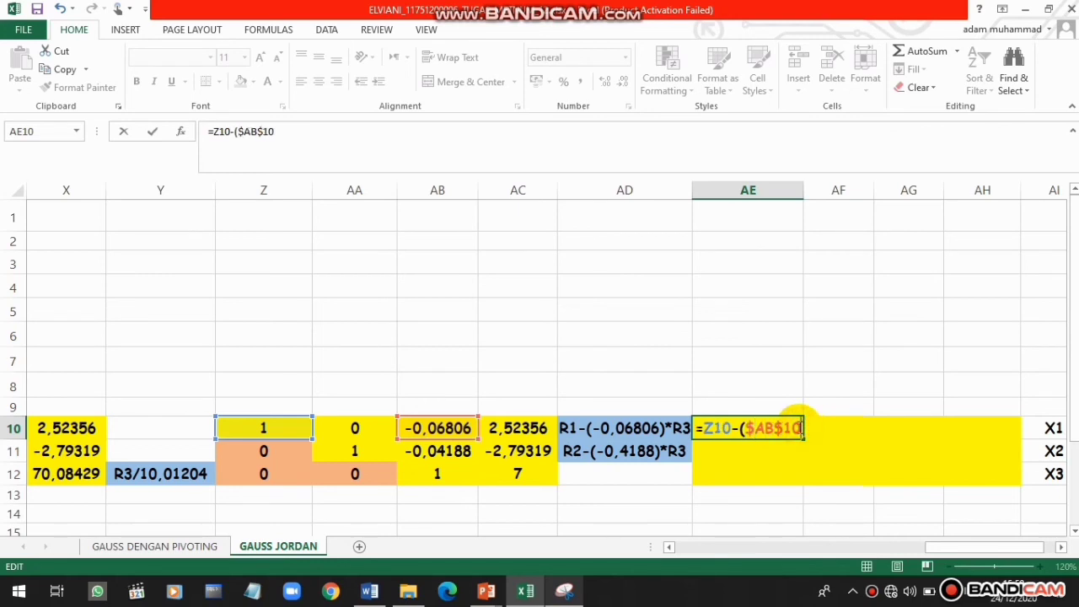
text()*)
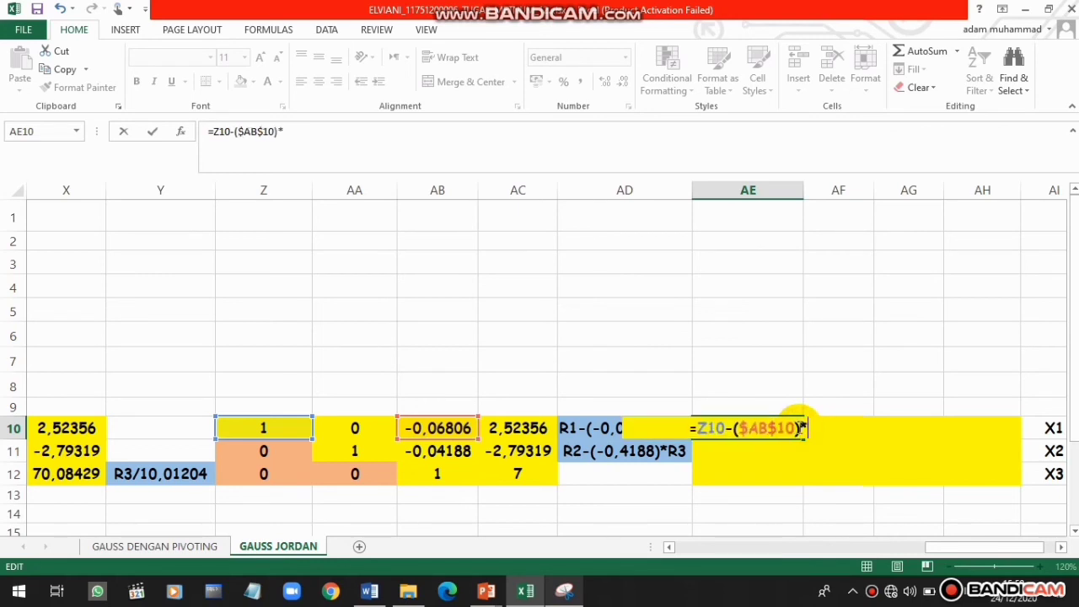
click(287, 478)
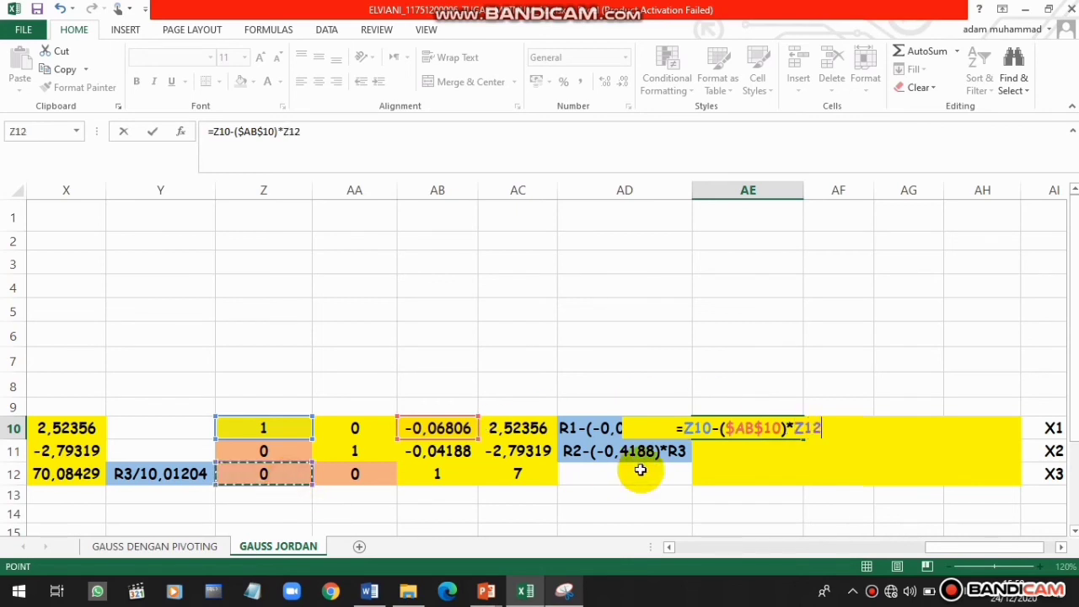
key(Return)
Copy the AE10 formula across to AH10 to complete the first row of the final matrix
click(776, 429)
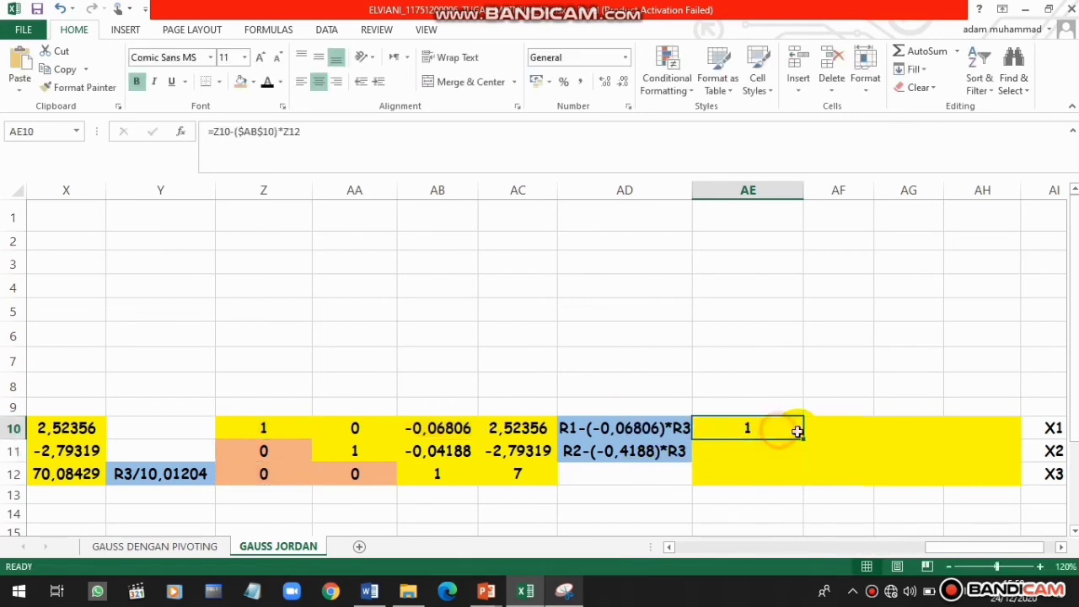
drag(803, 439, 985, 436)
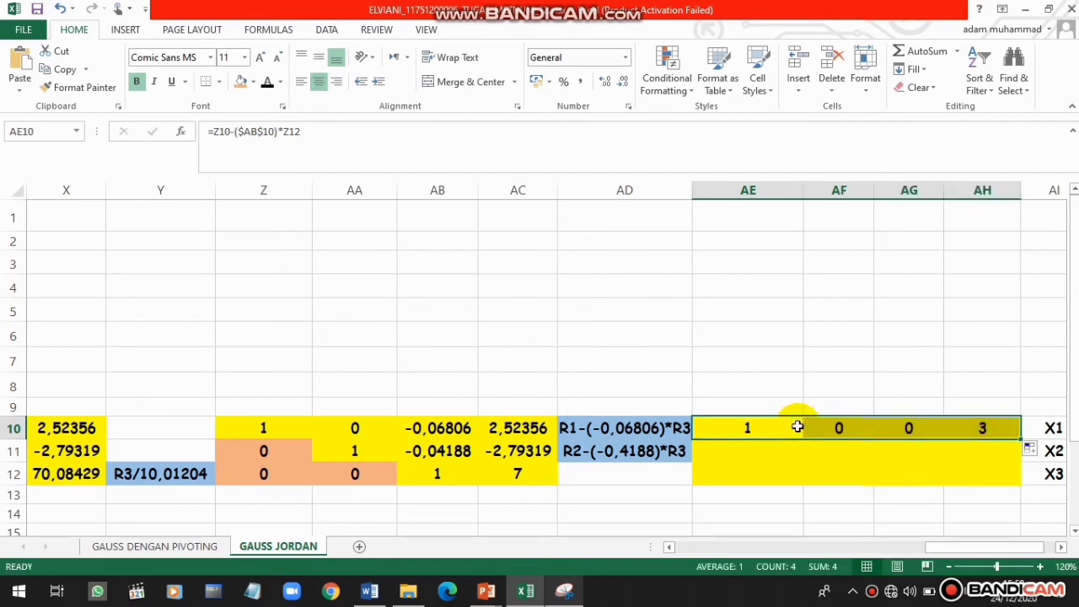
click(827, 428)
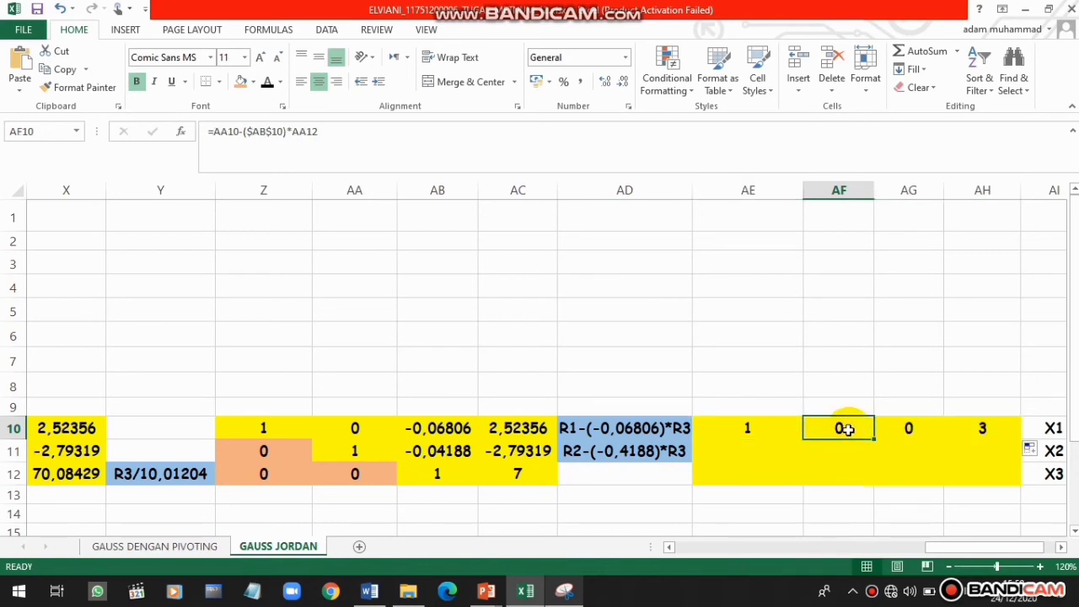
click(756, 450)
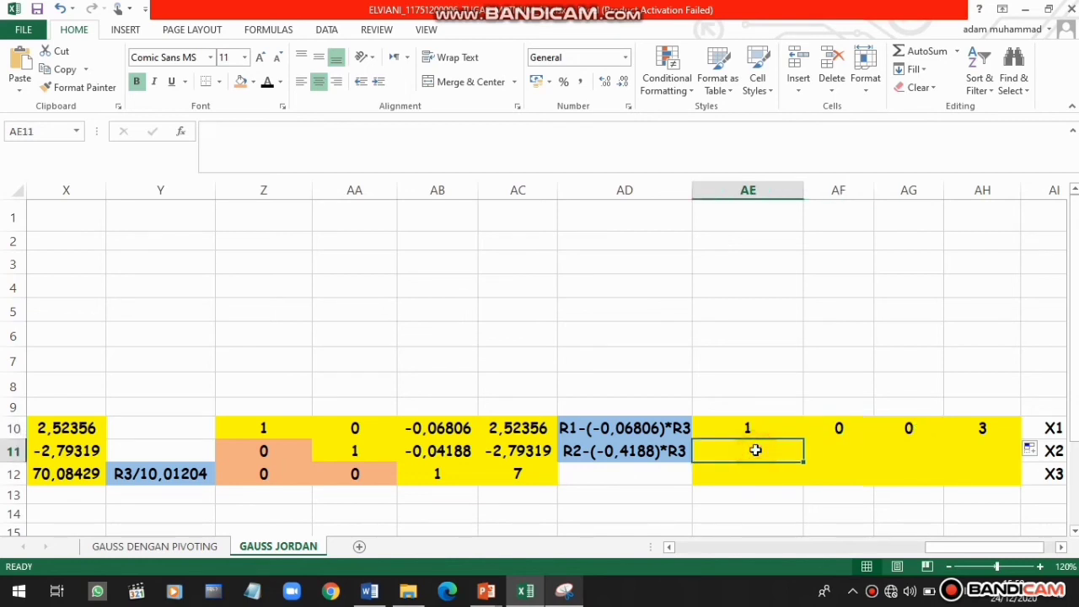
Enter =Z11-($AB$11)*Z12 in AE11 and copy it across to AH11 for the R2-(-0,4188)*R3 row operation
text(=)
click(297, 453)
text(-)
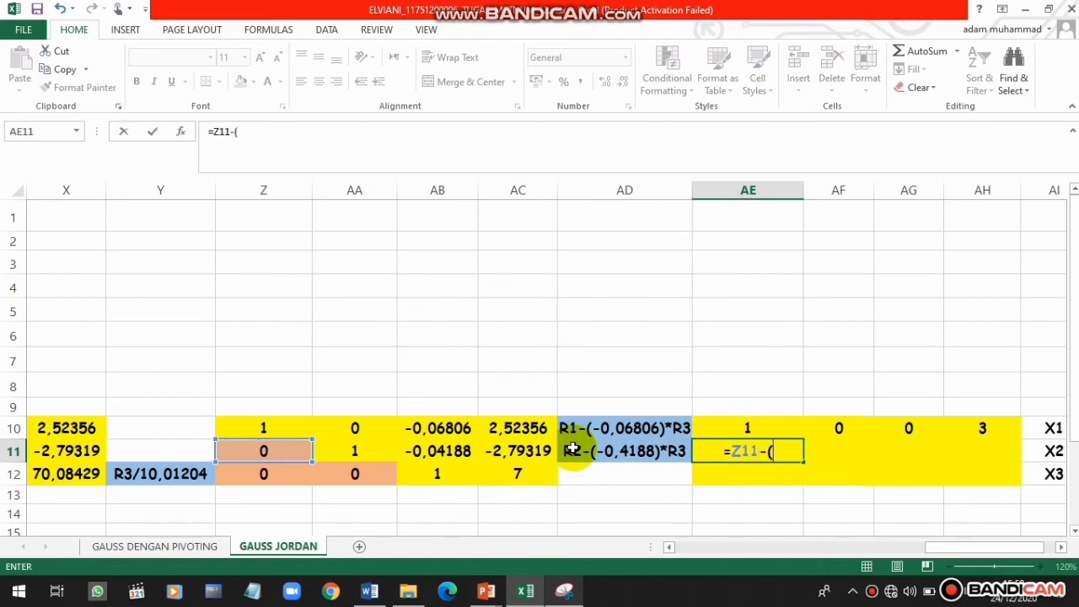
text(()
click(438, 451)
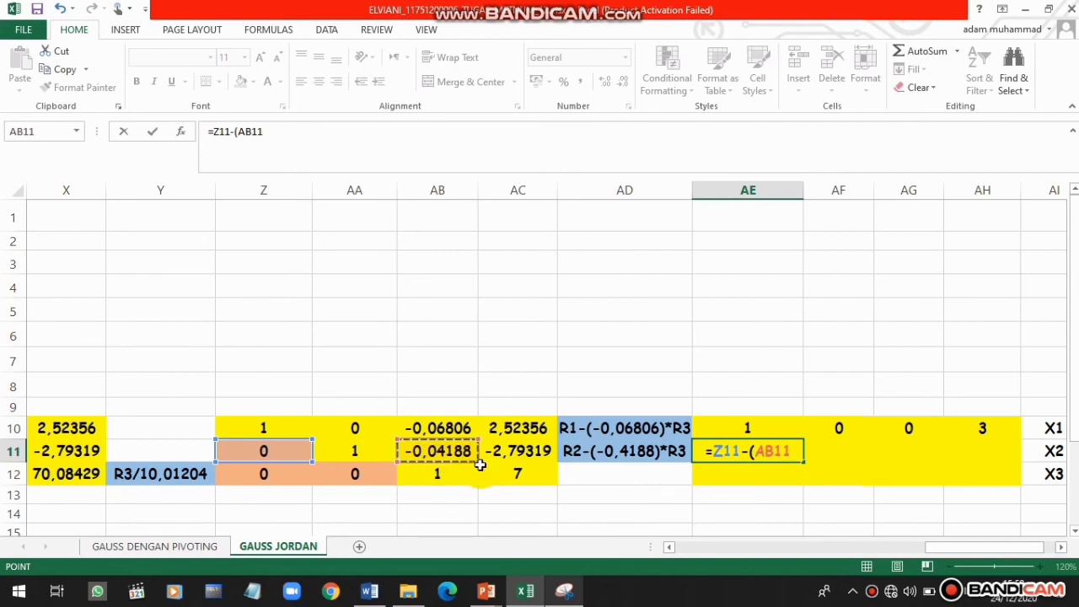
click(779, 453)
text($)
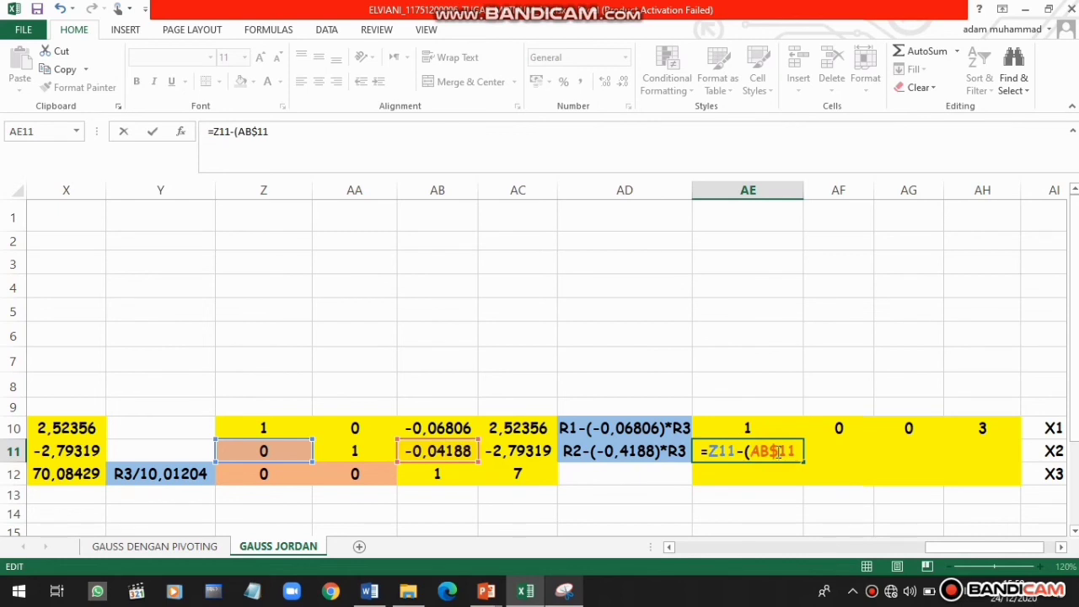
key(Left)
text($)
key(Right)
key(Right)
key(Right)
key(Right)
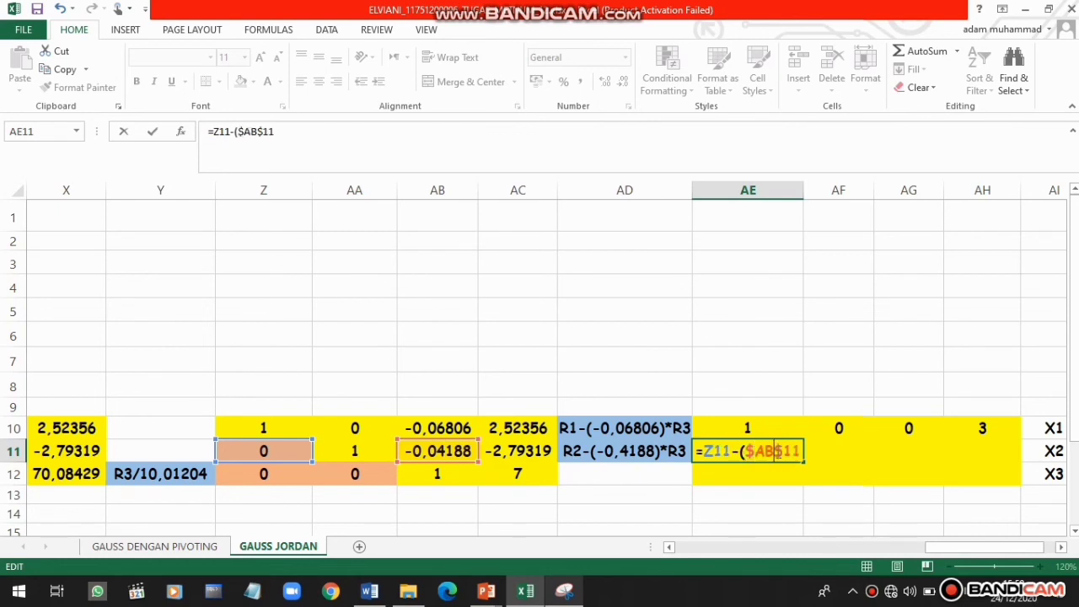
key(Right)
text()*)
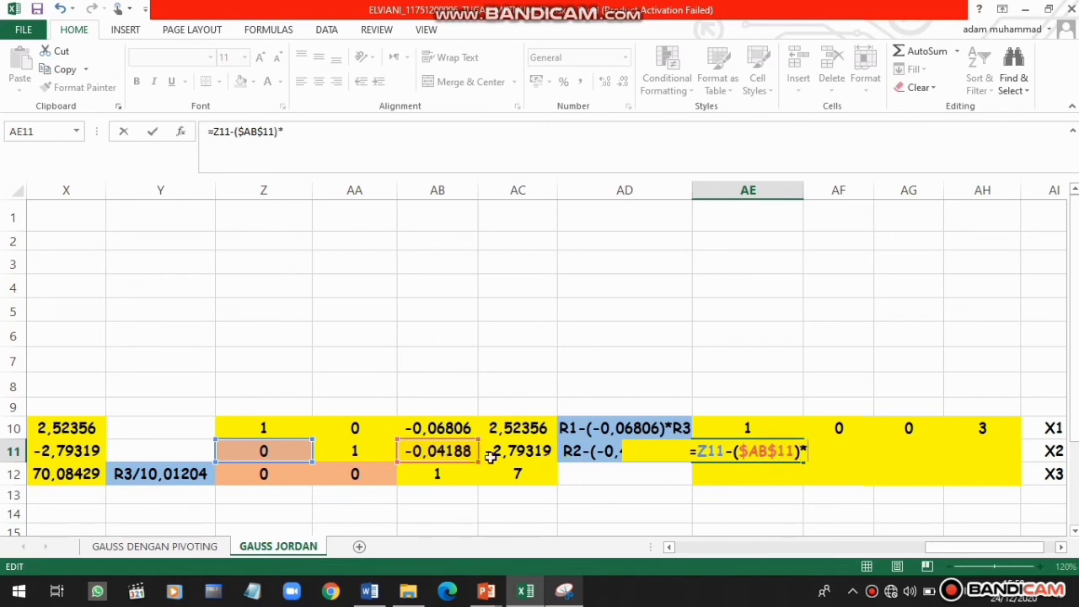
click(287, 476)
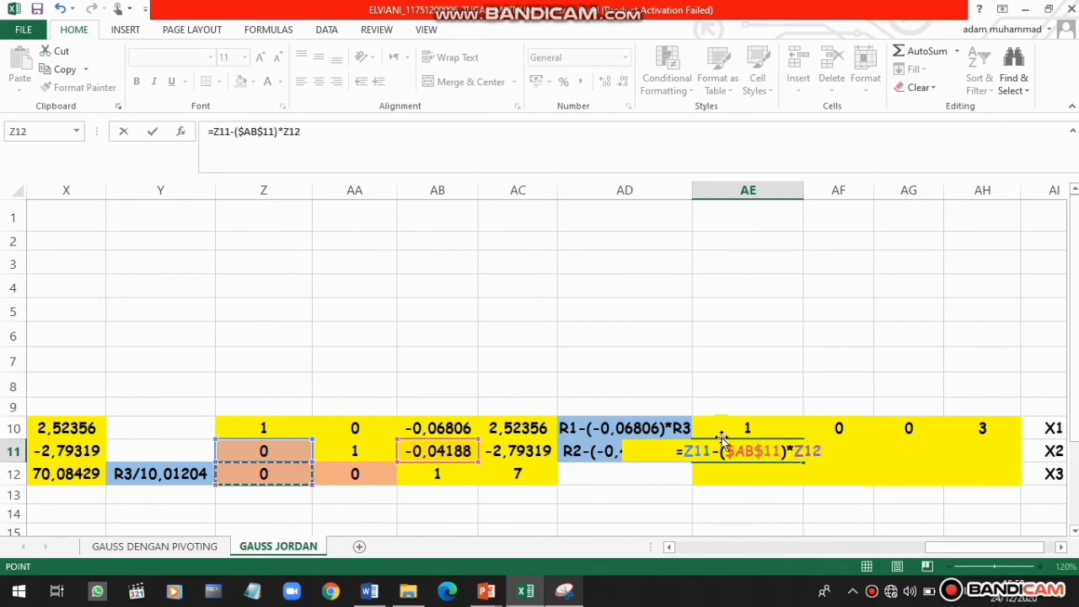
key(Return)
click(790, 452)
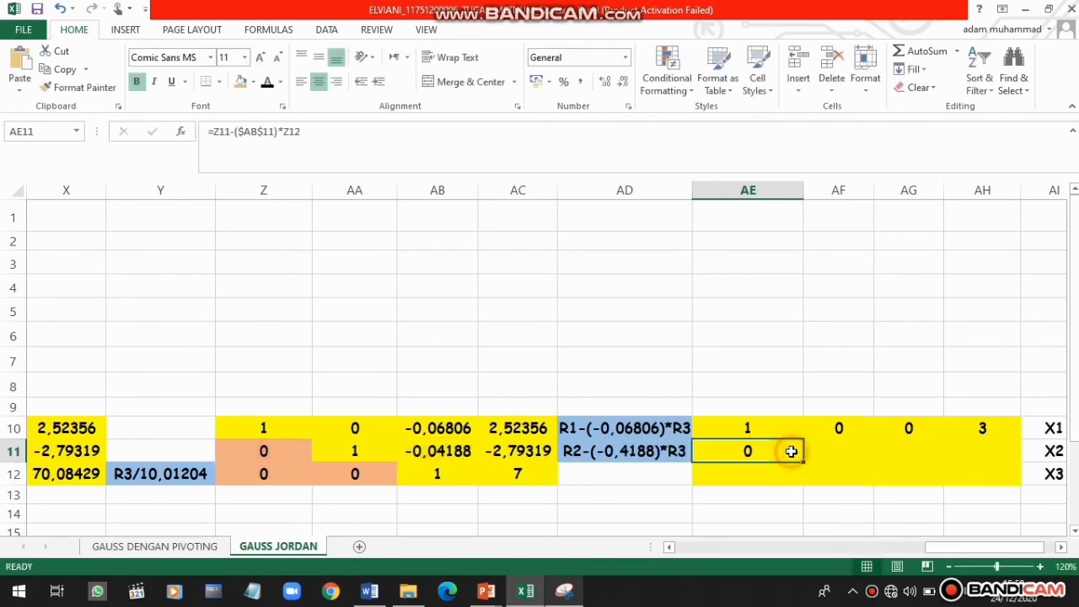
drag(803, 461, 988, 451)
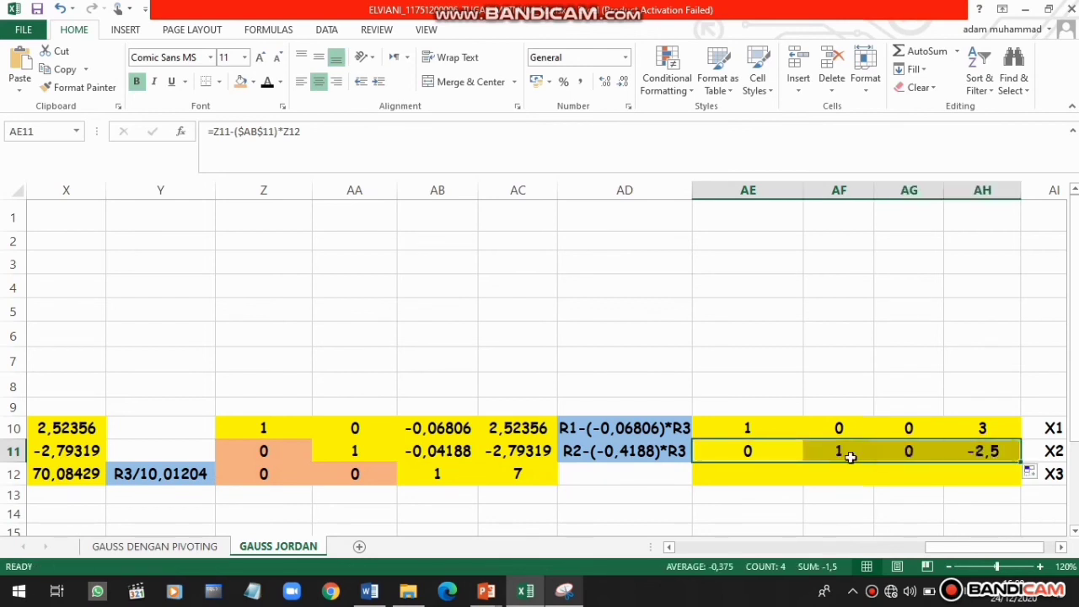
Enter =Z12 in AE12 and copy it across to AH12 to carry the third row into the final matrix
click(725, 477)
text(=)
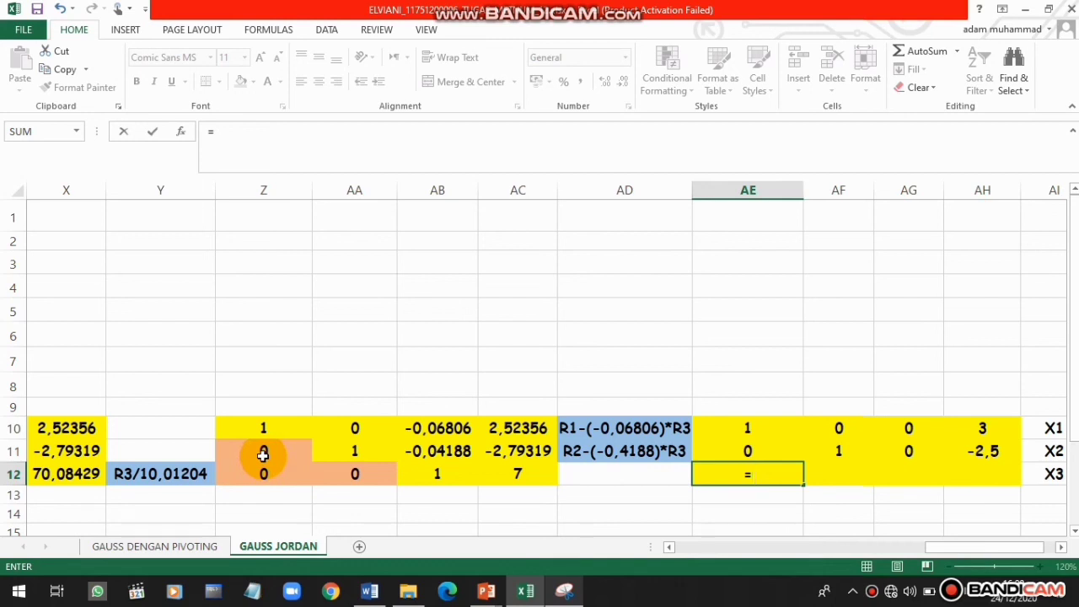
click(278, 478)
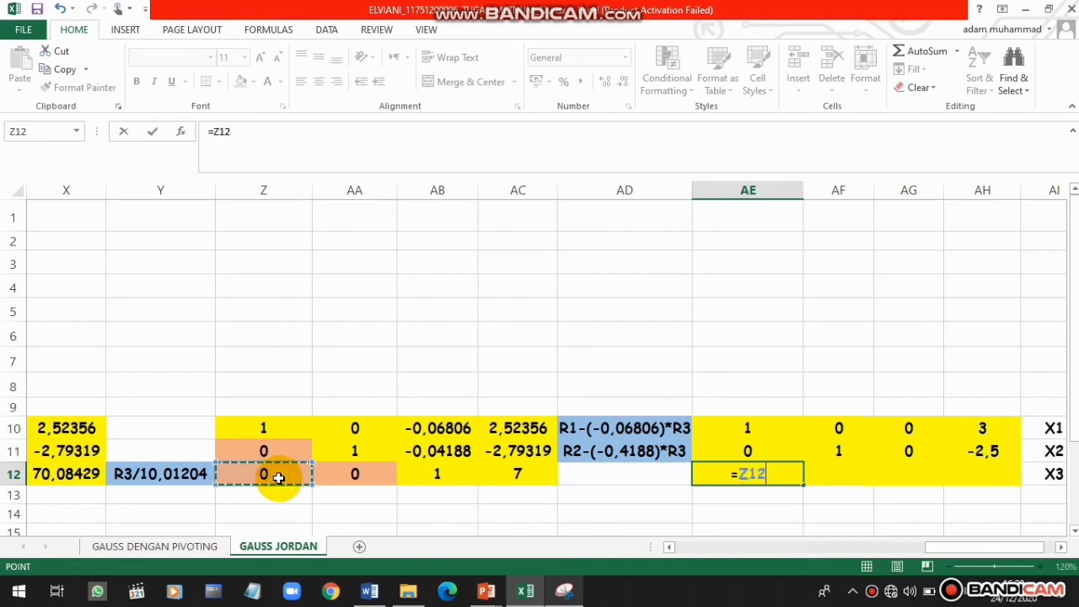
key(Return)
click(794, 479)
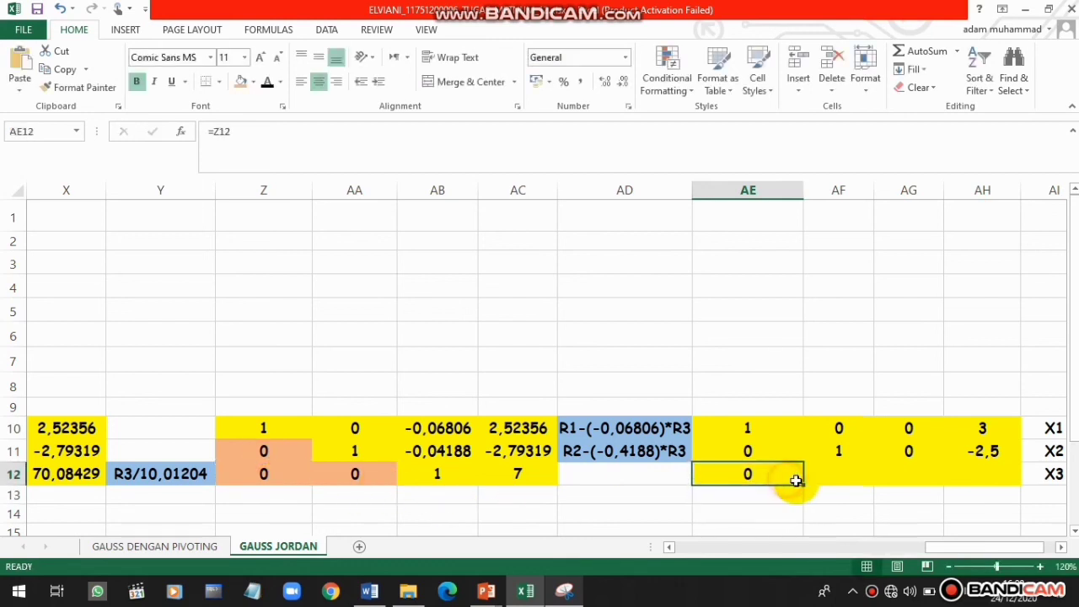
drag(795, 479, 1019, 490)
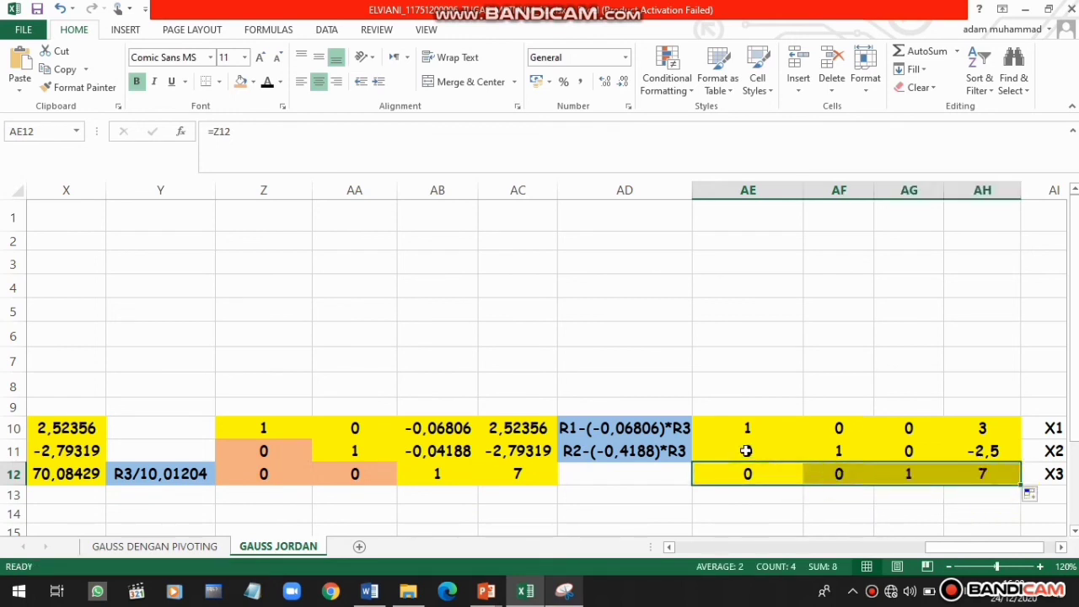
Fill the final matrix's zero cells below the diagonal, AE11:AE12 and AF12, with light orange
drag(747, 452, 797, 478)
click(240, 88)
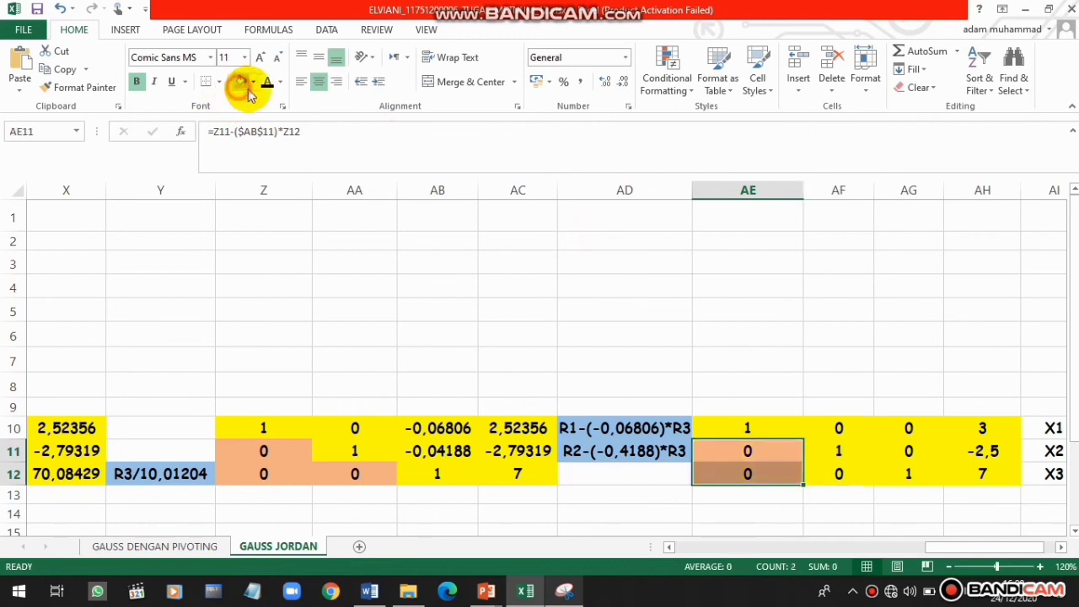
click(819, 474)
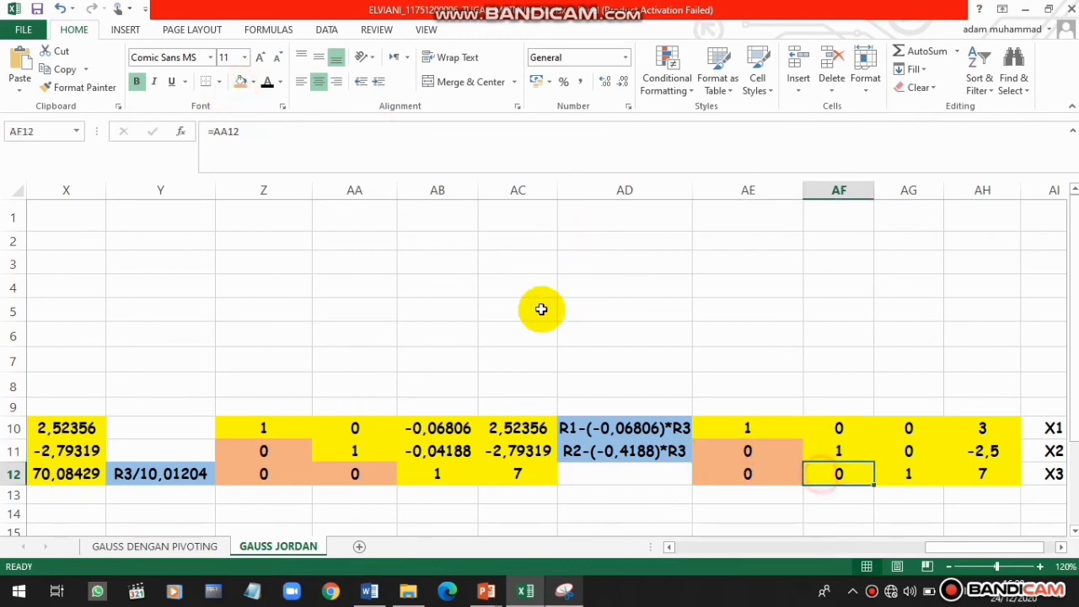
click(241, 83)
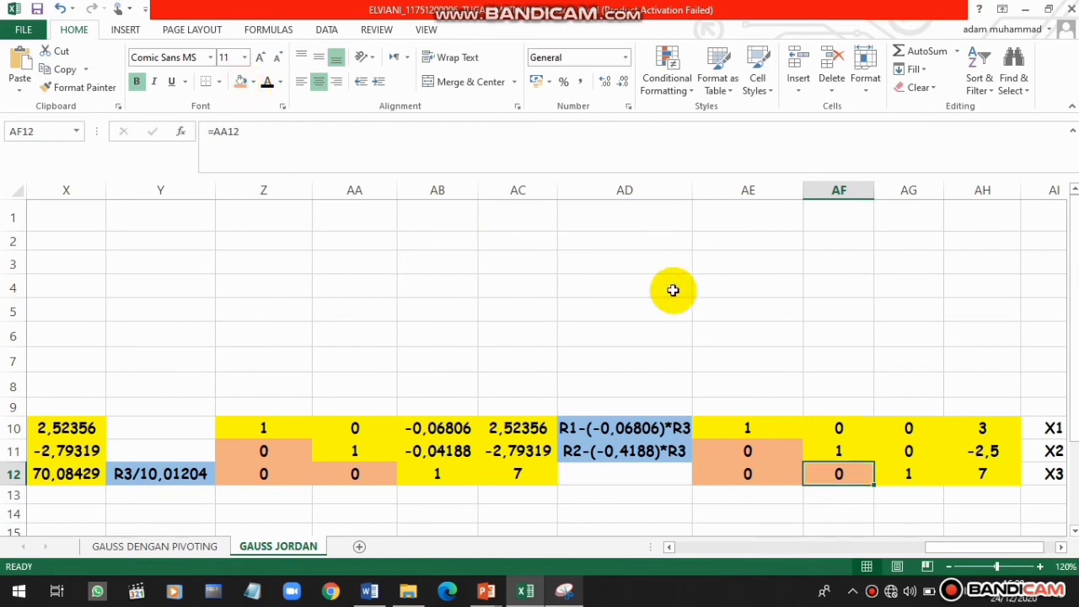
Fill the final matrix's zero cells above the diagonal, AF10:AG10 and AG11, with light orange
drag(846, 429, 898, 428)
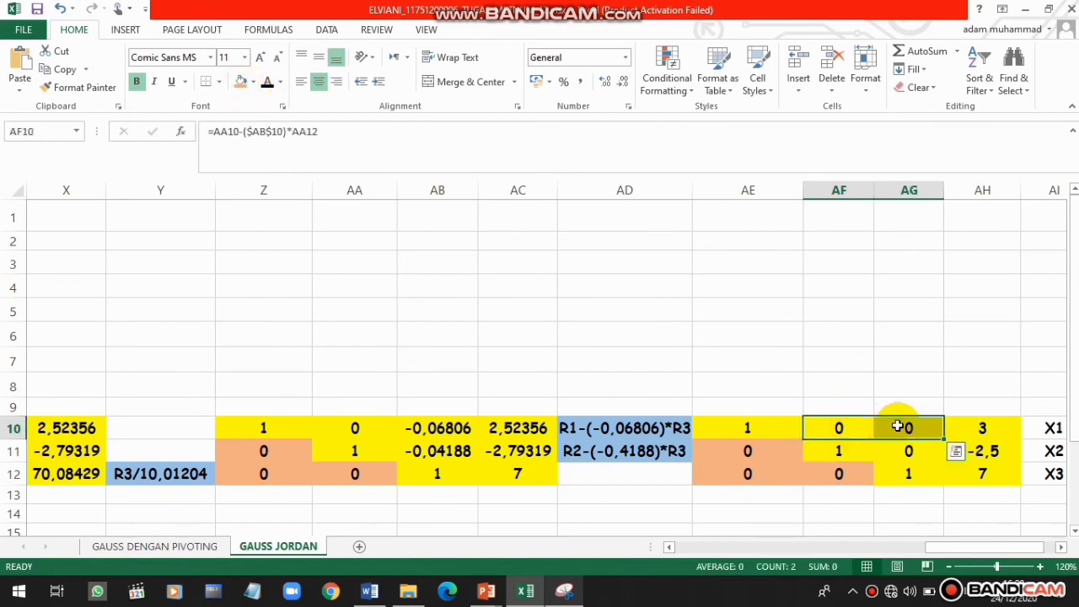
click(241, 83)
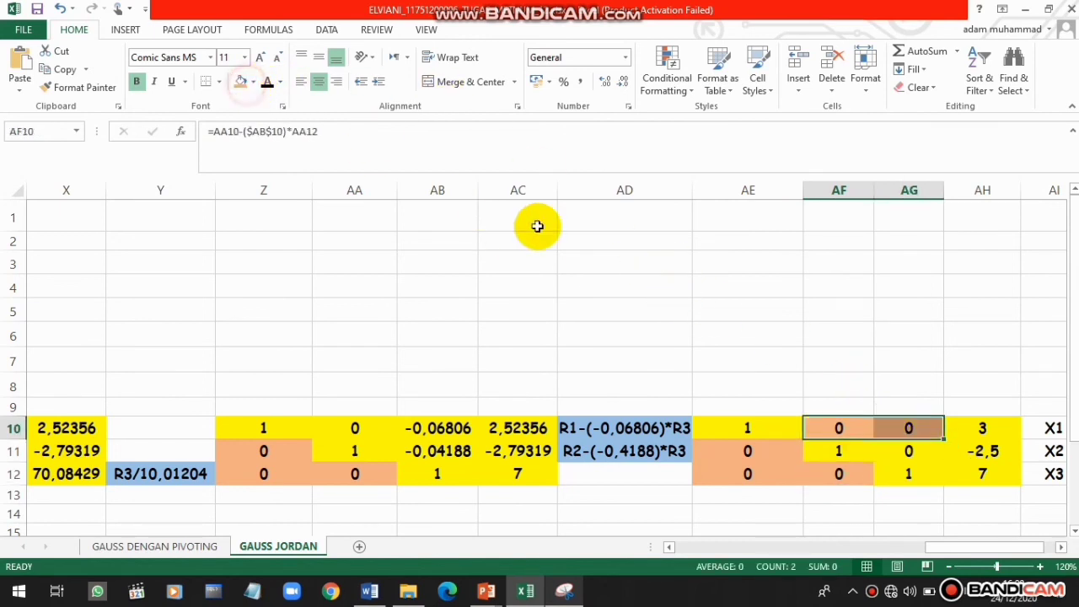
click(901, 449)
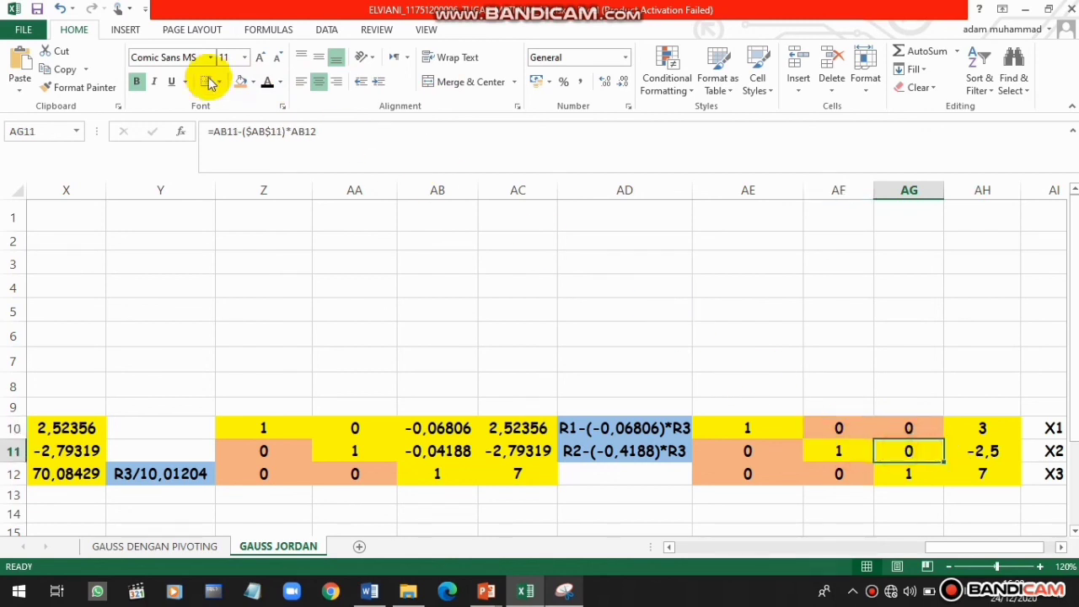
click(241, 81)
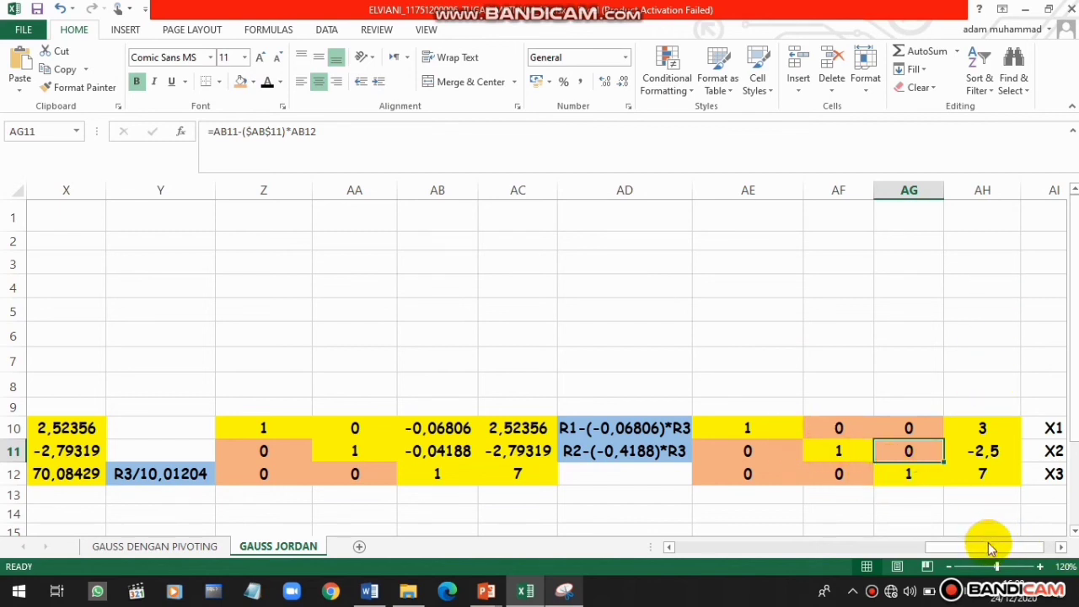
drag(983, 548, 1015, 548)
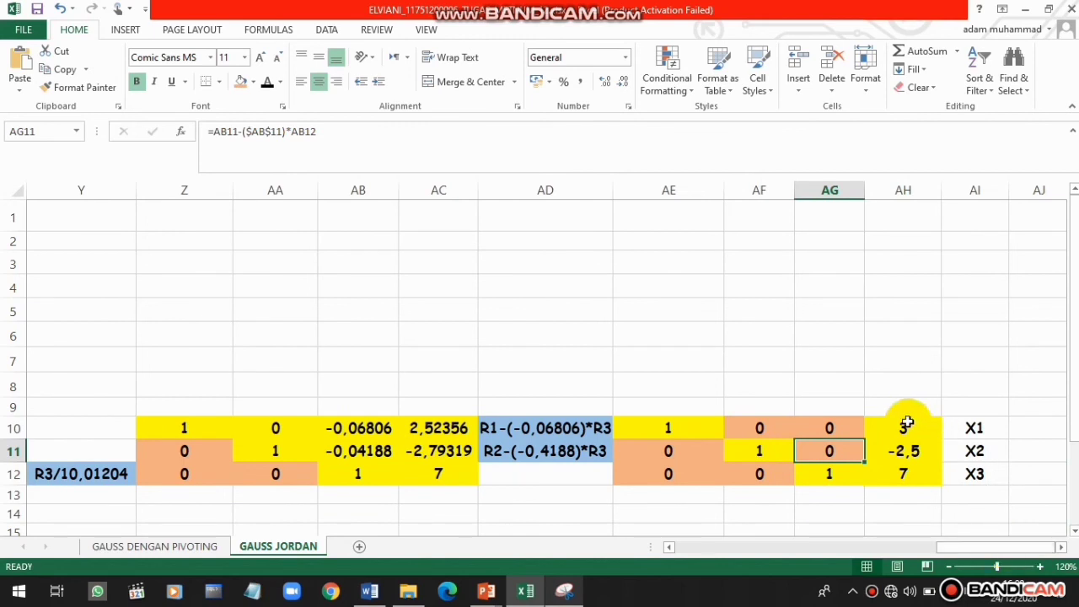